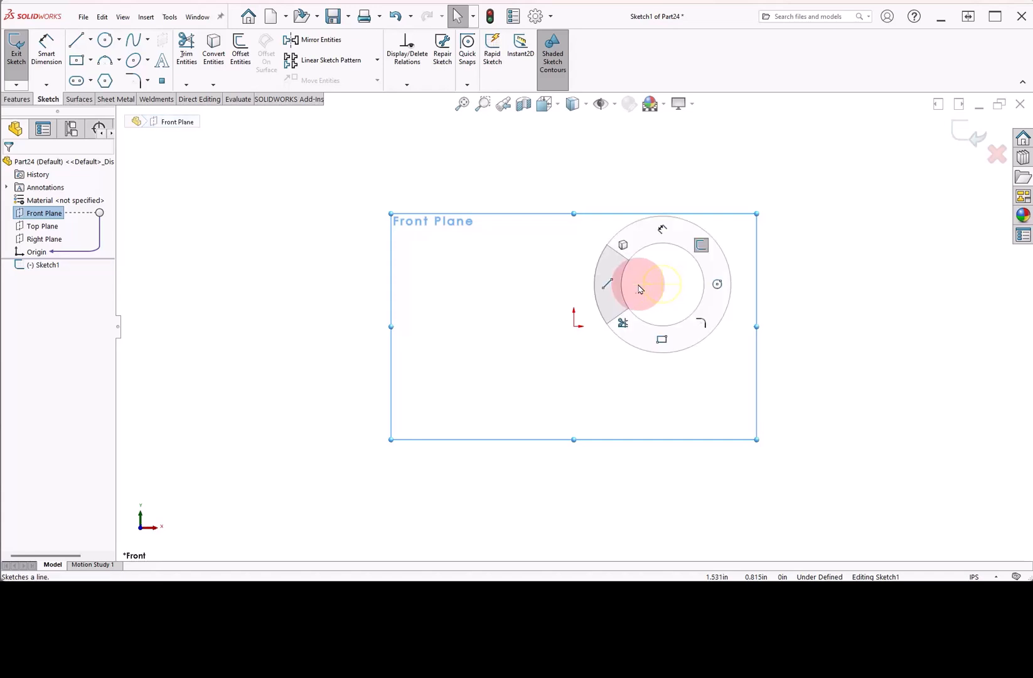
# Step: Sketch a vertical construction line about 3.5 in long from the origin and, beside it, an outward-slanting line about 3.7 in long starting level with the origin
pyautogui.click(574, 326)
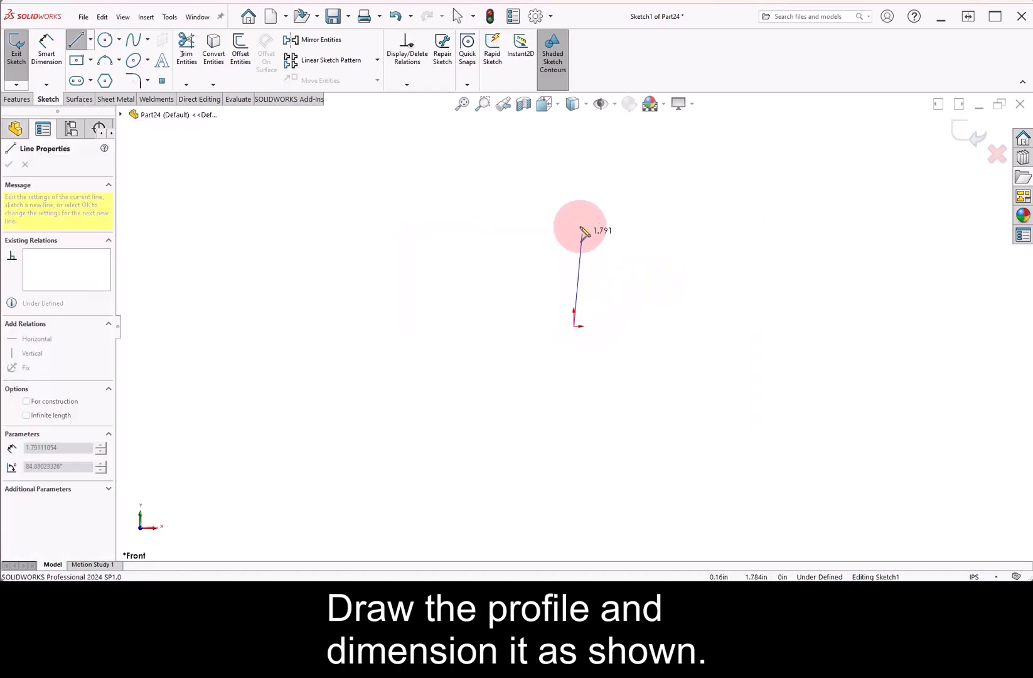
pyautogui.doubleClick(574, 145)
pyautogui.click(52, 406)
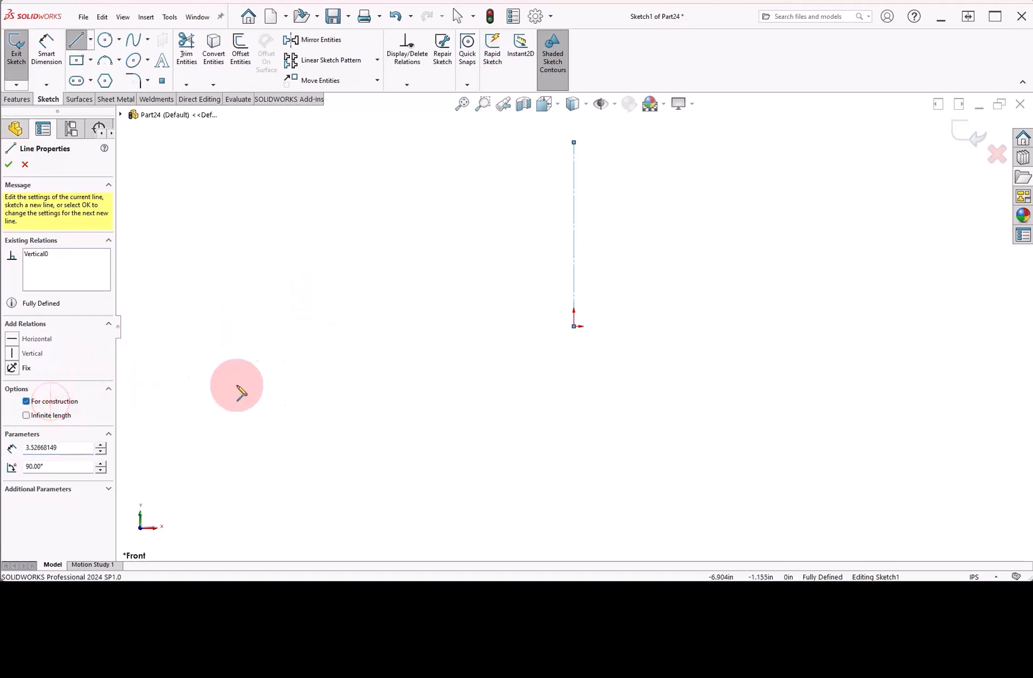
pyautogui.click(666, 325)
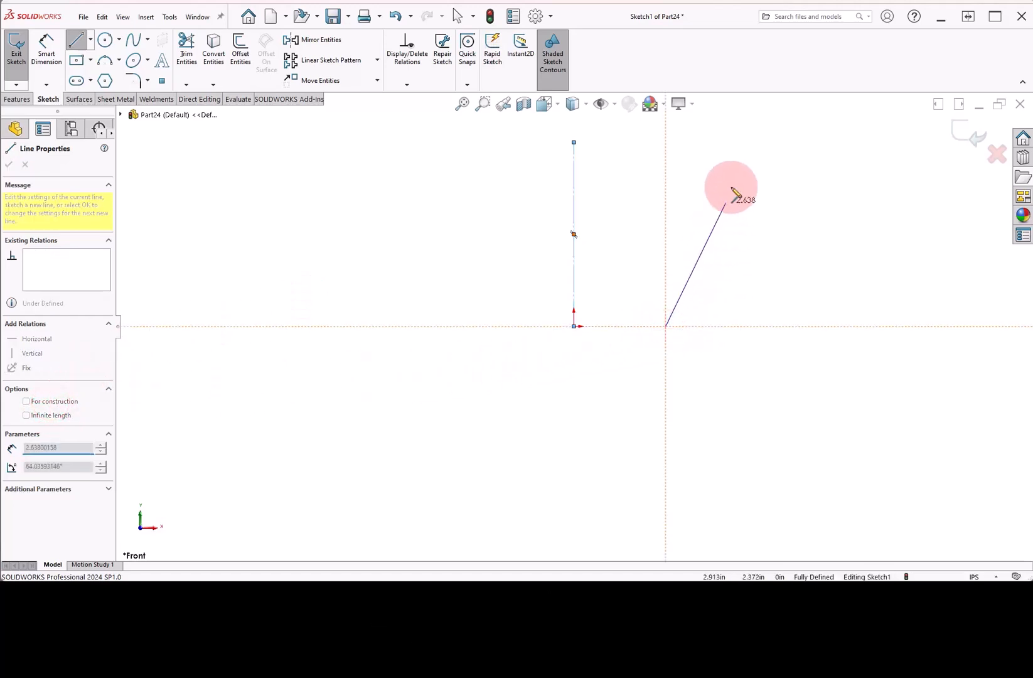
pyautogui.doubleClick(745, 149)
# Step: Dimension the slanted line's vertical height and set it to 12 in
pyautogui.moveTo(756, 258); pyautogui.dragTo(752, 206, button='right')
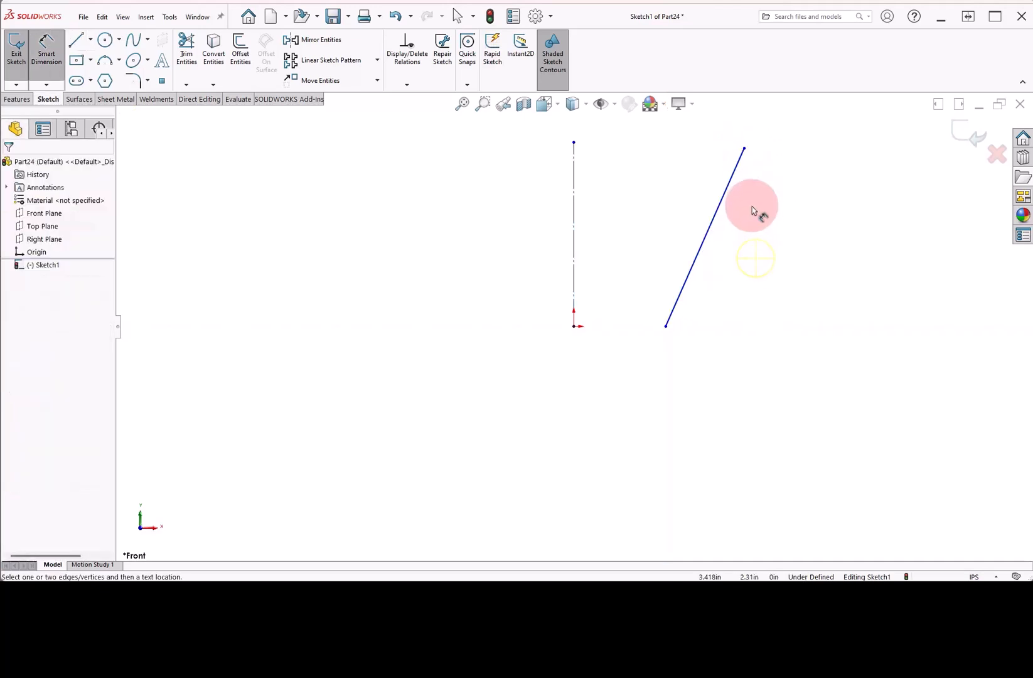
pyautogui.click(706, 236)
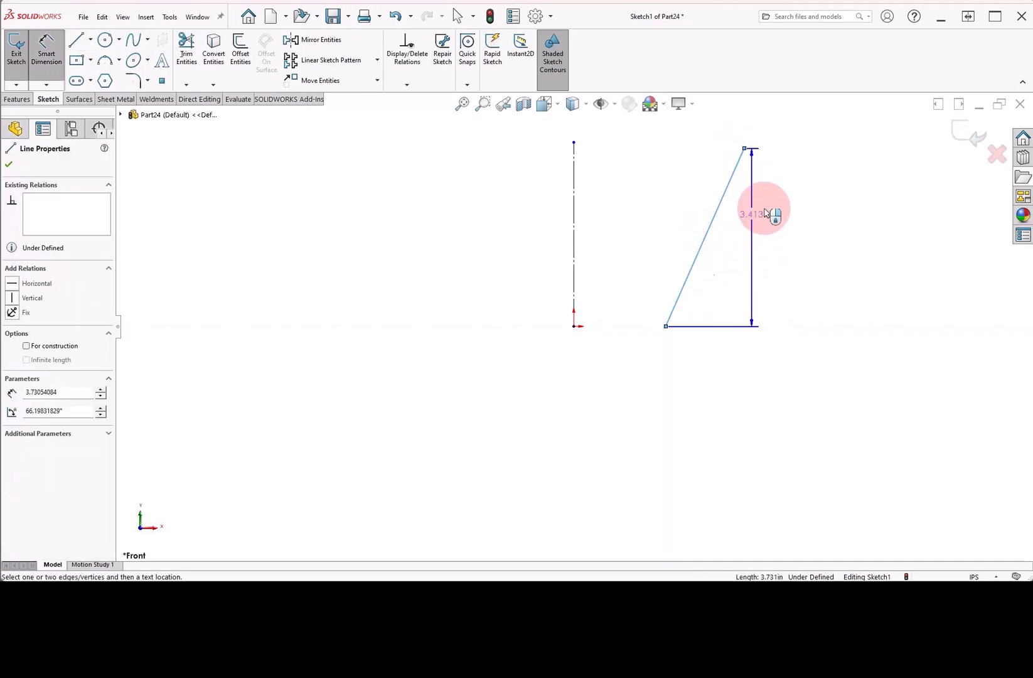
pyautogui.click(814, 217)
pyautogui.write('12')
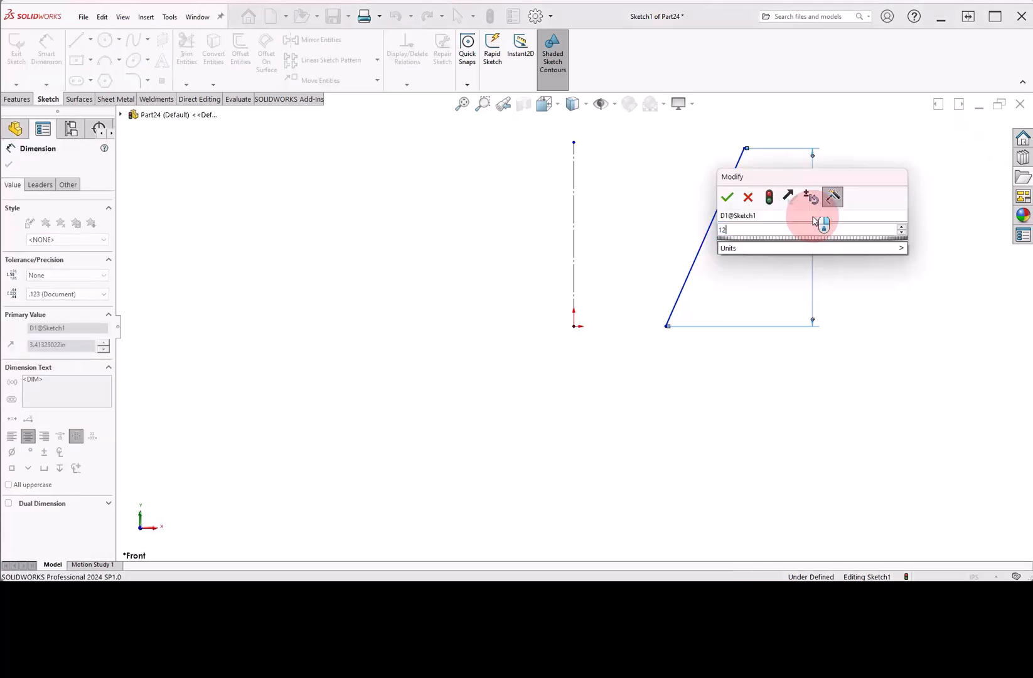
pyautogui.press('Return')
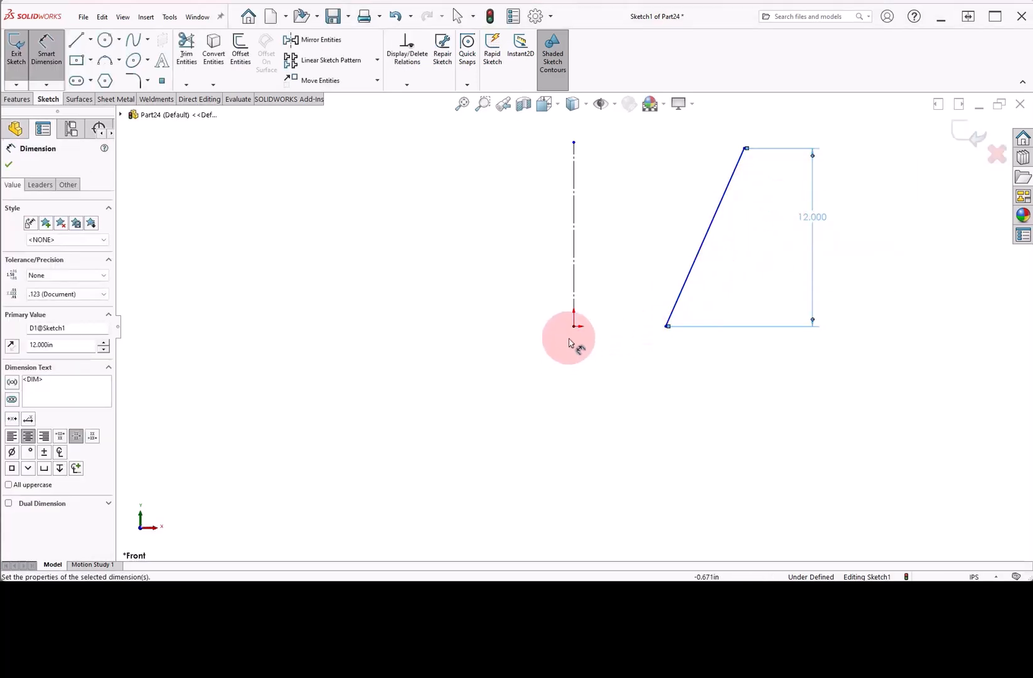
# Step: Dimension the distance from the construction line to the slanted line's lower endpoint as 5 in
pyautogui.click(574, 316)
pyautogui.click(666, 325)
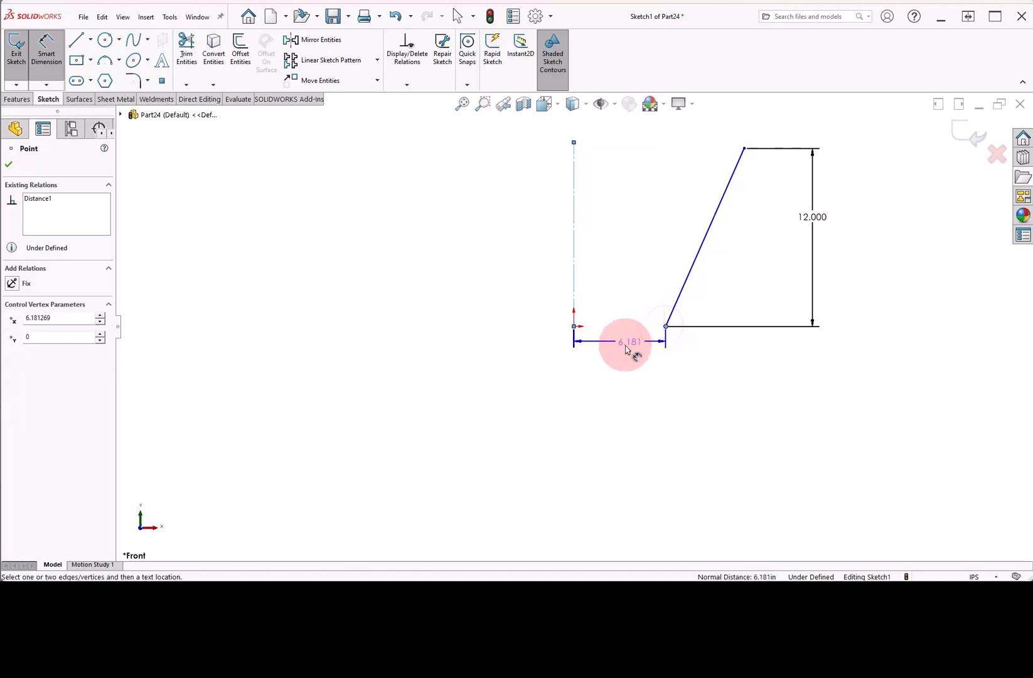
pyautogui.click(625, 352)
pyautogui.write('5')
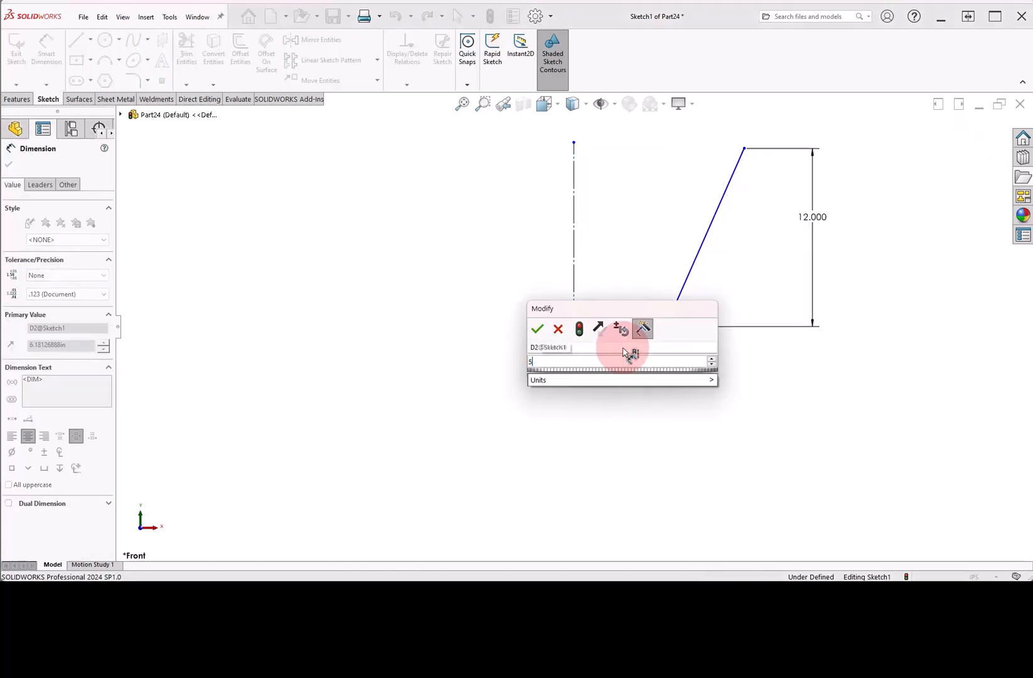
pyautogui.press('Return')
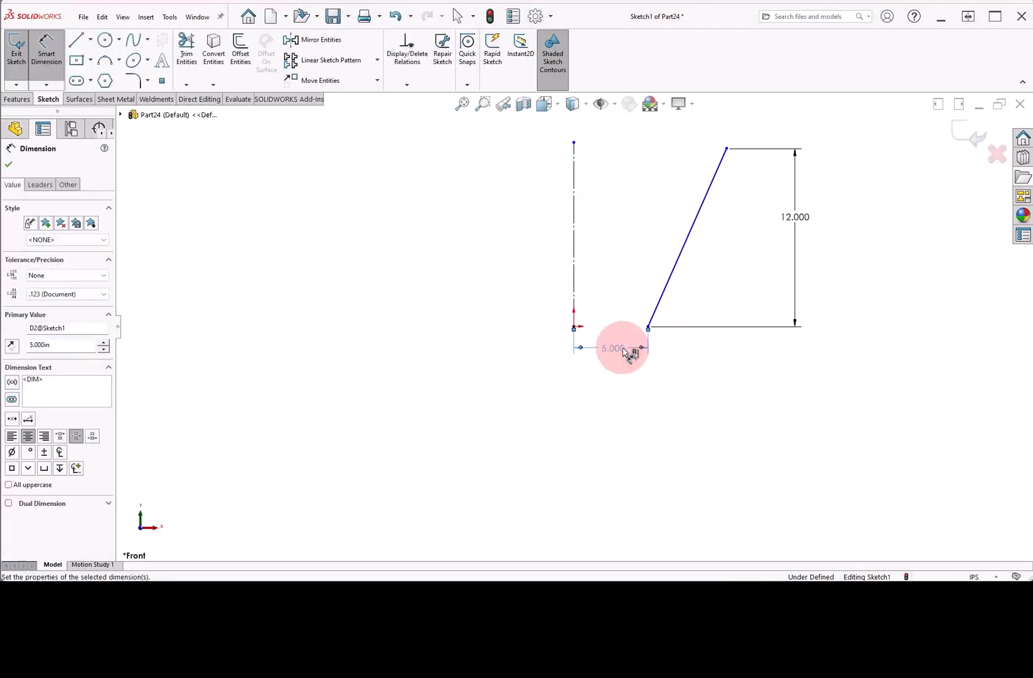
# Step: Dimension the slanted line's upper endpoint 8 in from the construction line and finish dimensioning
pyautogui.click(727, 150)
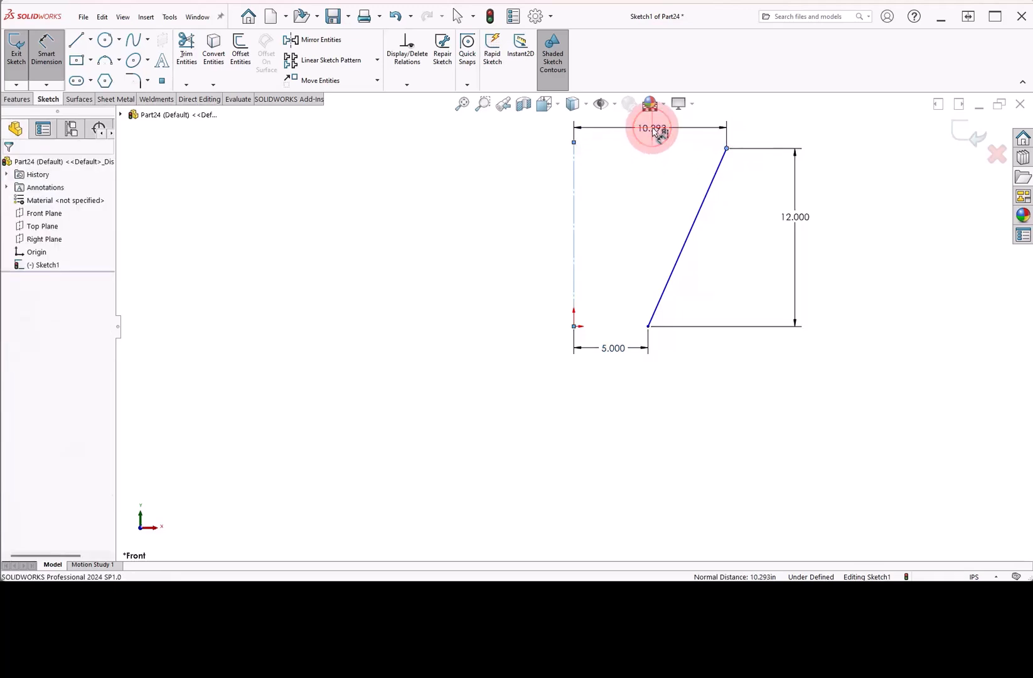
pyautogui.click(655, 131)
pyautogui.write('8')
pyautogui.press('Return')
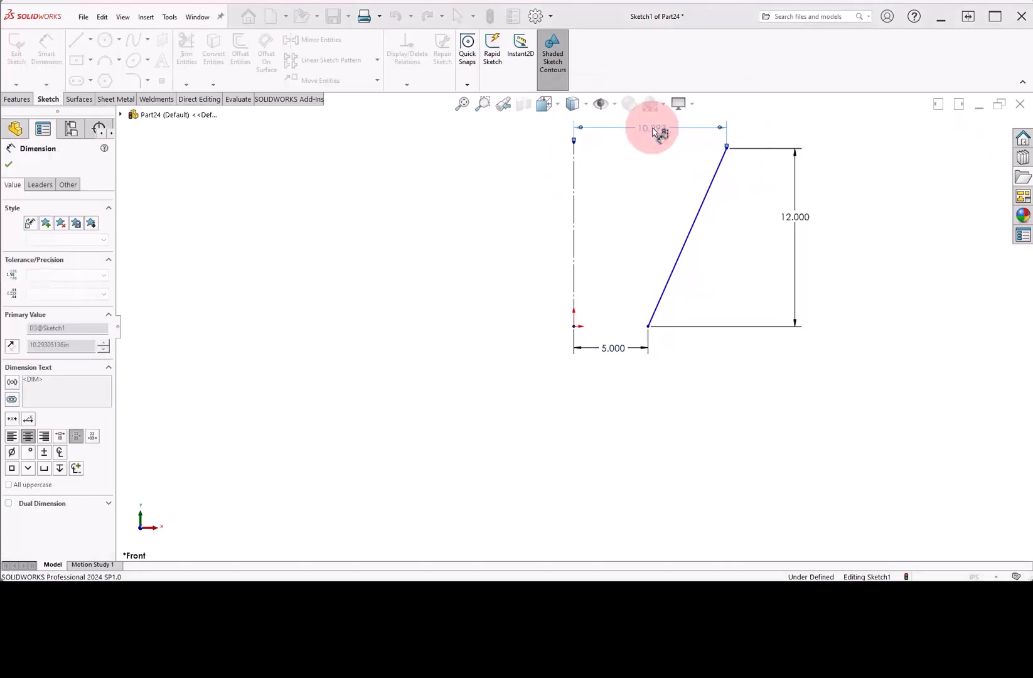
pyautogui.rightClick(645, 202)
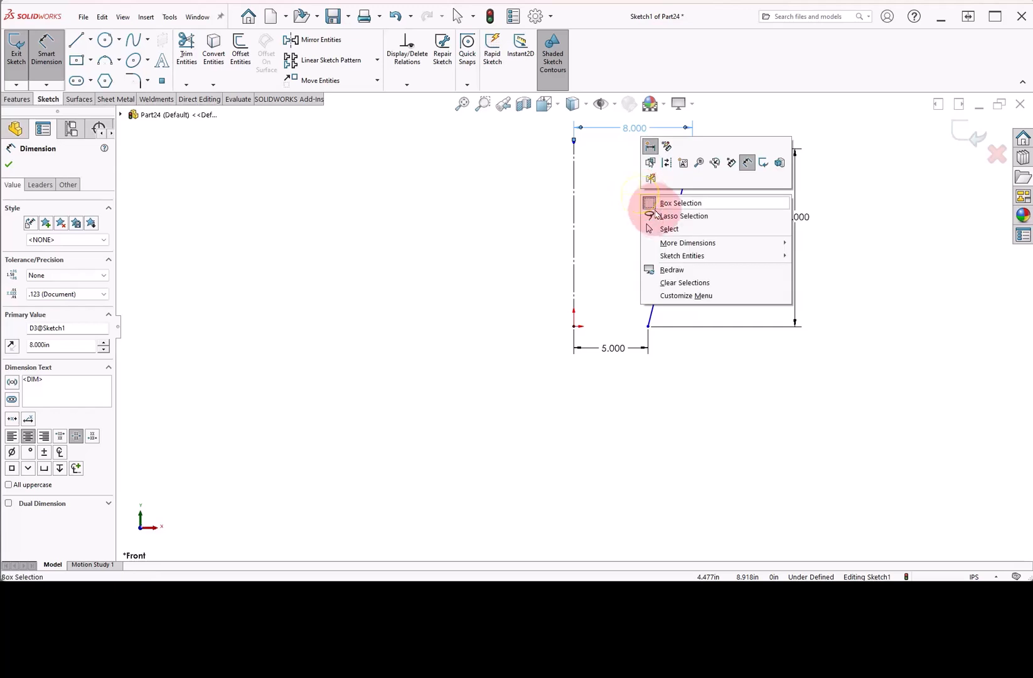
pyautogui.click(662, 231)
# Step: Add a horizontal relation between the slanted line's lower endpoint and the origin
pyautogui.keyDown('ctrl'); pyautogui.click(647, 326); pyautogui.keyUp('ctrl')
pyautogui.keyDown('ctrl'); pyautogui.click(574, 327); pyautogui.keyUp('ctrl')
pyautogui.click(604, 264)
pyautogui.click(602, 235)
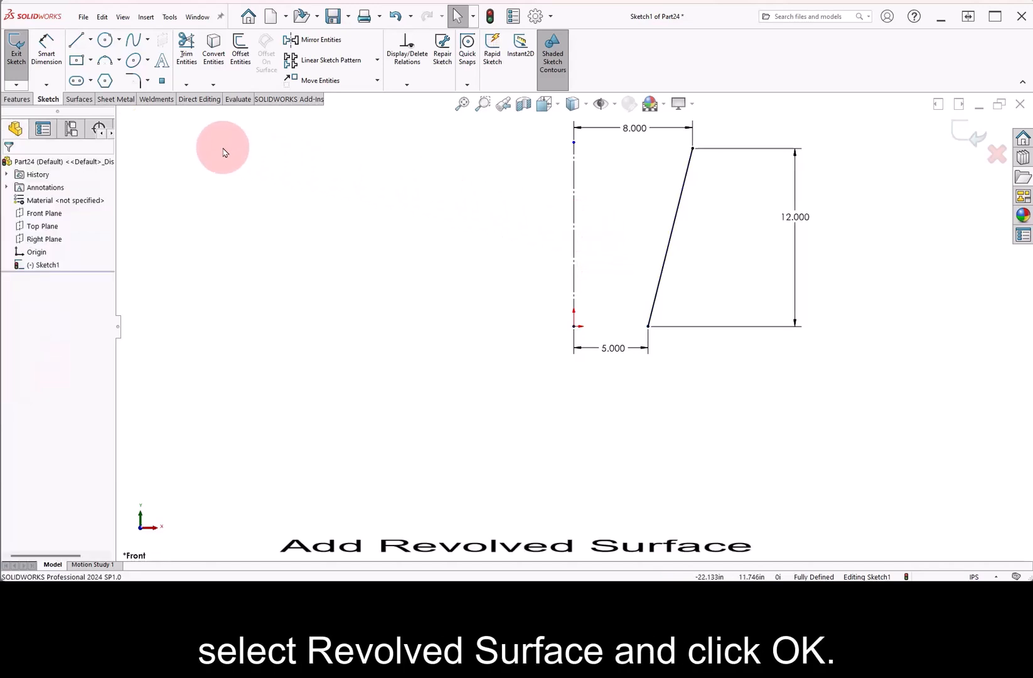
# Step: Create a Revolved Surface from the profile, turned 360 degrees about the vertical construction line
pyautogui.click(81, 99)
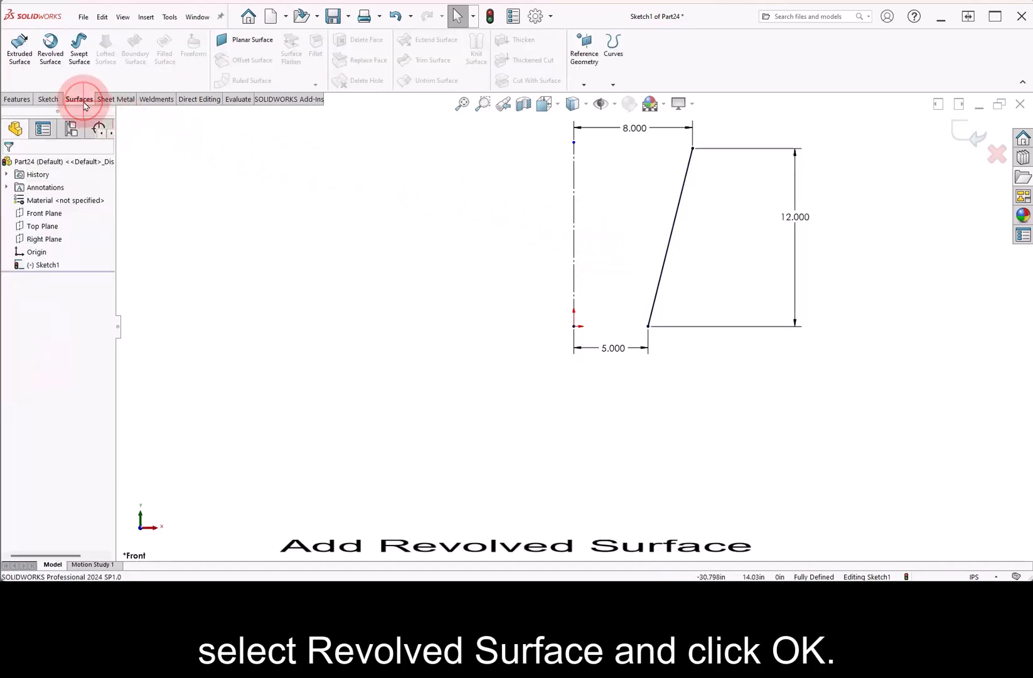
pyautogui.click(50, 58)
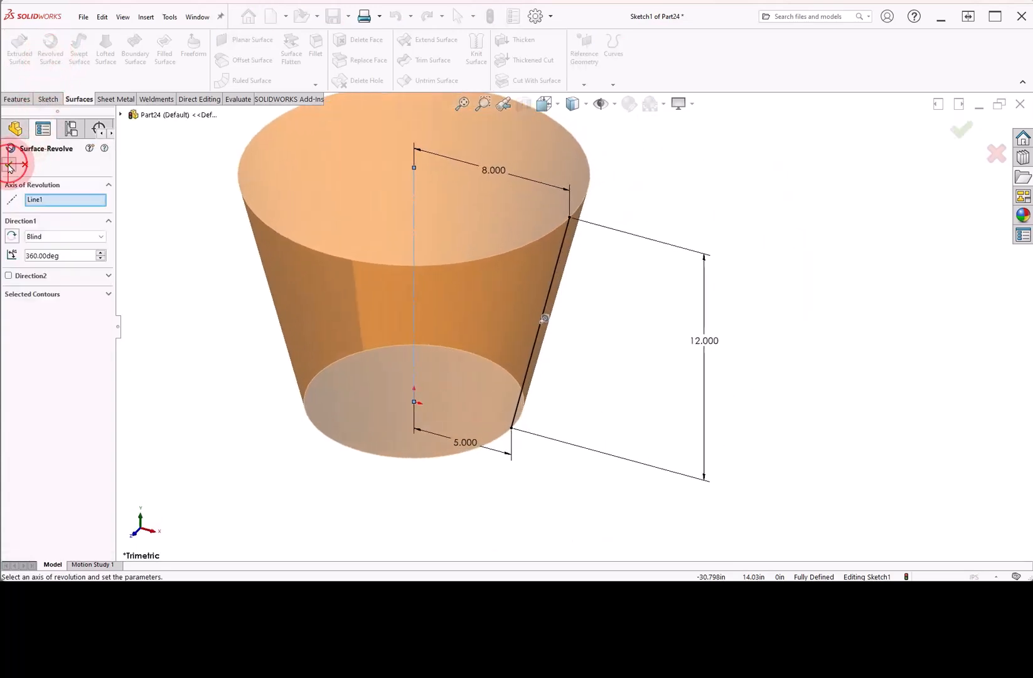
pyautogui.click(9, 164)
# Step: In a new Front Plane sketch, draw a vertical line about 4.7 in down from the surface's top edge, then a slanted line about 5.4 in back up to it
pyautogui.click(463, 105)
pyautogui.moveTo(376, 240); pyautogui.dragTo(346, 215, button='right')
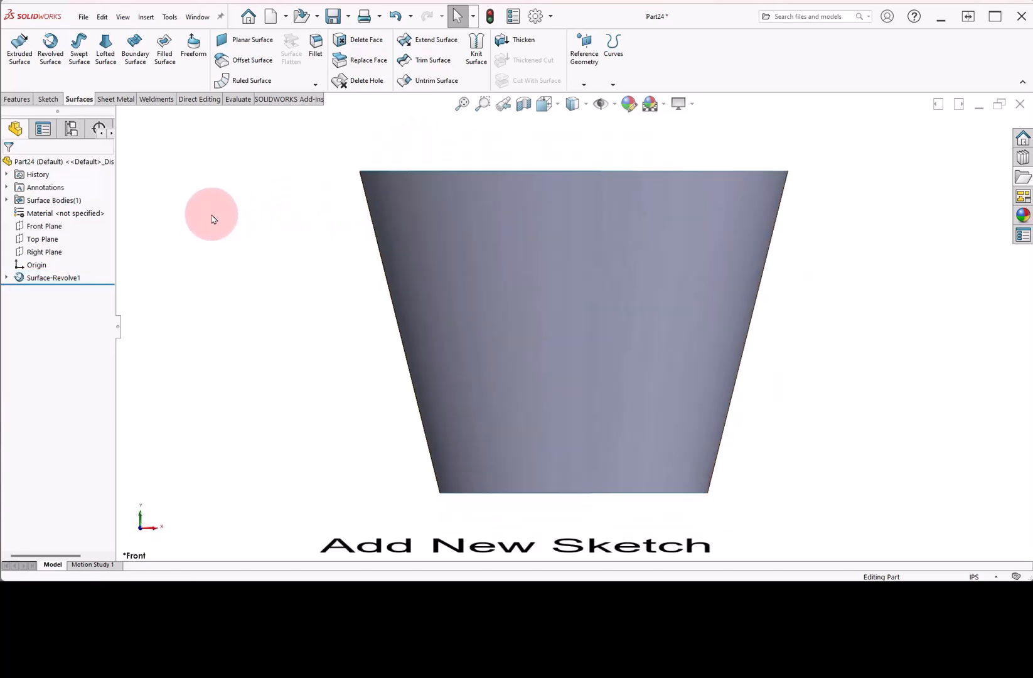
pyautogui.click(43, 227)
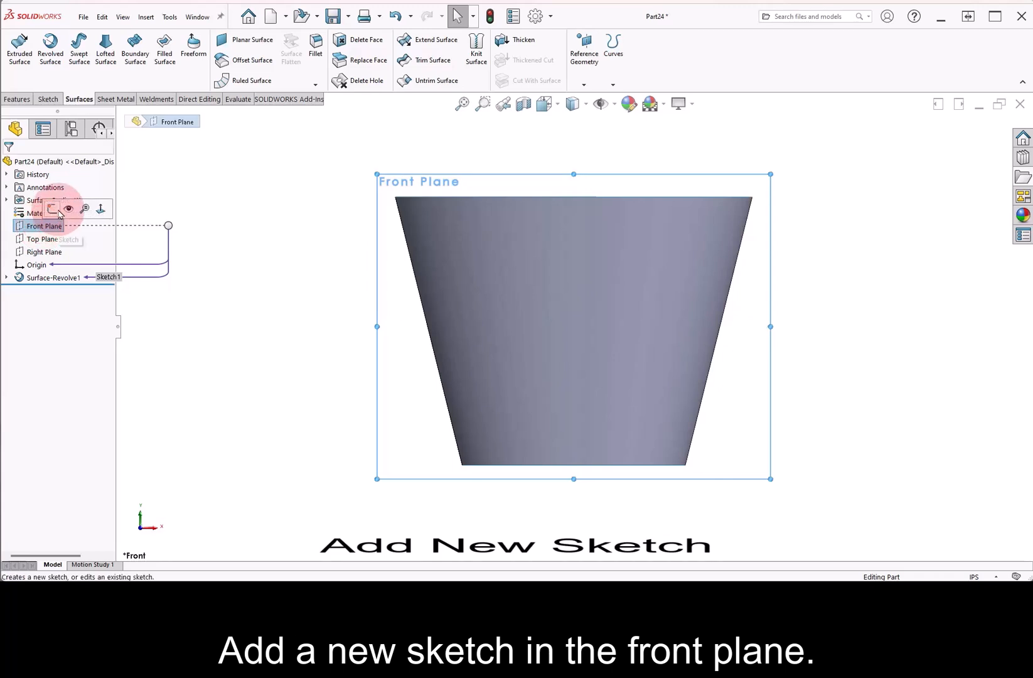
pyautogui.click(51, 208)
pyautogui.moveTo(726, 159); pyautogui.dragTo(691, 159, button='right')
pyautogui.moveTo(670, 198); pyautogui.dragTo(668, 302)
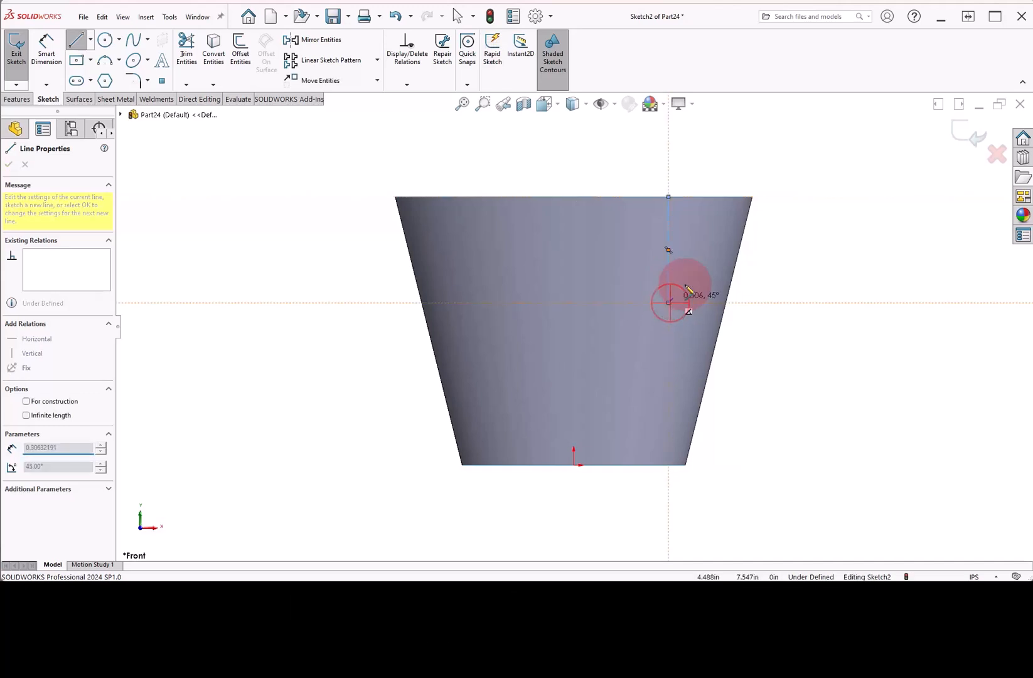
pyautogui.click(729, 200)
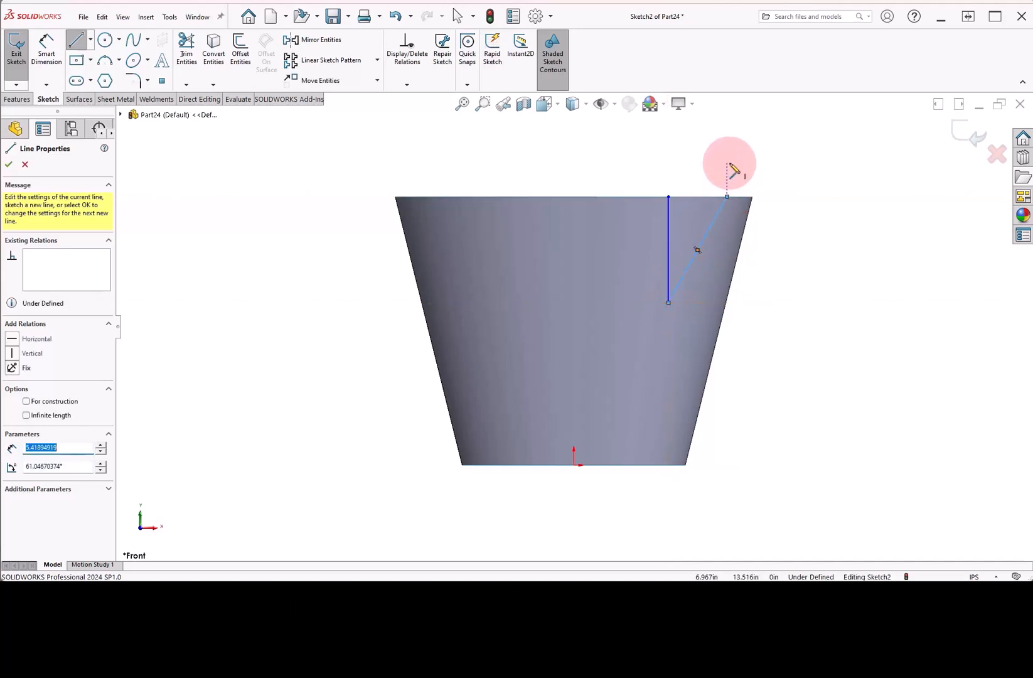
pyautogui.rightClick(731, 167)
pyautogui.click(738, 171)
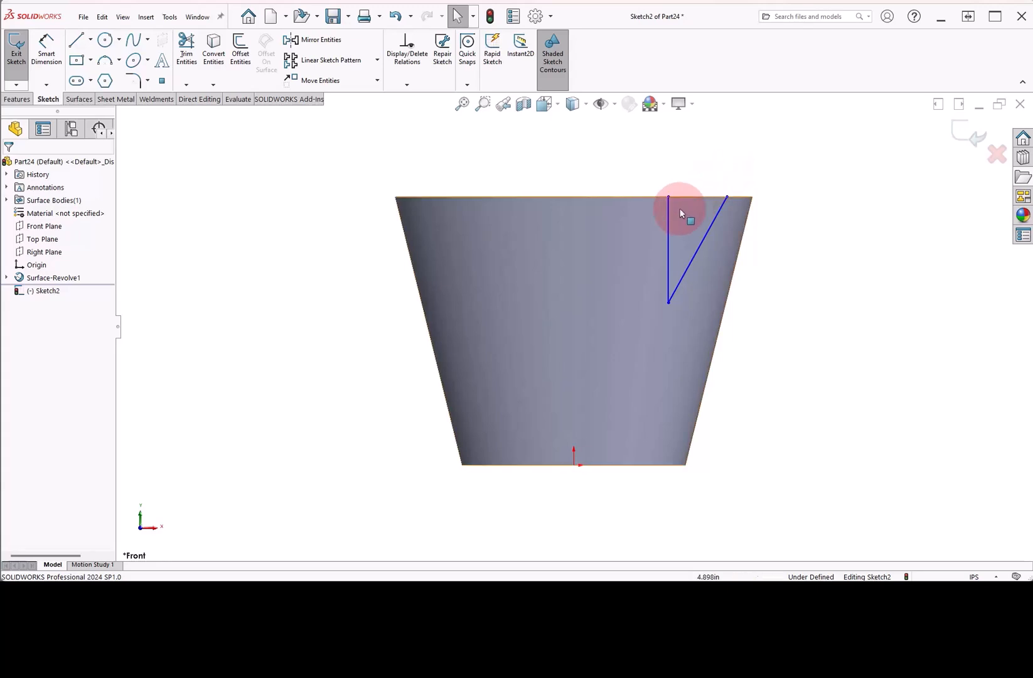
# Step: Convert the vertical line of the new sketch to construction geometry
pyautogui.click(668, 219)
pyautogui.click(699, 170)
pyautogui.click(722, 187)
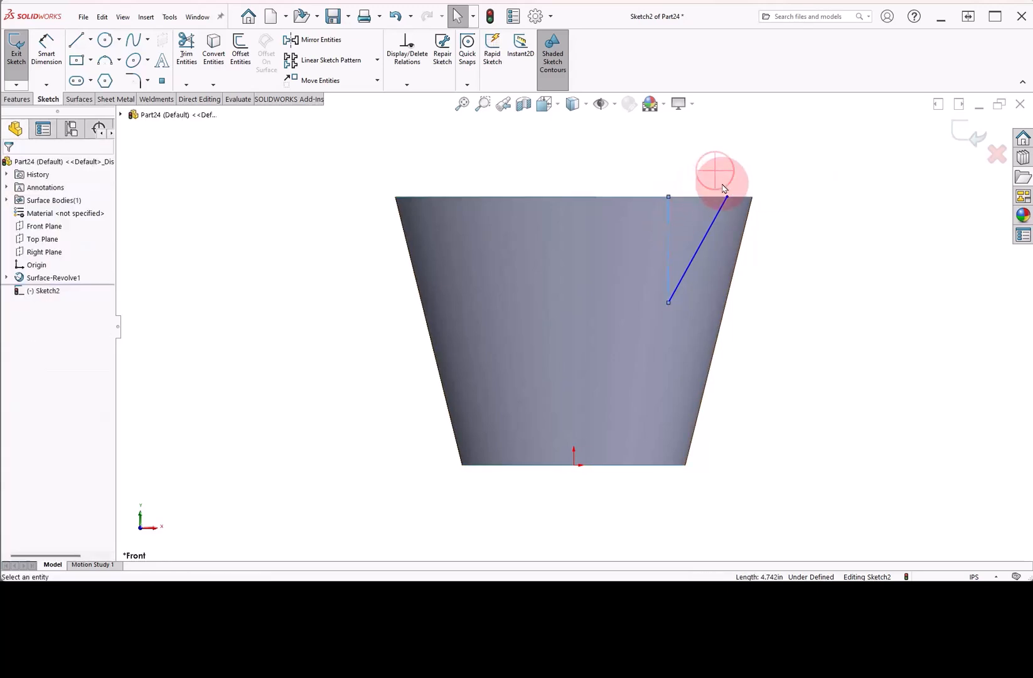
# Step: Move the slanted line's upper endpoint outside the surface and shift the construction line outward, shortening it to about 3.5 in
pyautogui.moveTo(727, 197); pyautogui.dragTo(787, 198)
pyautogui.moveTo(670, 236); pyautogui.dragTo(715, 276)
pyautogui.click(744, 163)
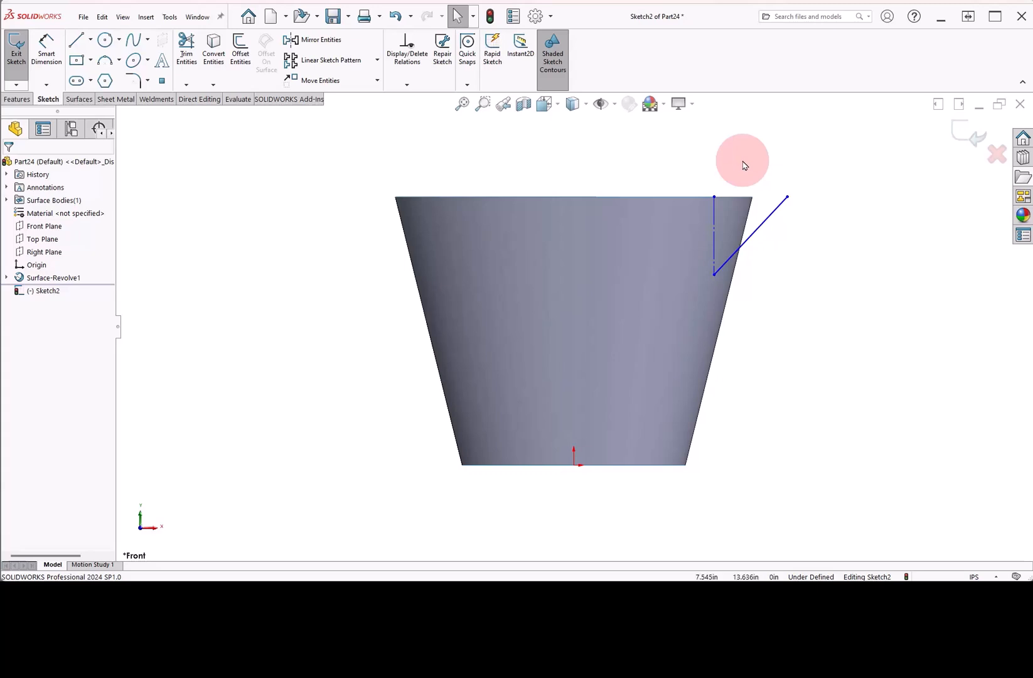
# Step: Dimension the horizontal distance between the construction line and the slanted line's upper endpoint as 2.75 in
pyautogui.moveTo(852, 219); pyautogui.dragTo(854, 184, button='right')
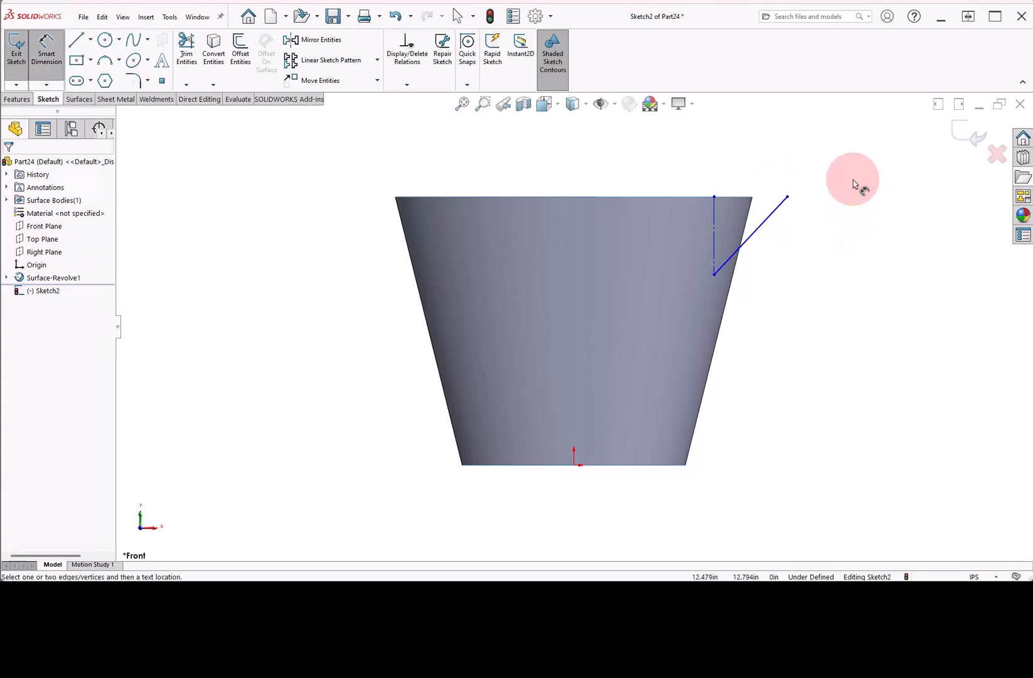
pyautogui.click(787, 197)
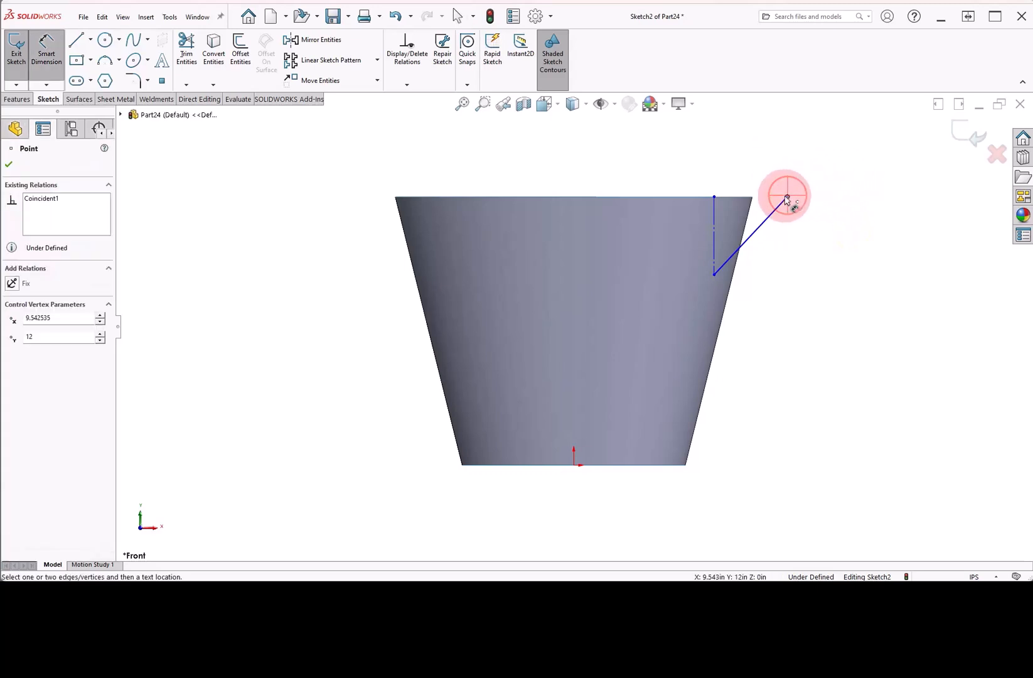
pyautogui.click(716, 209)
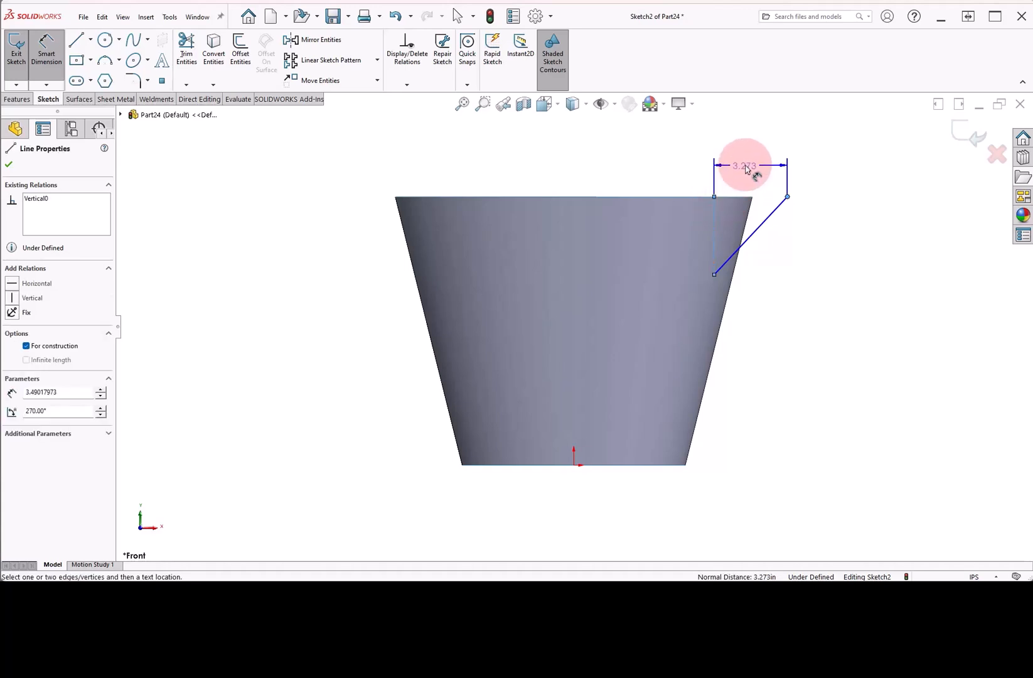
pyautogui.click(745, 168)
pyautogui.write('2.')
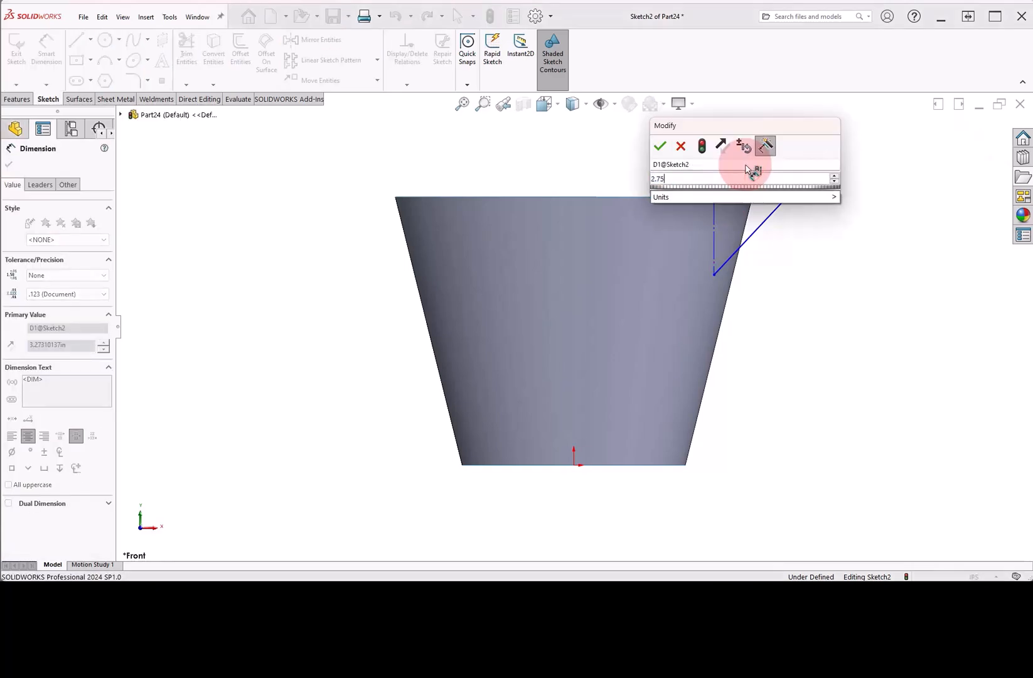
pyautogui.write('75')
pyautogui.press('Return')
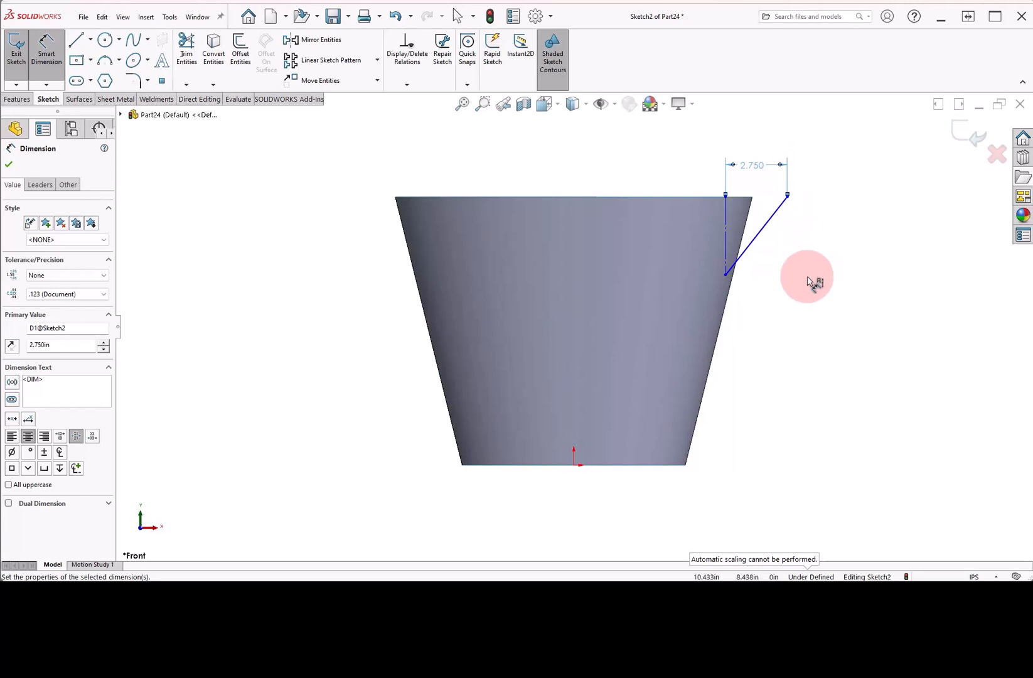
pyautogui.click(808, 280)
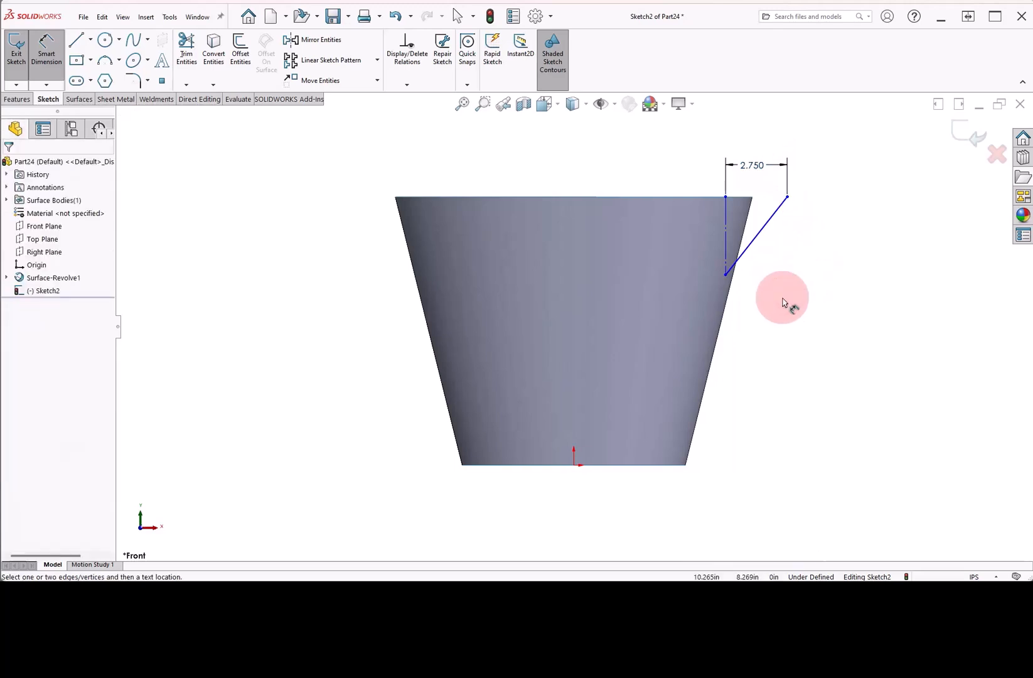
# Step: Dimension the horizontal distance from the origin to the slanted line's lower endpoint as 6.5 in
pyautogui.click(727, 276)
pyautogui.click(573, 465)
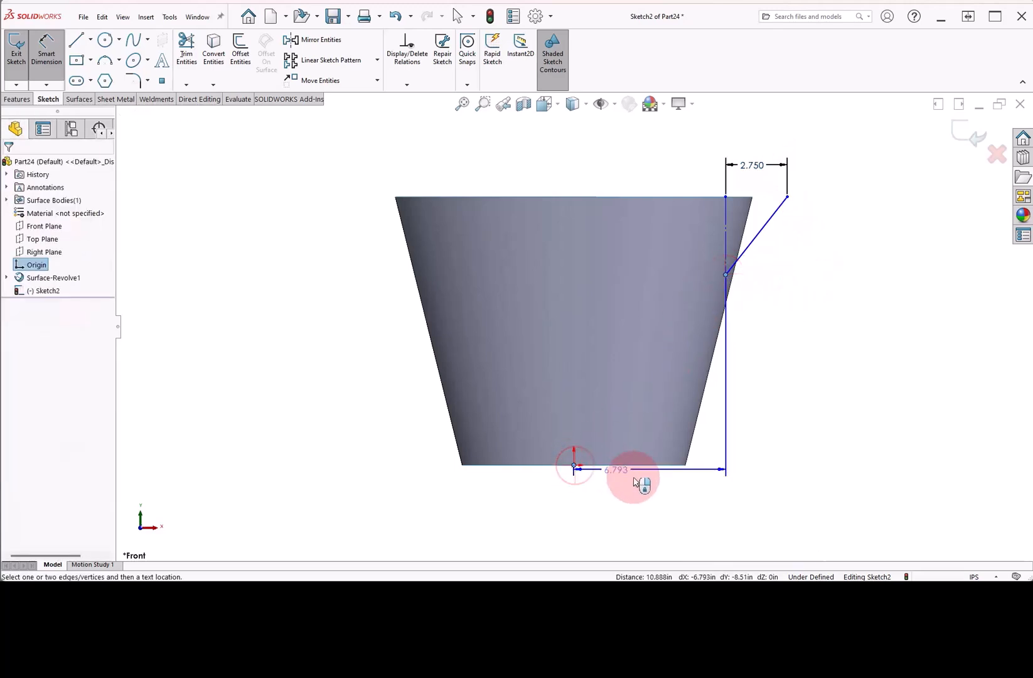
pyautogui.click(647, 510)
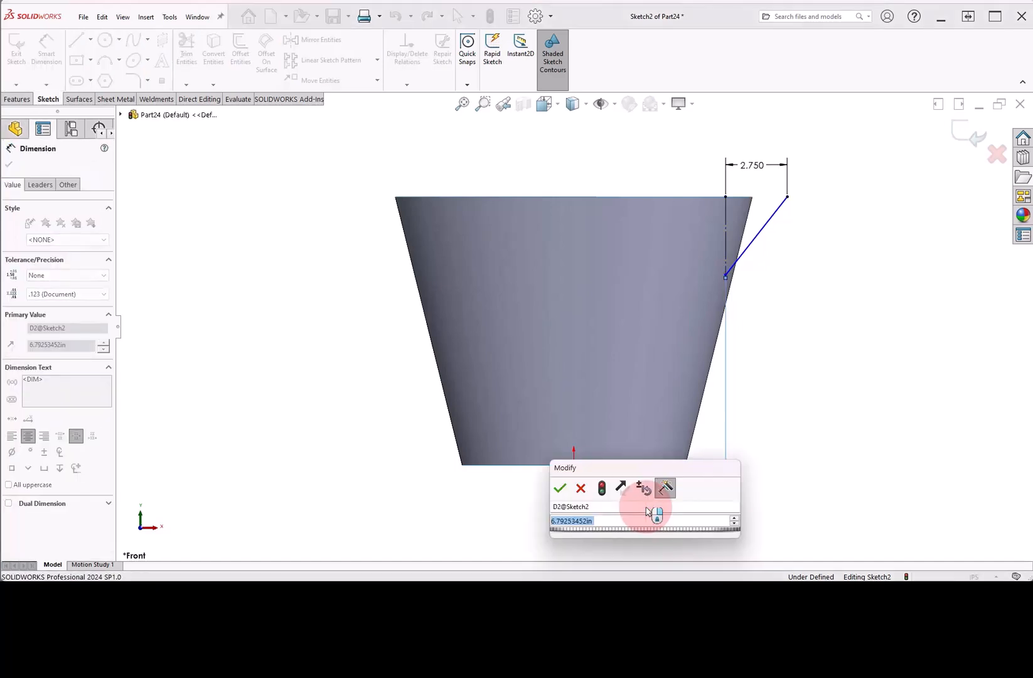
pyautogui.write('6.5')
pyautogui.press('Return')
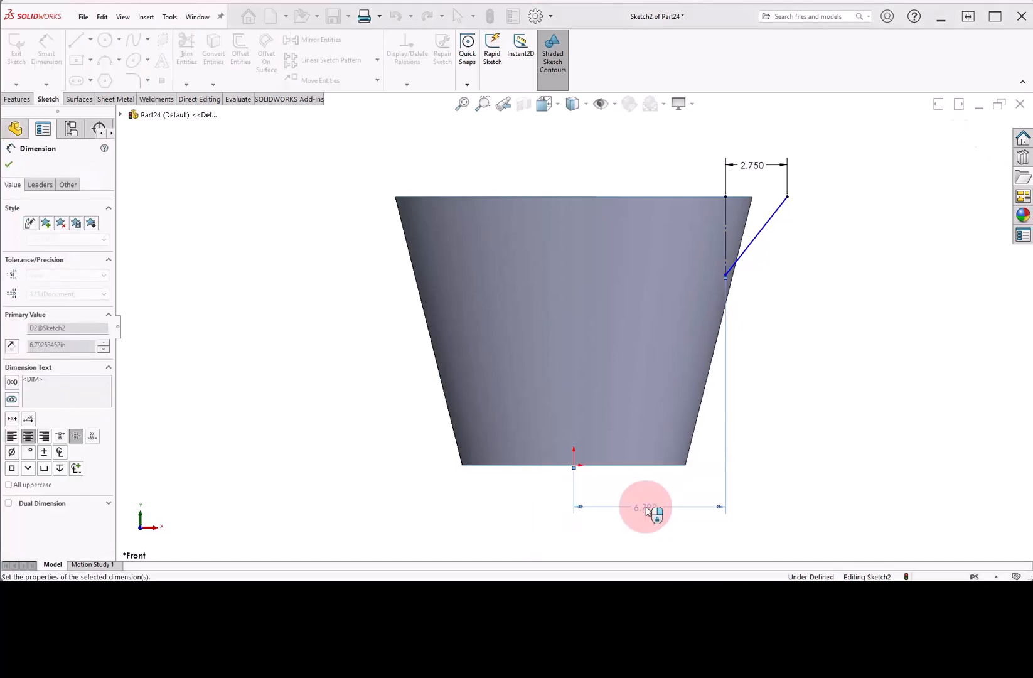
# Step: Dimension the height of the slanted line's lower endpoint above the surface's bottom edge as 6.75 in
pyautogui.click(660, 467)
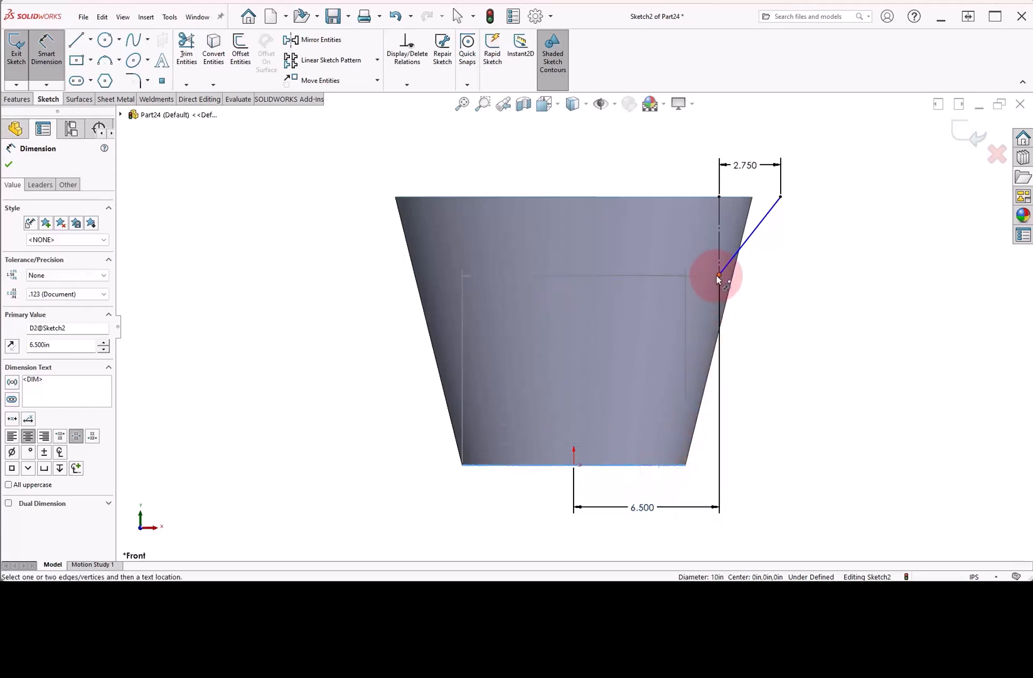
pyautogui.click(718, 276)
pyautogui.click(806, 362)
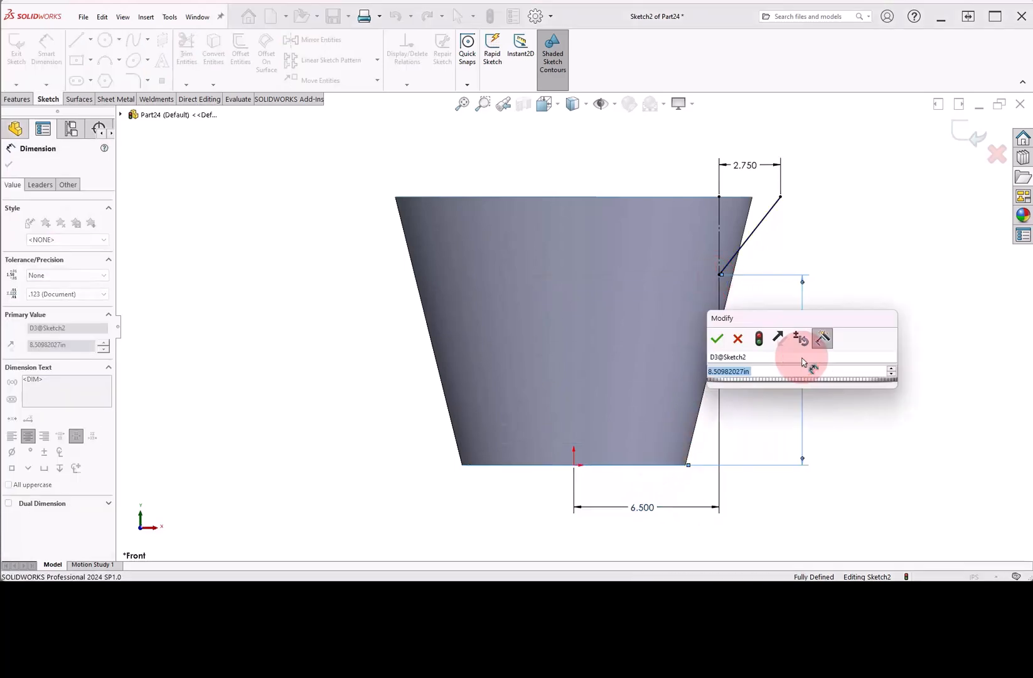
pyautogui.write('6.75')
pyautogui.press('Return')
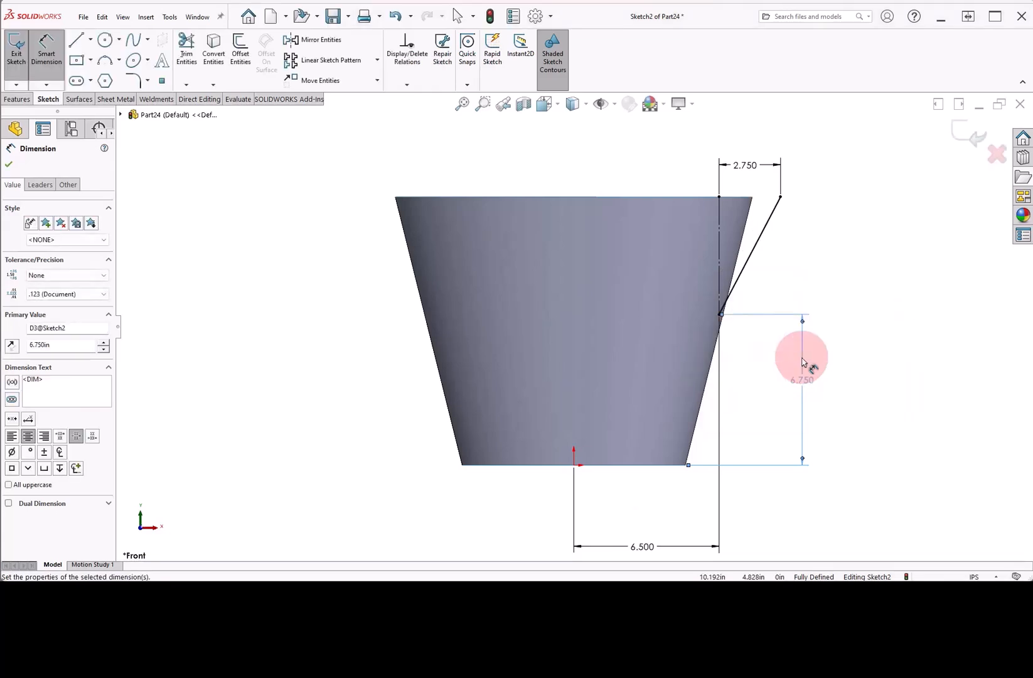
# Step: Finish dimensioning and revolve the slanted line a full turn about its vertical construction line as a second surface
pyautogui.rightClick(766, 343)
pyautogui.click(774, 378)
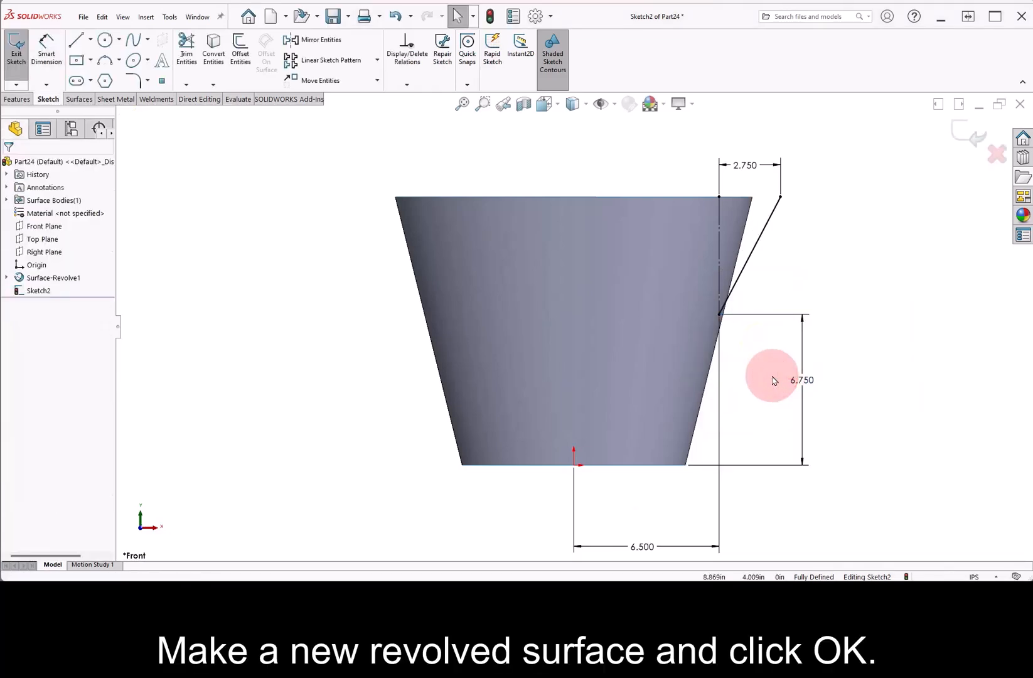
pyautogui.click(83, 100)
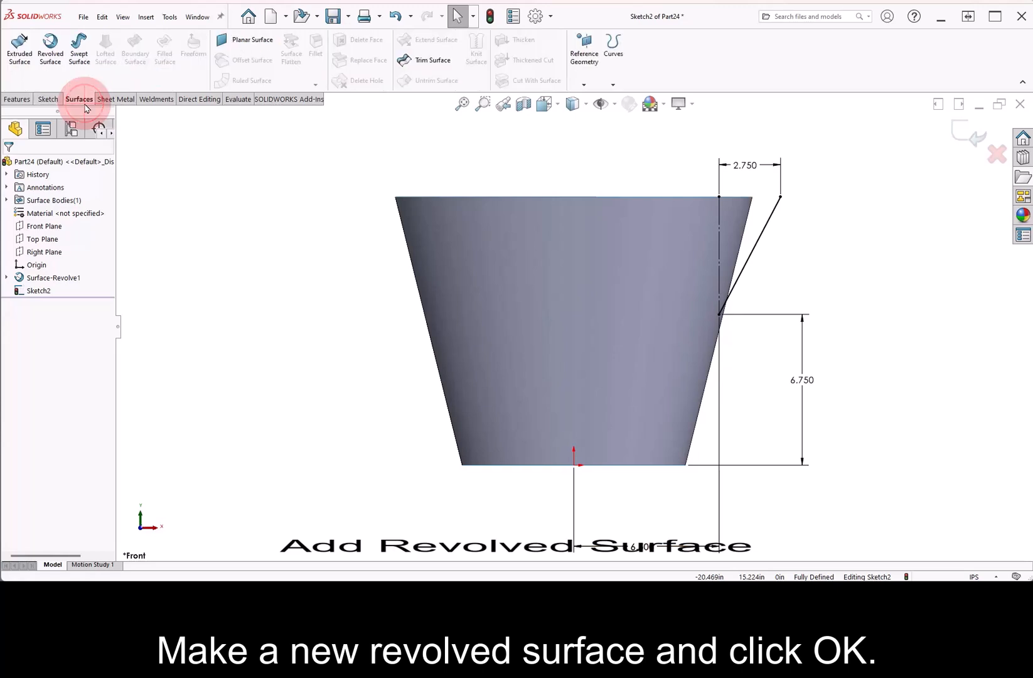
pyautogui.click(49, 47)
pyautogui.click(10, 165)
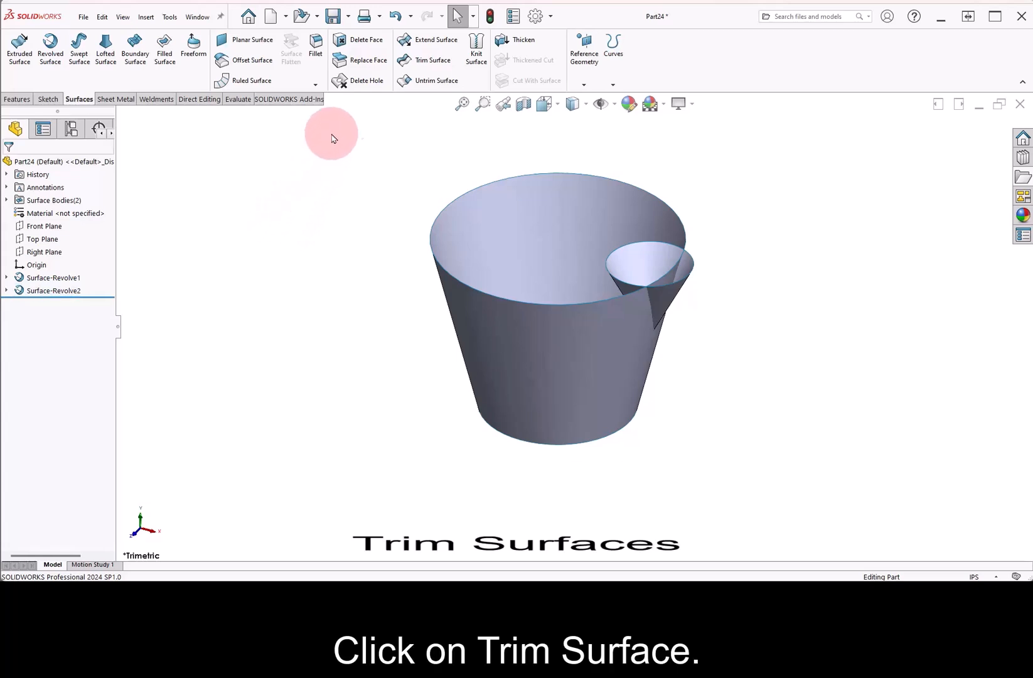
# Step: Mutually trim both revolved surfaces, keeping the large surface's main wall and the small cone's outer portion, and check the resulting surface body
pyautogui.click(418, 65)
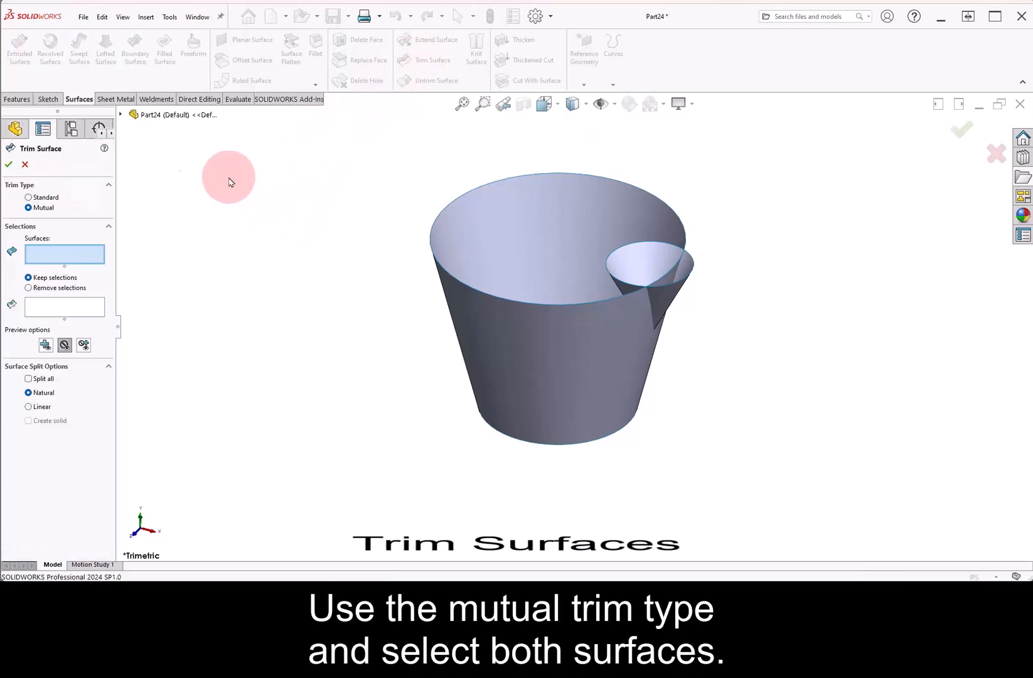
pyautogui.click(39, 209)
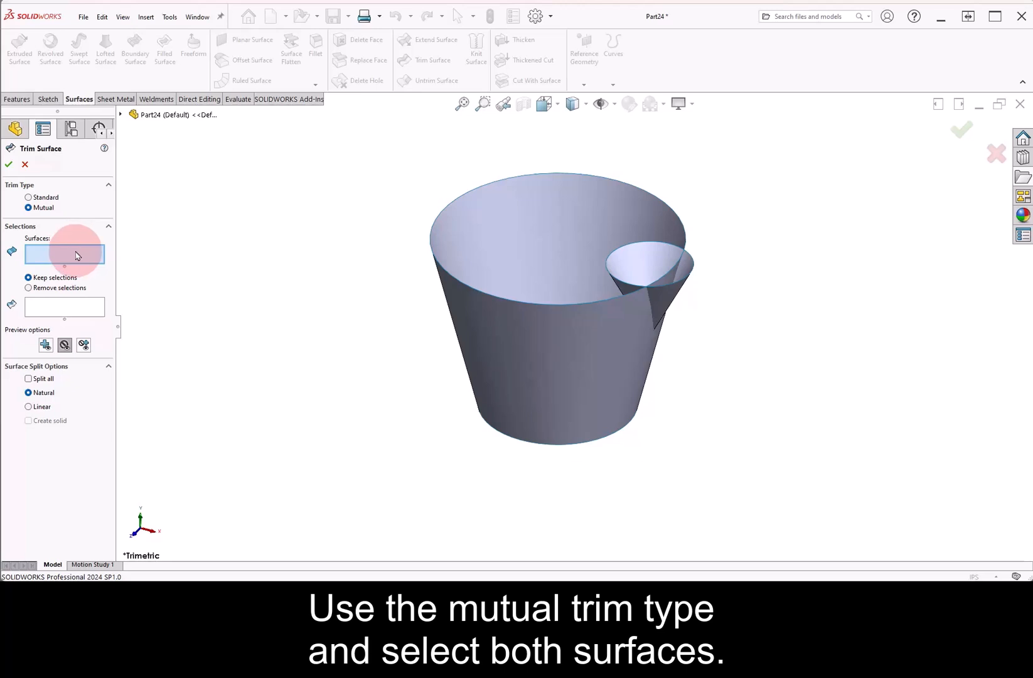
pyautogui.click(599, 259)
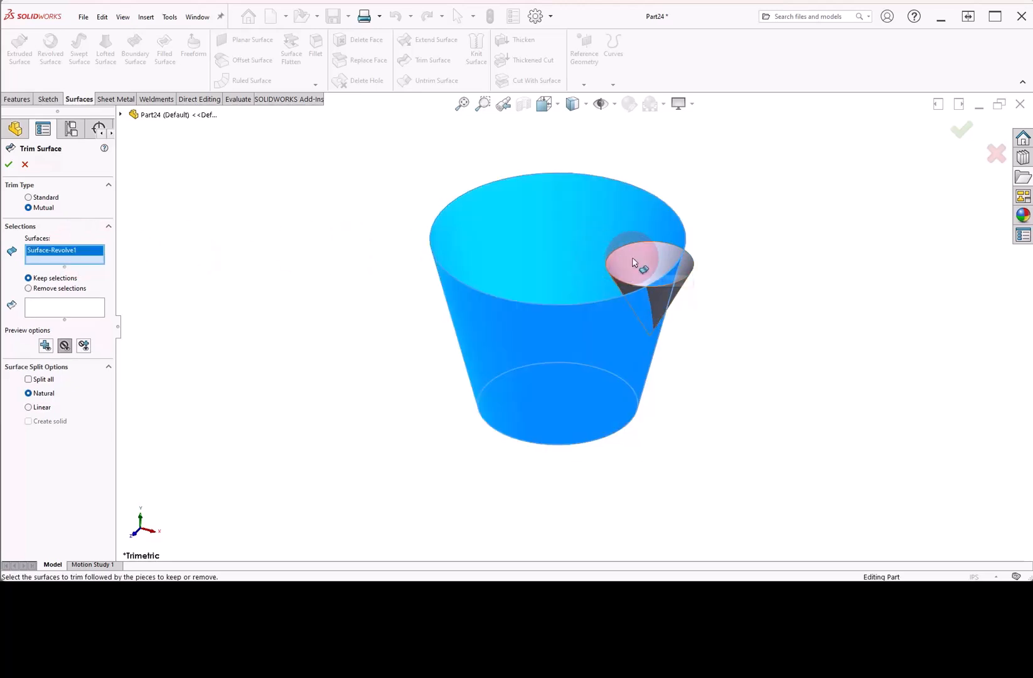
pyautogui.click(633, 262)
pyautogui.click(68, 317)
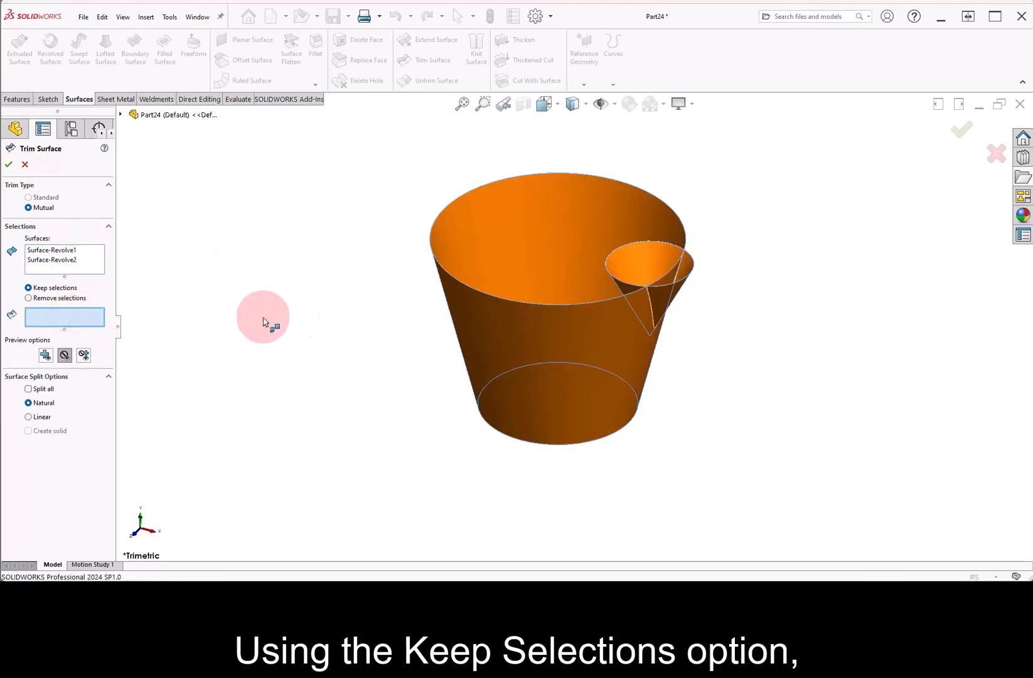
pyautogui.click(624, 349)
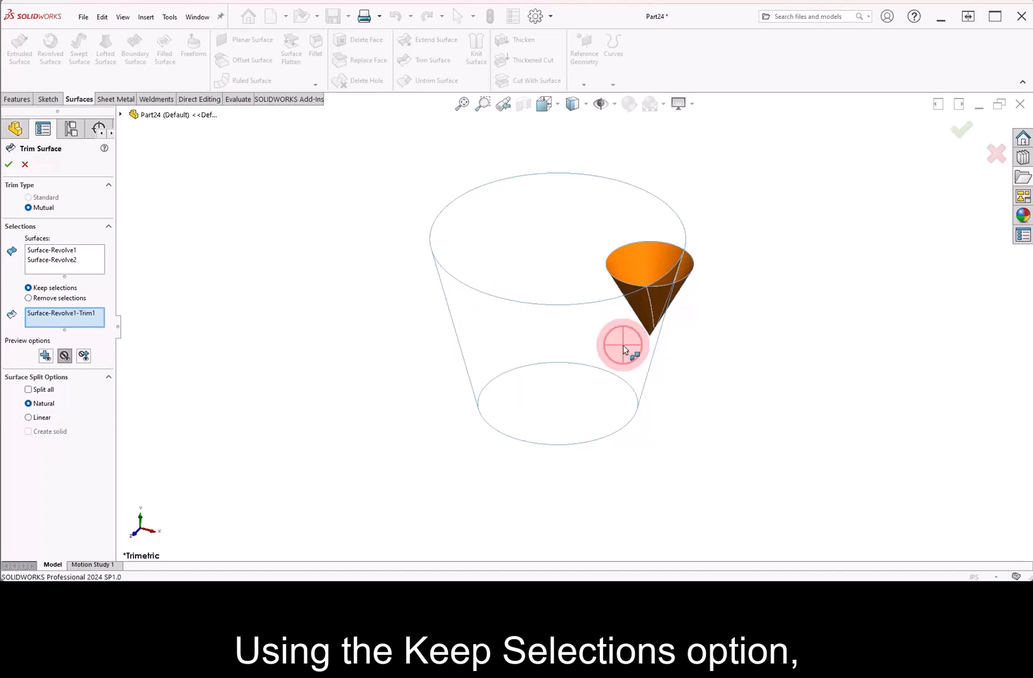
pyautogui.click(684, 289)
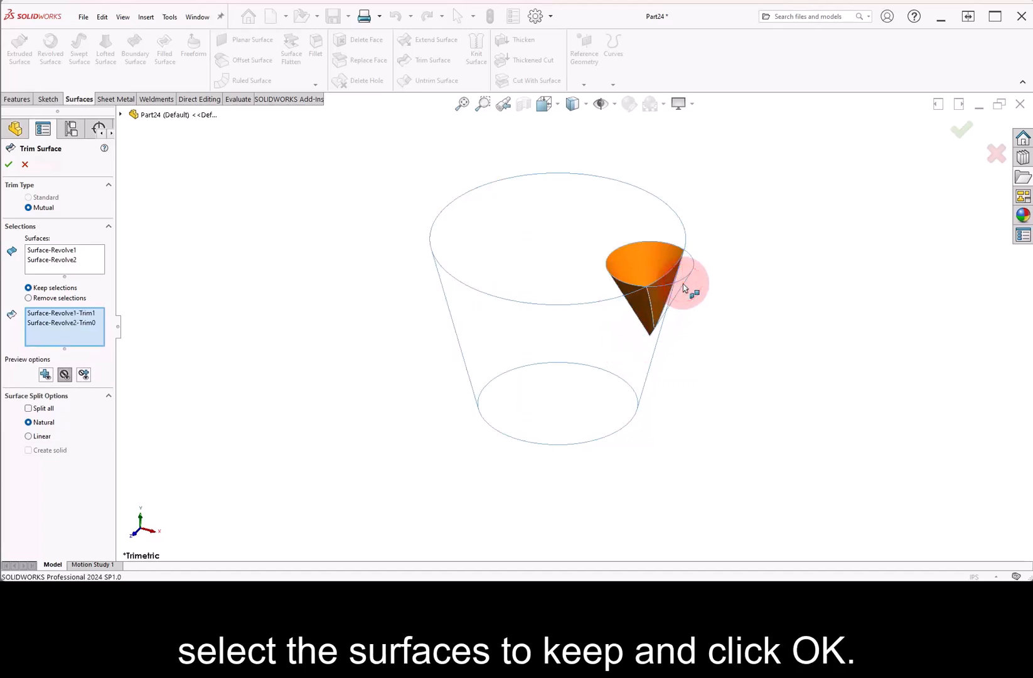
pyautogui.click(960, 130)
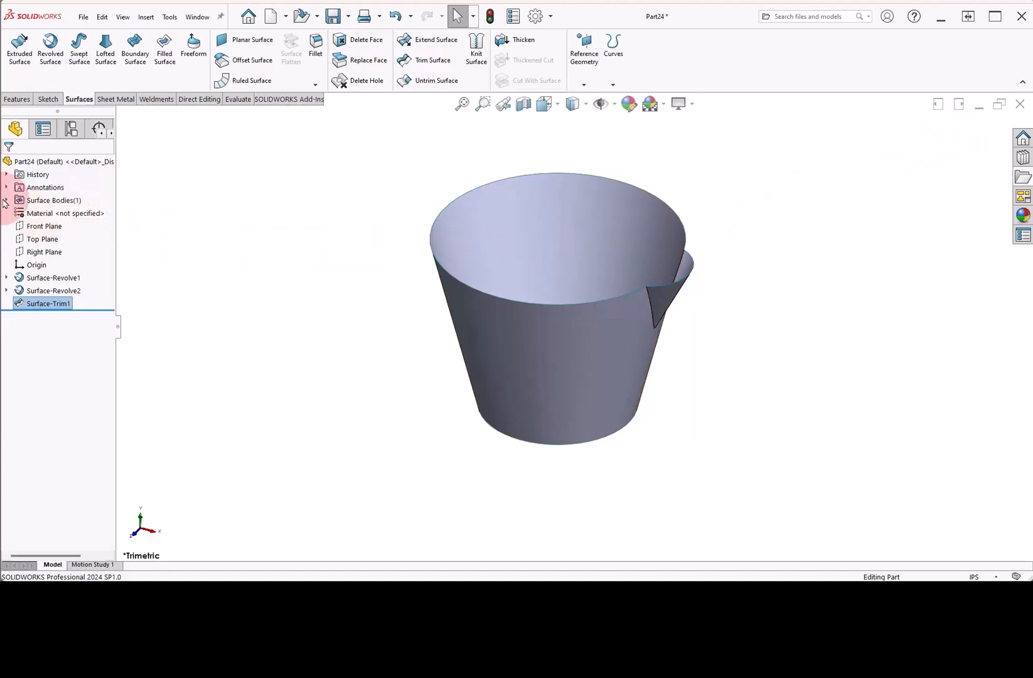
pyautogui.click(5, 201)
pyautogui.click(53, 213)
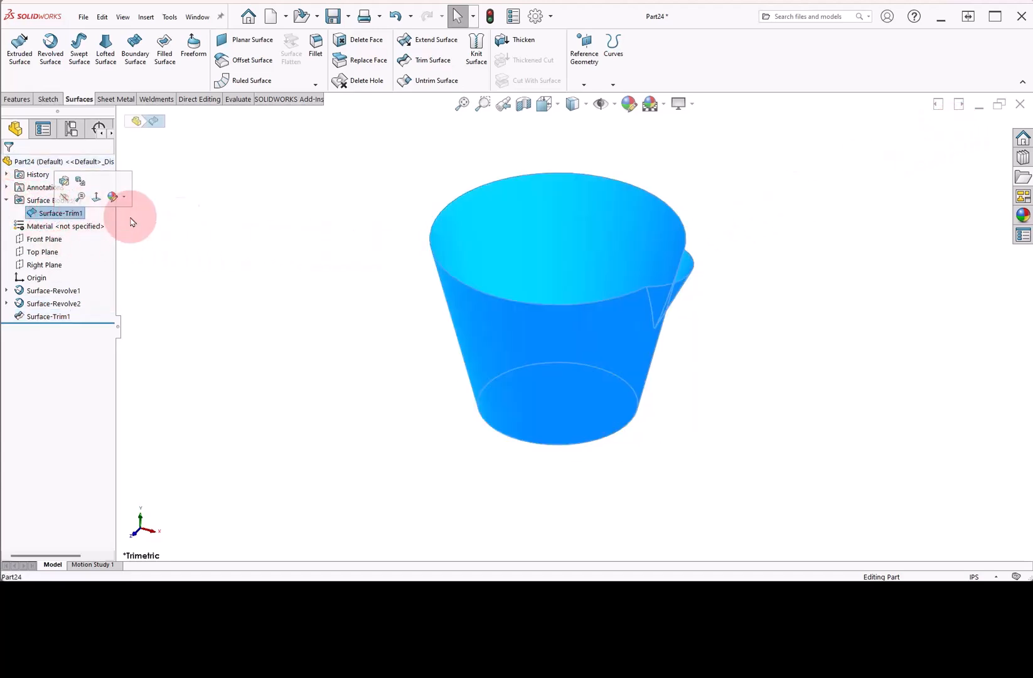
pyautogui.click(261, 233)
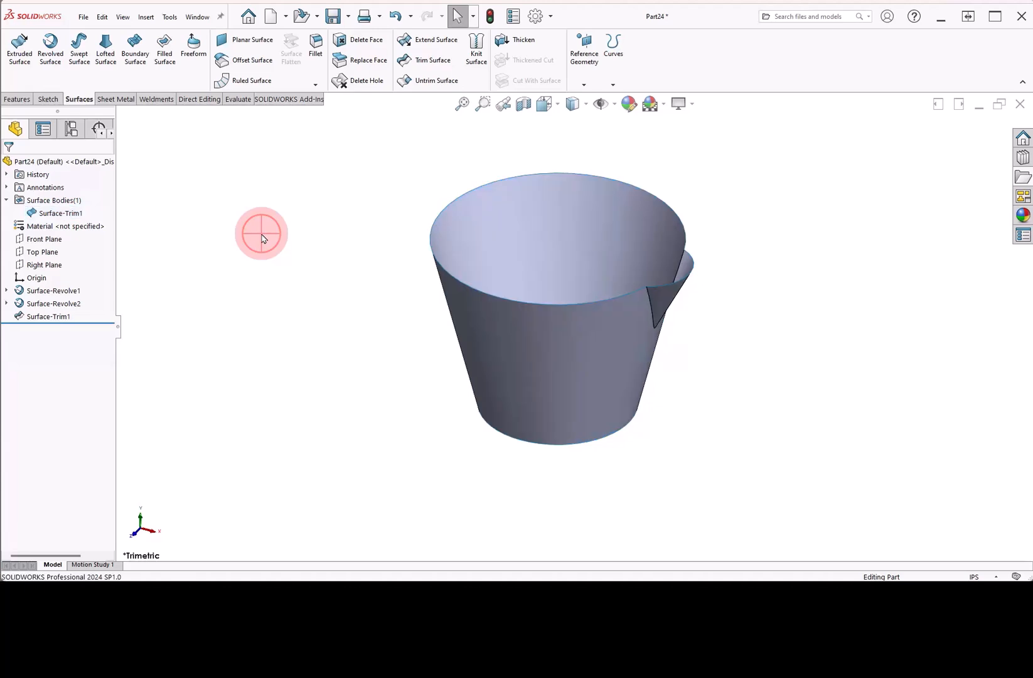
# Step: Fillet the edge where the spout meets the large tapered wall with a 1 in radius
pyautogui.click(653, 312)
pyautogui.click(743, 278)
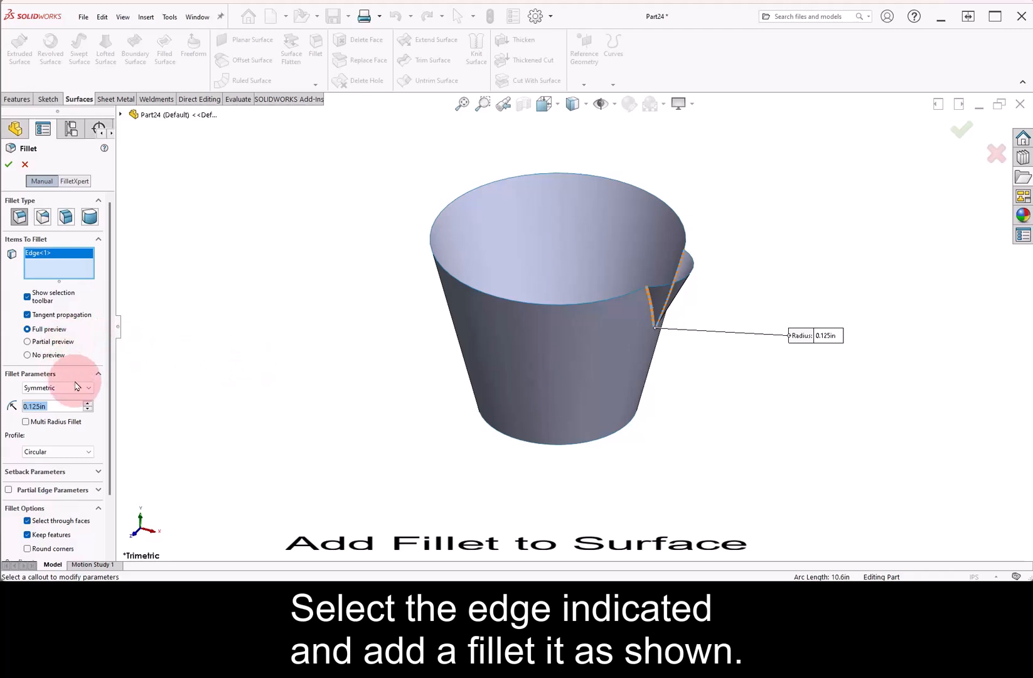
pyautogui.click(90, 407)
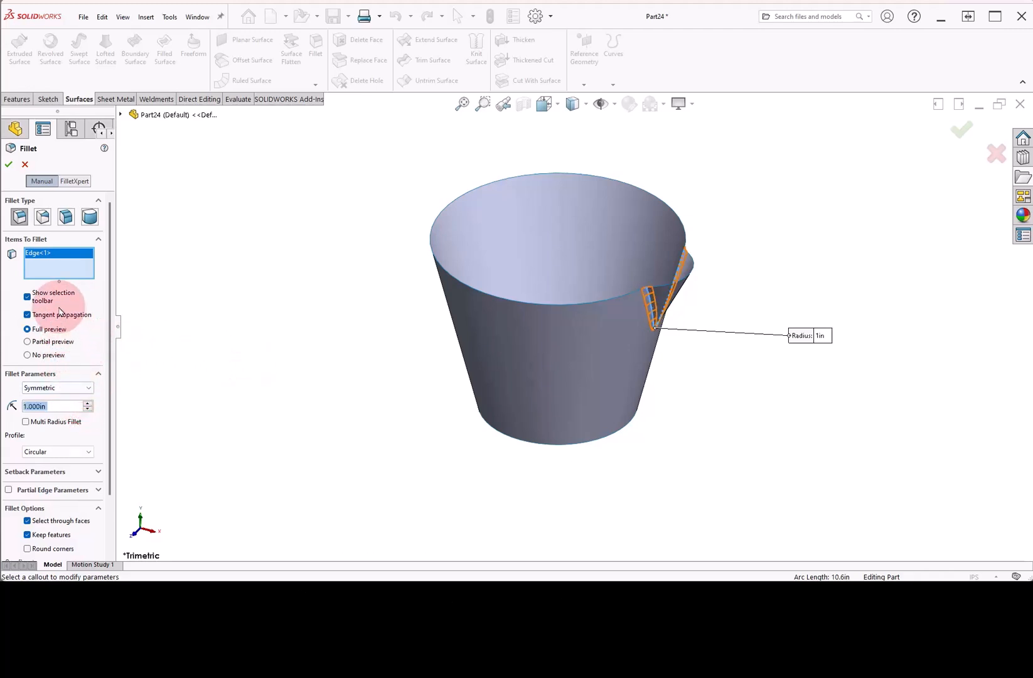
pyautogui.click(8, 167)
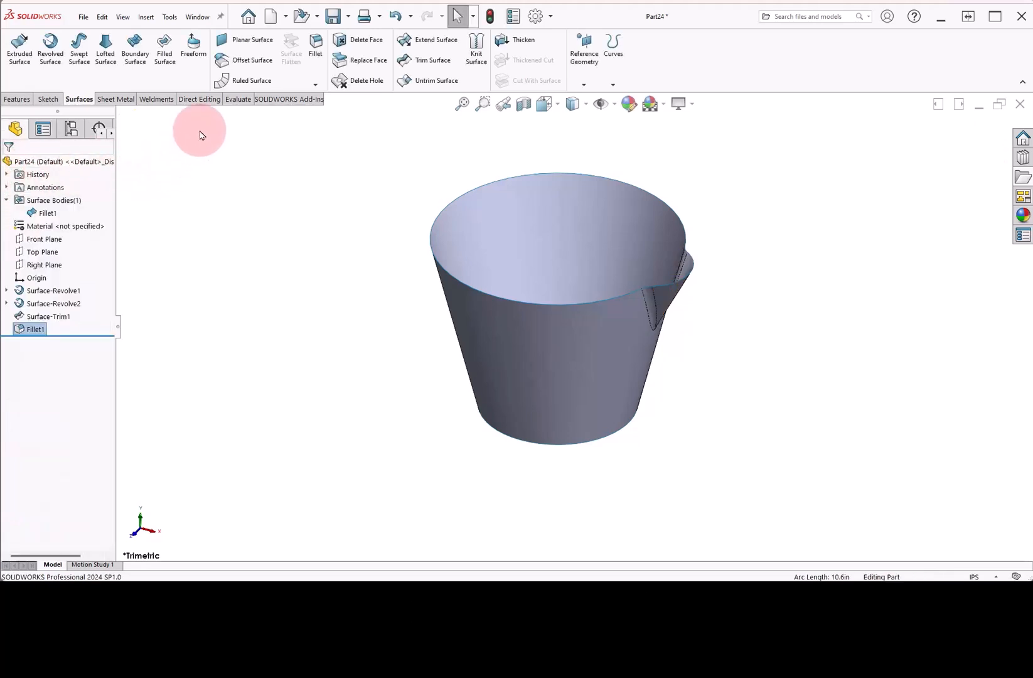
# Step: Cap the upper rim with a planar surface bounded by its tangent chain of edges, including the spout
pyautogui.click(245, 40)
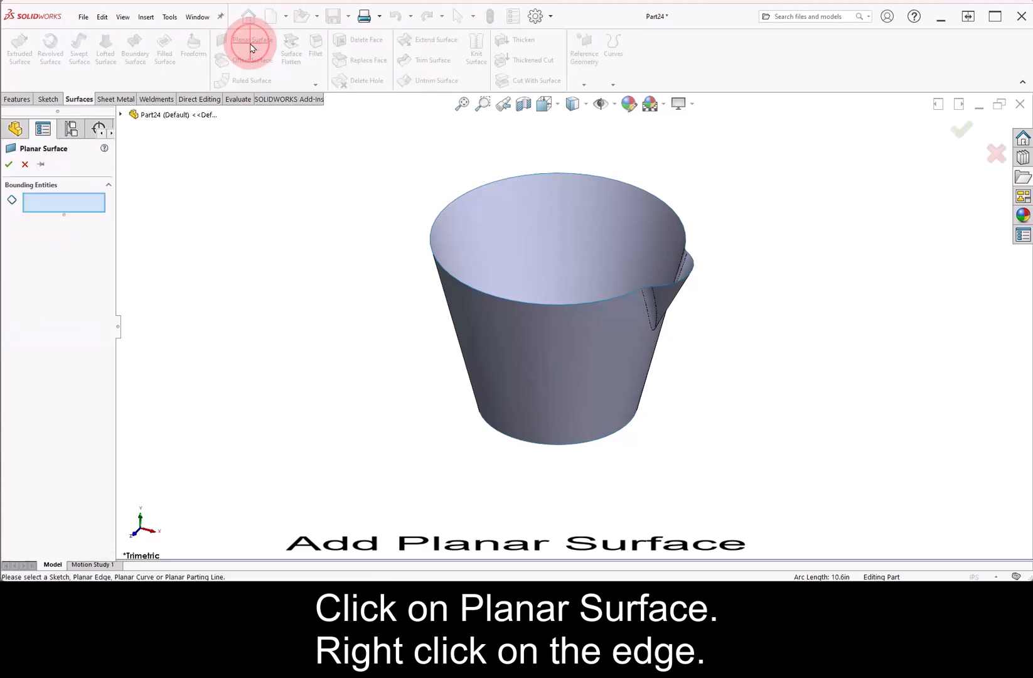
pyautogui.rightClick(467, 284)
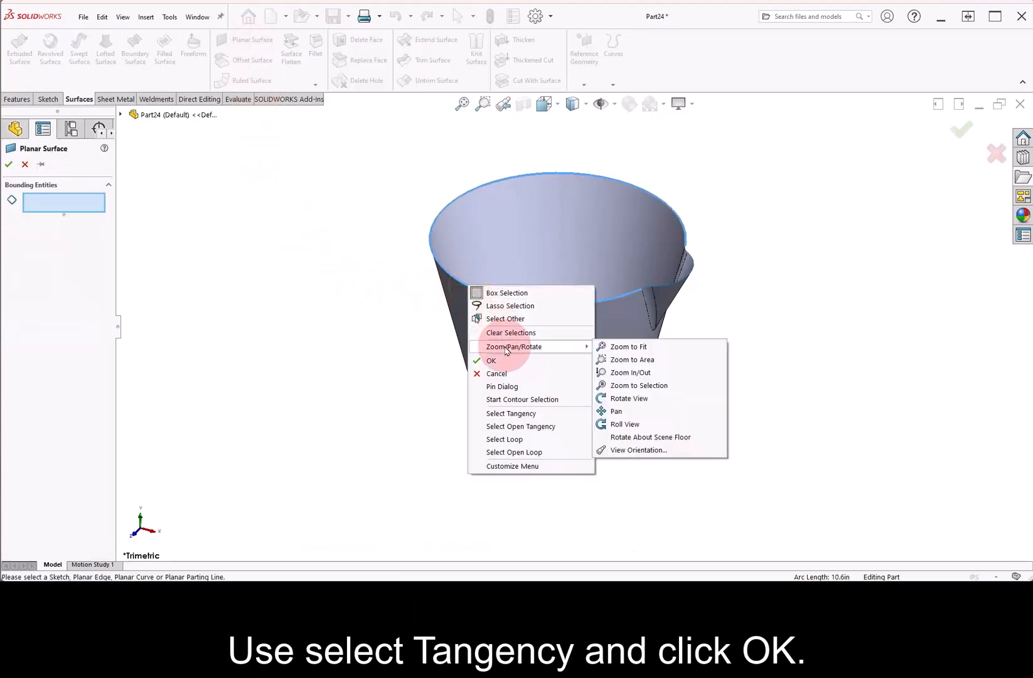
pyautogui.click(509, 413)
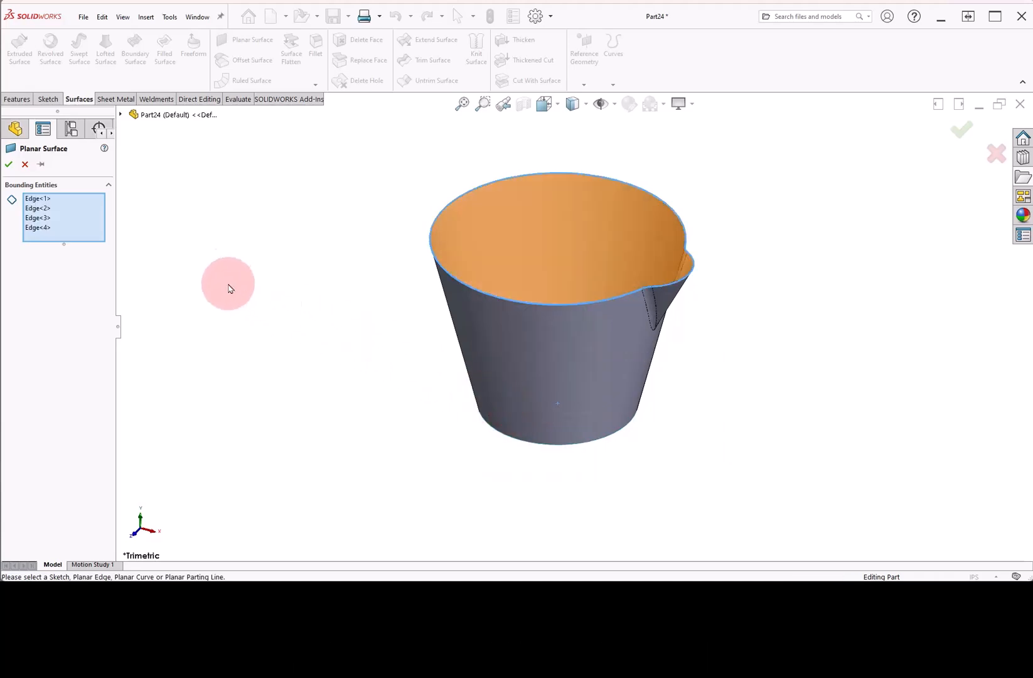
pyautogui.click(9, 164)
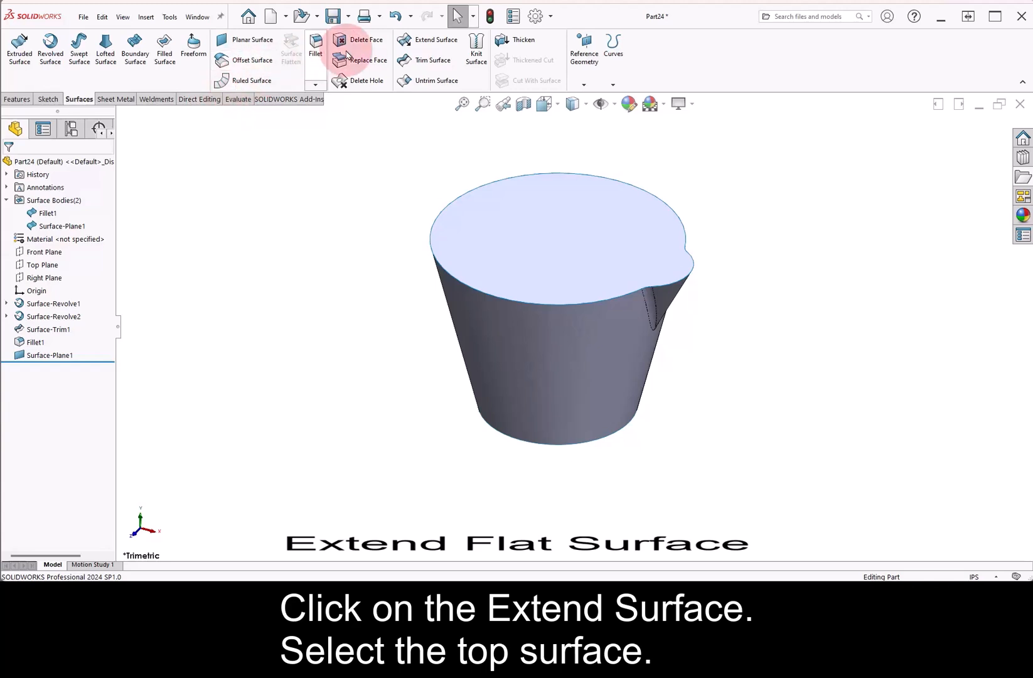
# Step: Extend the flat top surface outward by 0.875 in, keeping the Same surface extension type
pyautogui.click(426, 40)
pyautogui.click(490, 231)
pyautogui.click(68, 281)
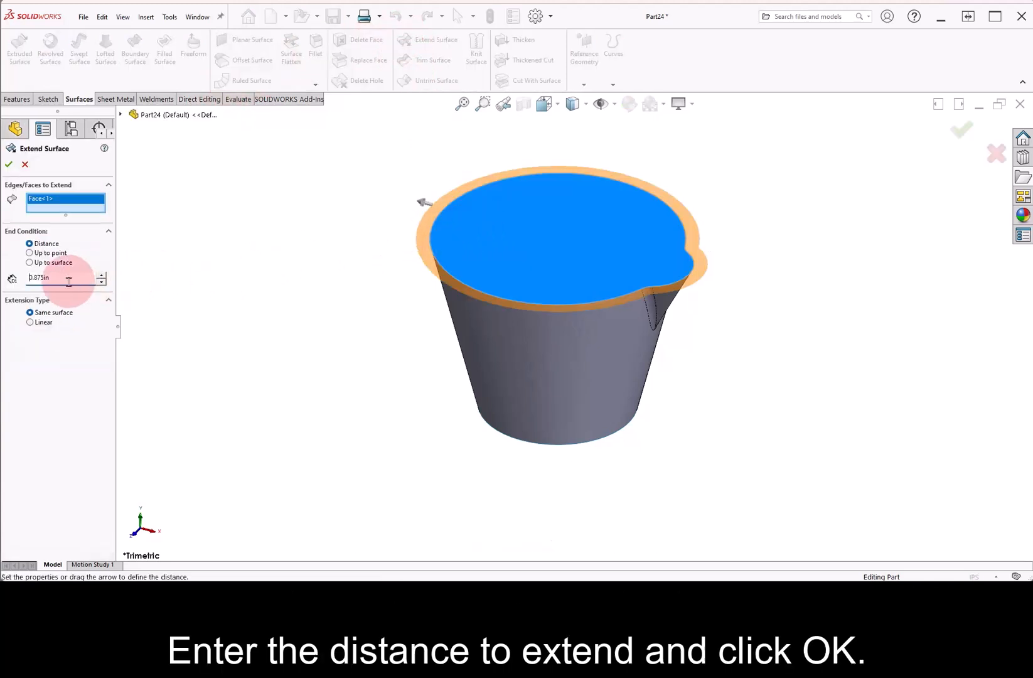
pyautogui.click(101, 275)
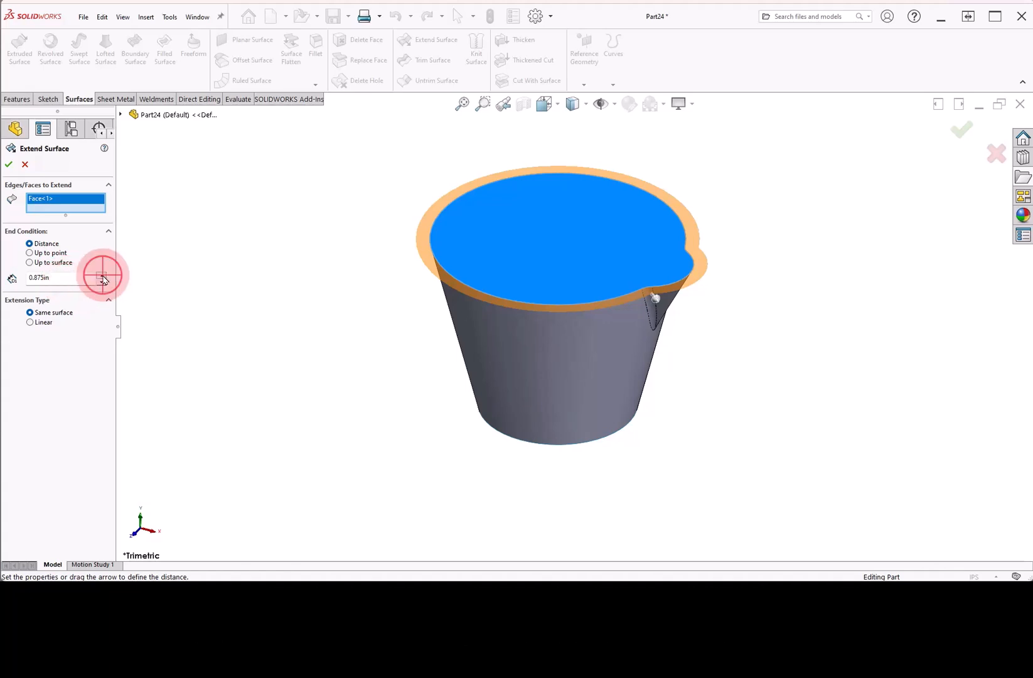
pyautogui.click(8, 166)
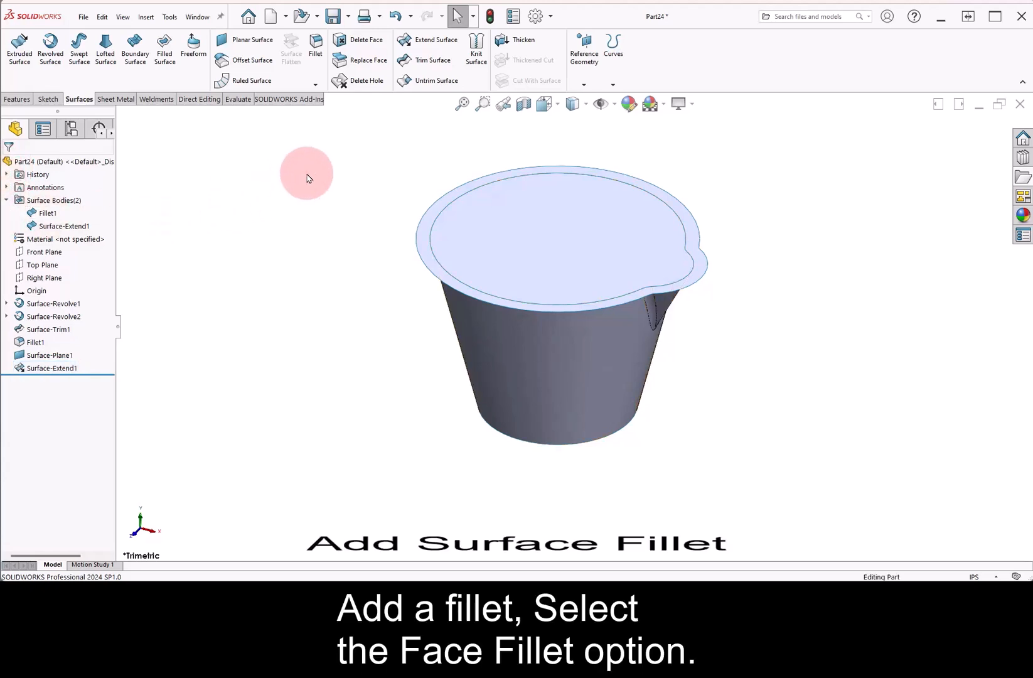
# Step: Add a 0.375 in face fillet between the extended flat surface and the tapered outer wall, reversing the flat face's normal direction
pyautogui.click(316, 58)
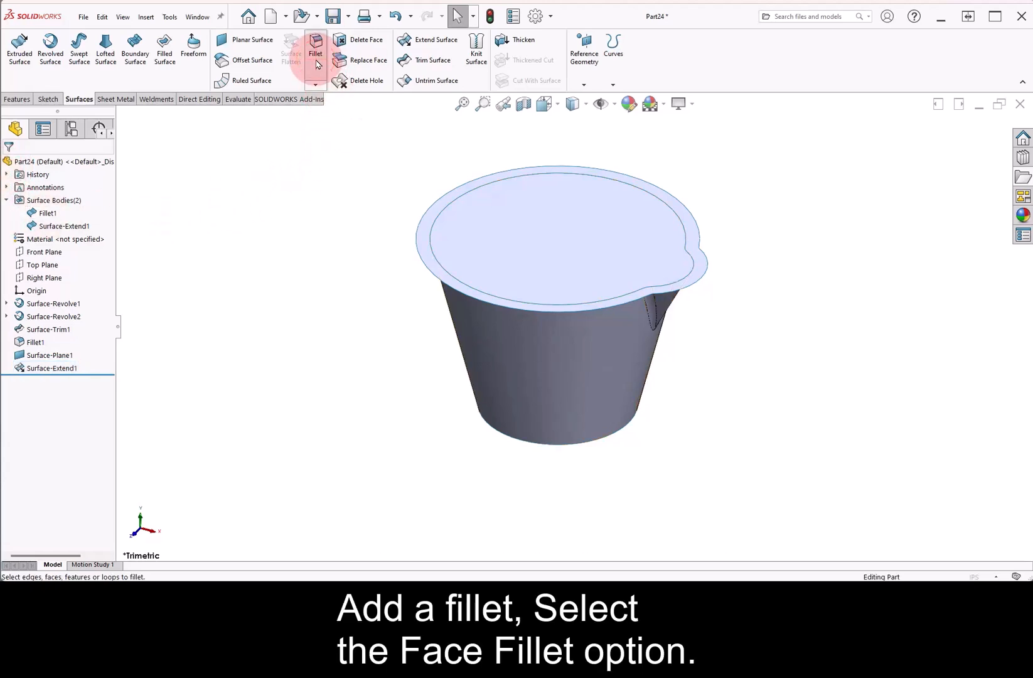
pyautogui.click(66, 217)
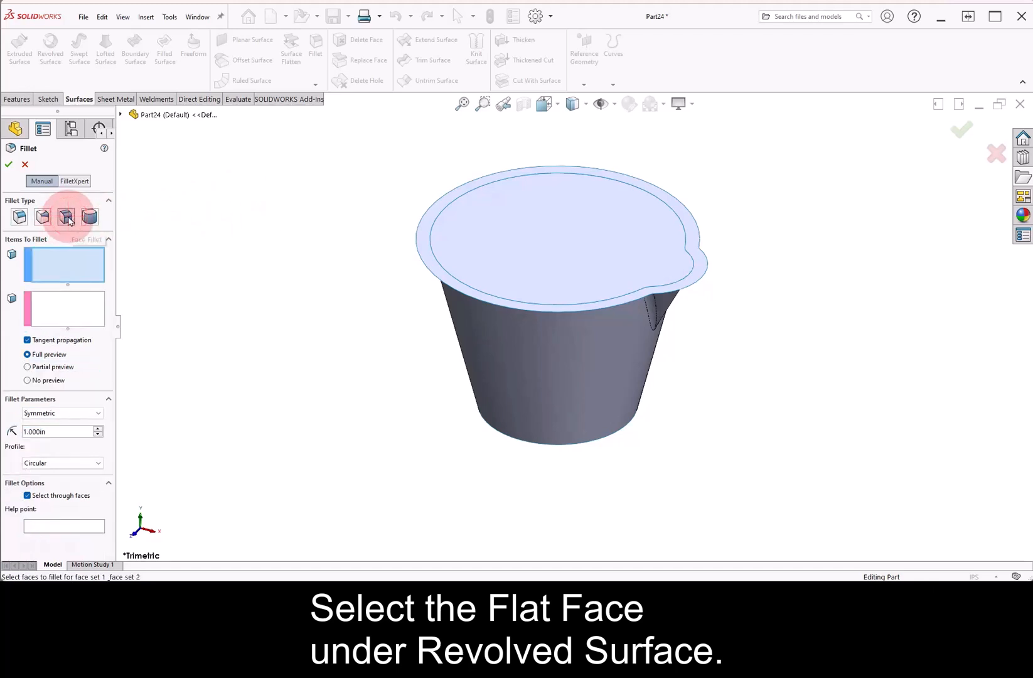
pyautogui.click(524, 260)
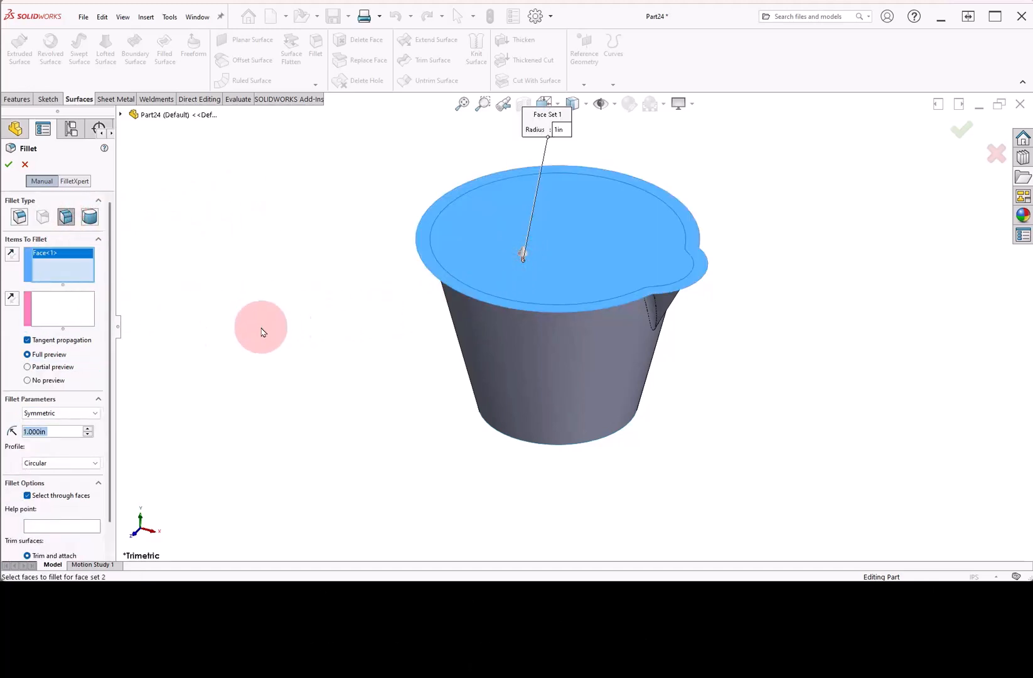
pyautogui.click(74, 314)
pyautogui.click(475, 324)
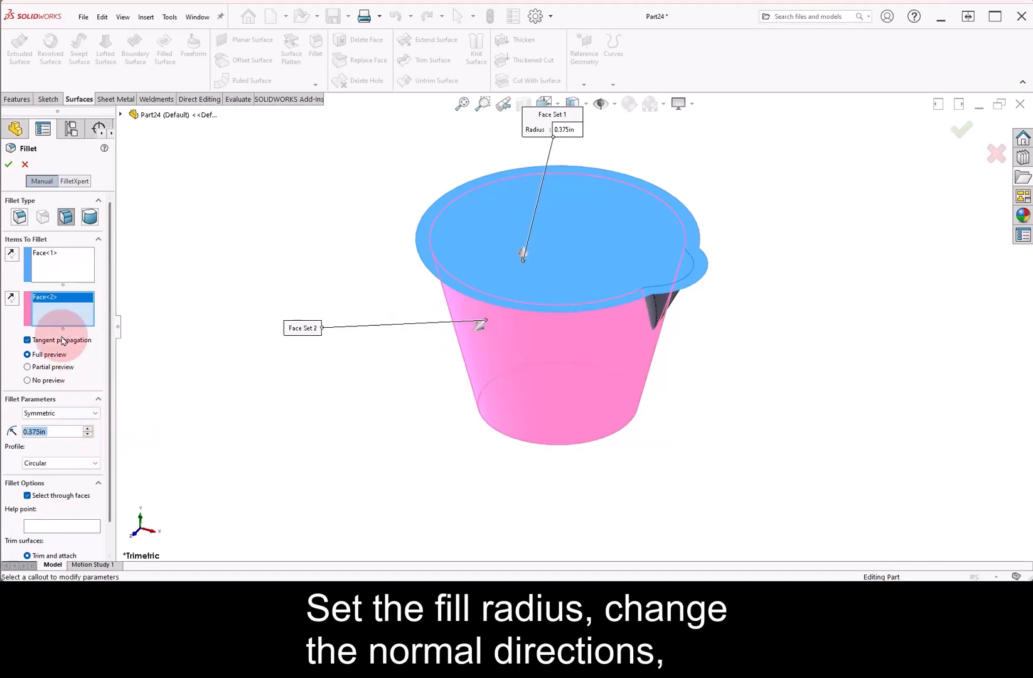
pyautogui.click(11, 298)
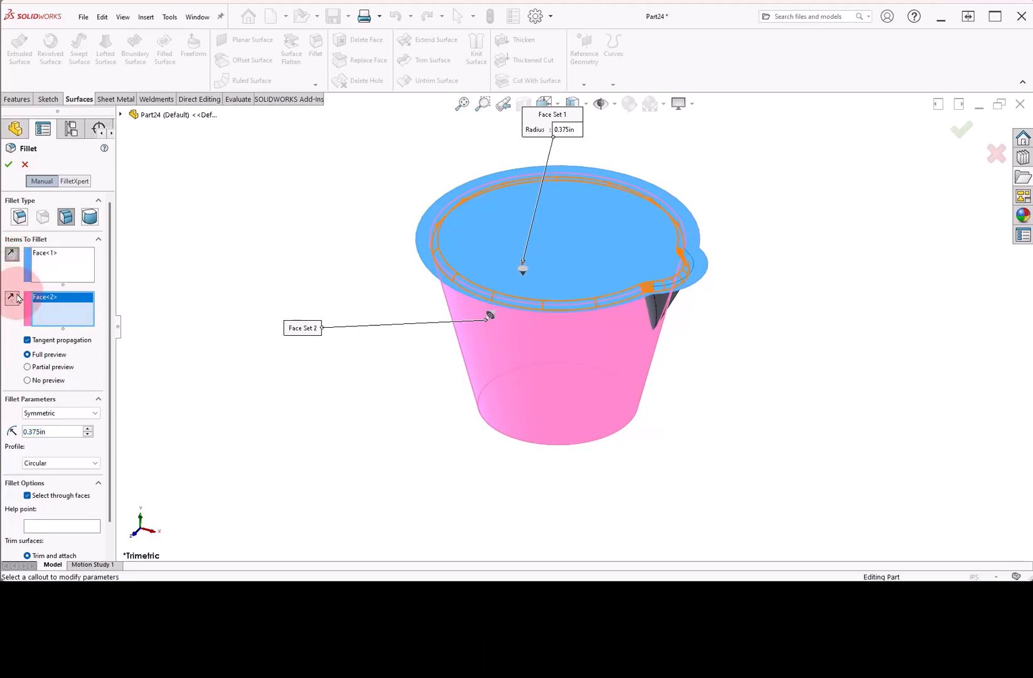
pyautogui.moveTo(284, 323); pyautogui.dragTo(323, 293, button='middle')
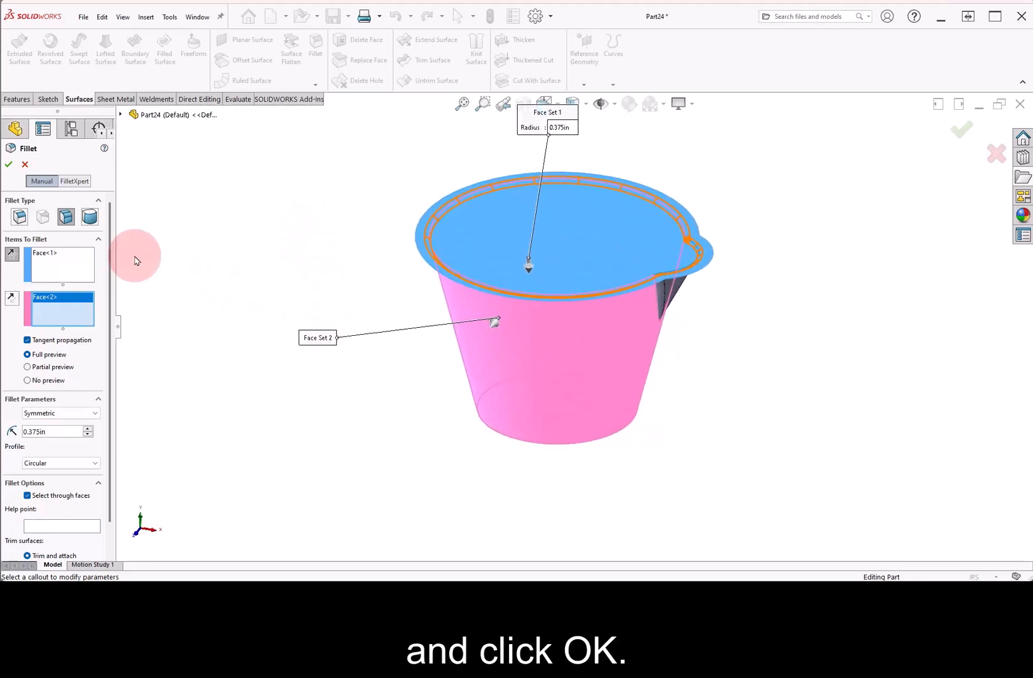
pyautogui.click(8, 166)
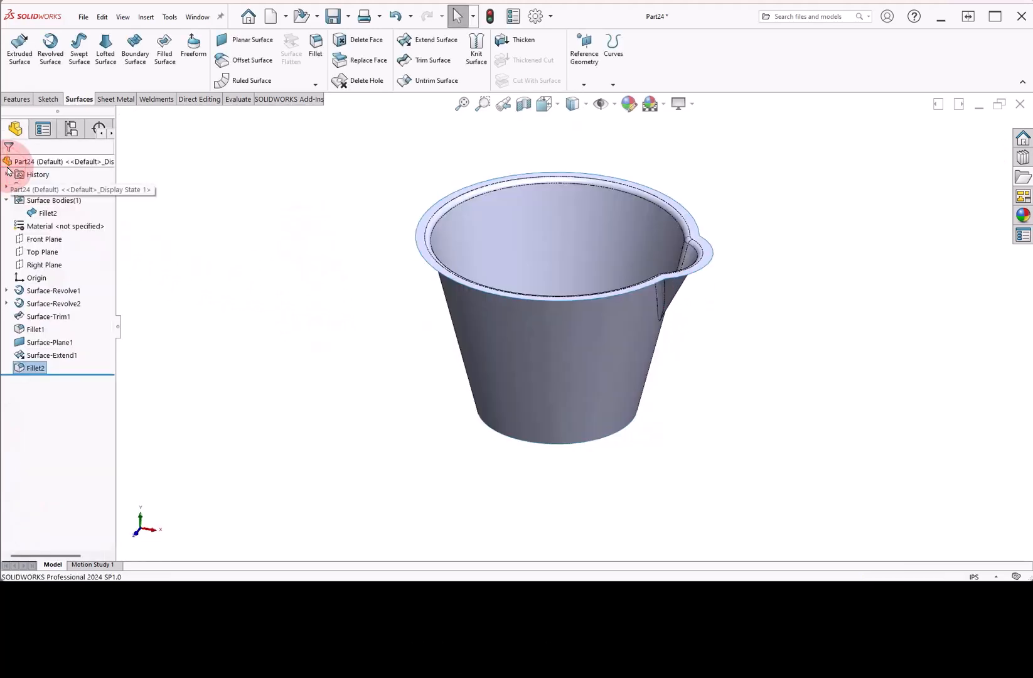
# Step: Close the base with a planar surface bounded by the container's bottom circular edge
pyautogui.moveTo(349, 178); pyautogui.dragTo(350, 271, button='middle')
pyautogui.click(251, 39)
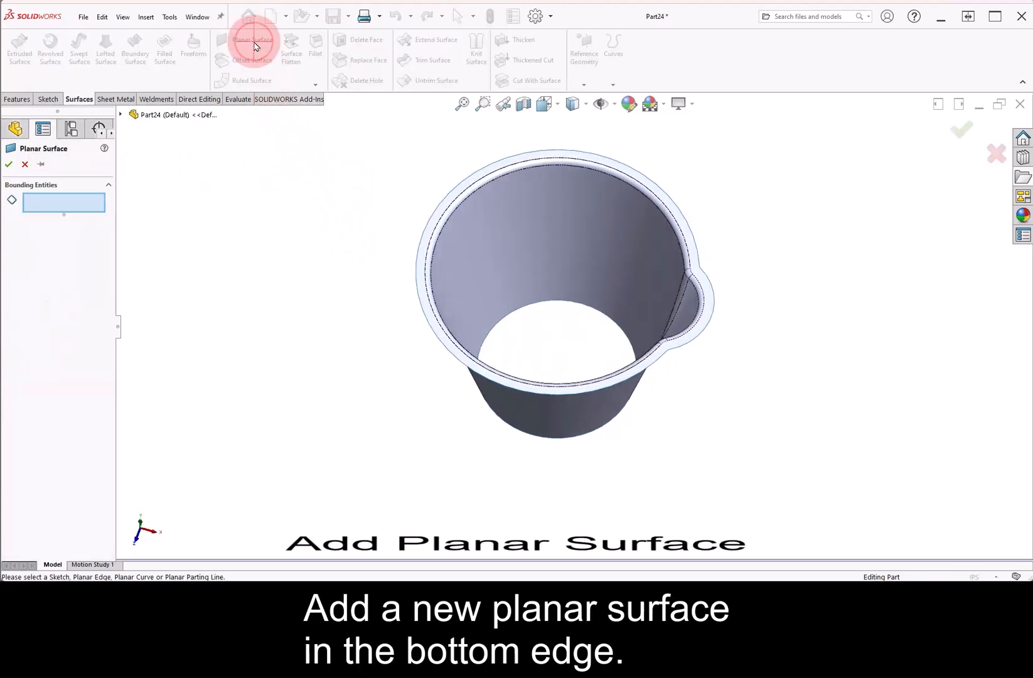
pyautogui.click(504, 320)
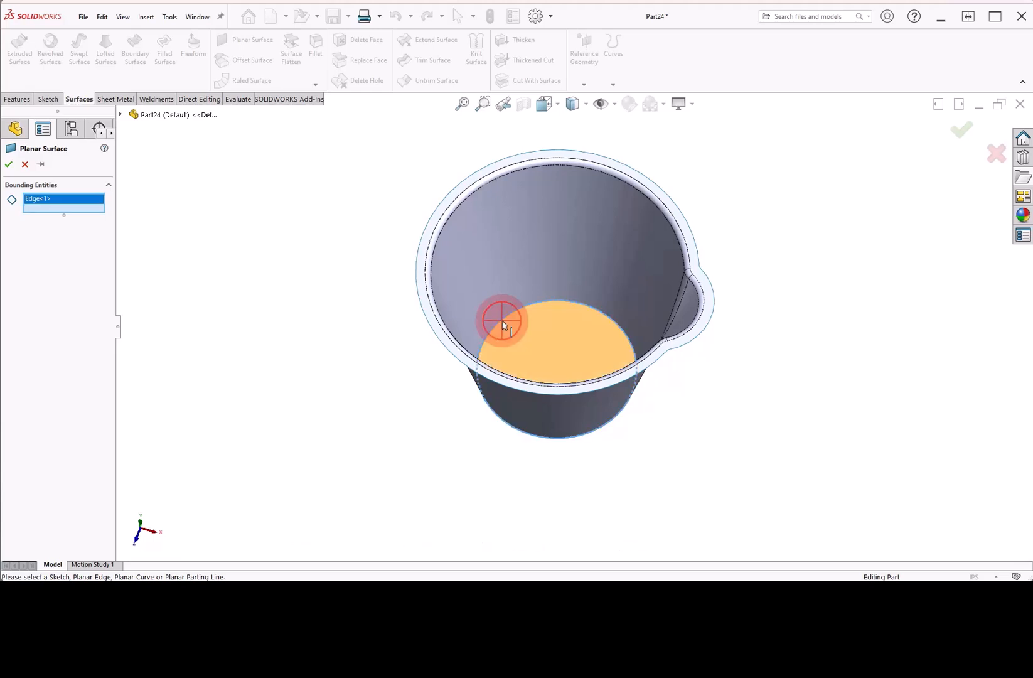
pyautogui.click(9, 164)
# Step: Add a 0.625 in face fillet between the flat base surface and the tapered wall, reversing the flat face's normal direction
pyautogui.moveTo(426, 152); pyautogui.dragTo(383, 565, button='middle')
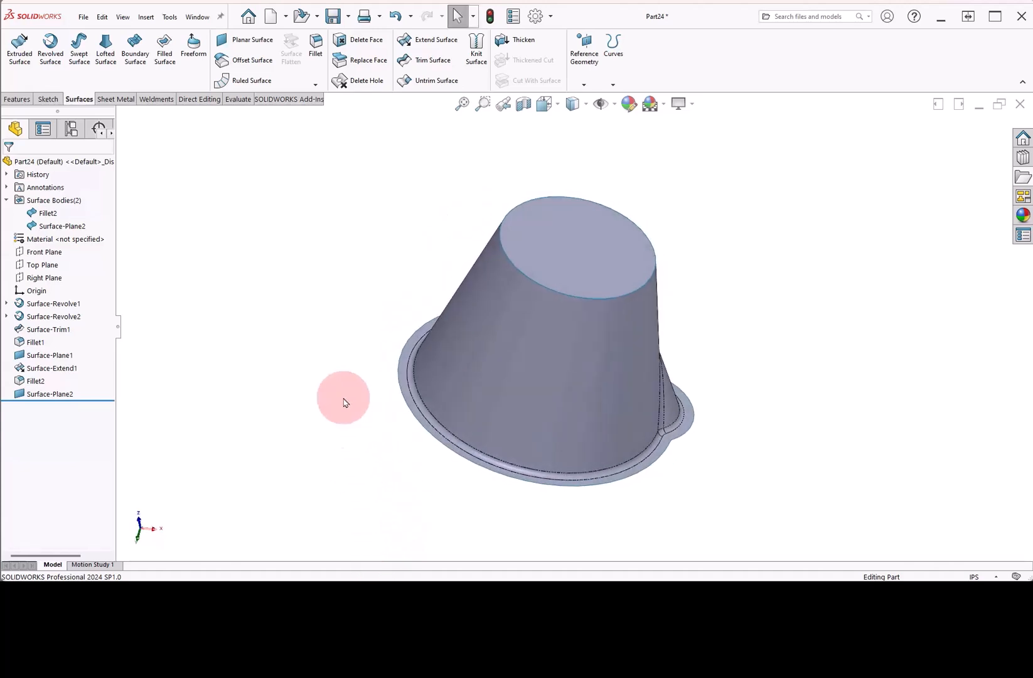
pyautogui.click(315, 55)
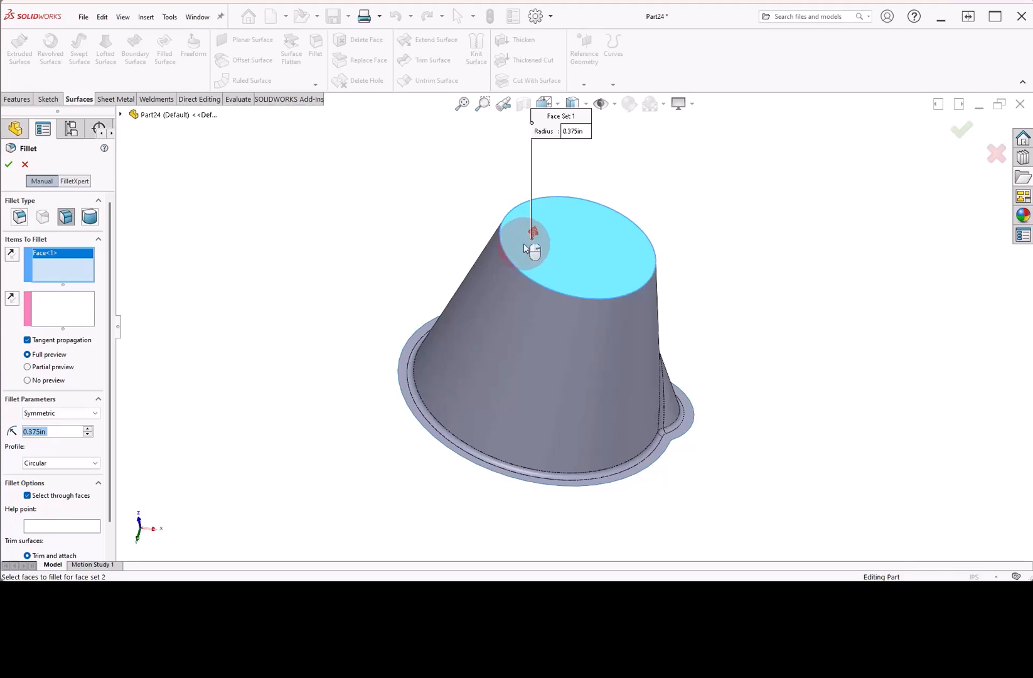
pyautogui.click(58, 314)
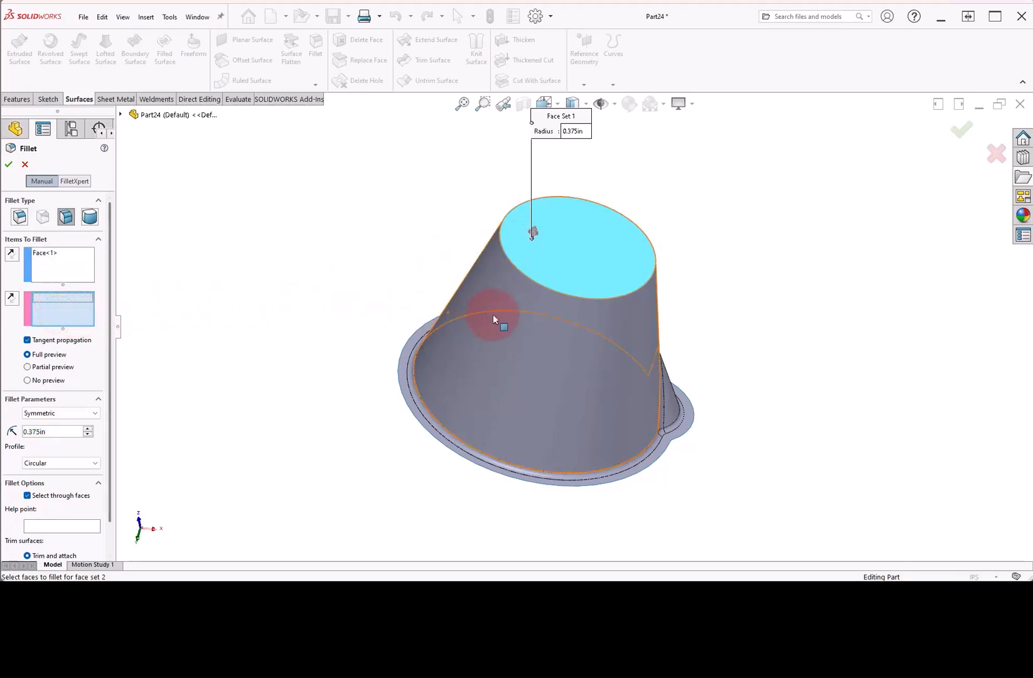
pyautogui.click(494, 320)
pyautogui.click(87, 430)
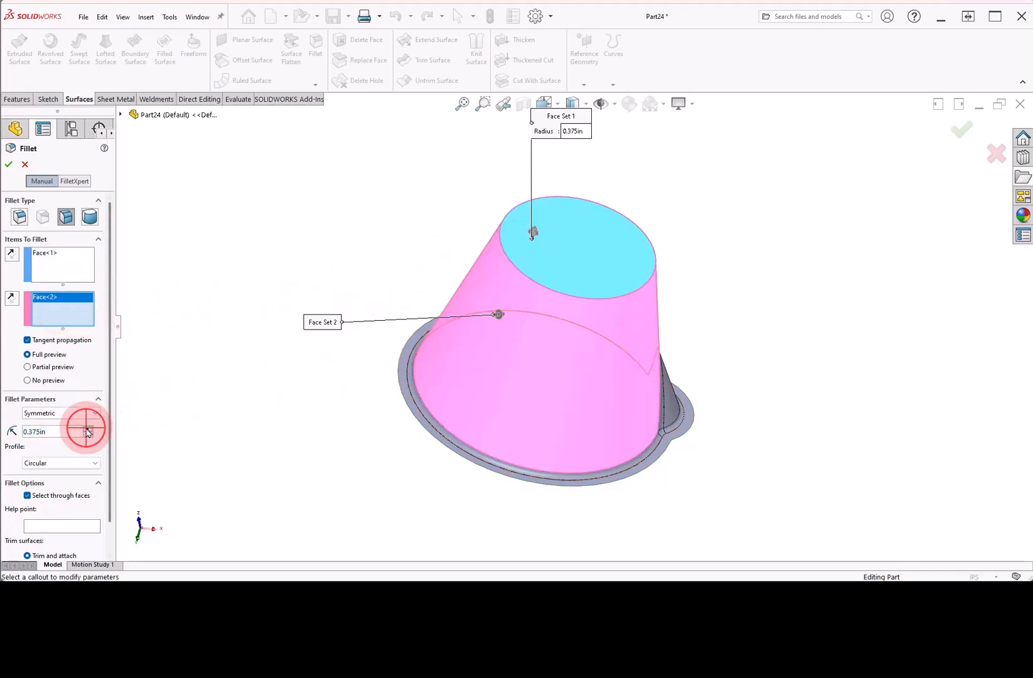
pyautogui.click(18, 301)
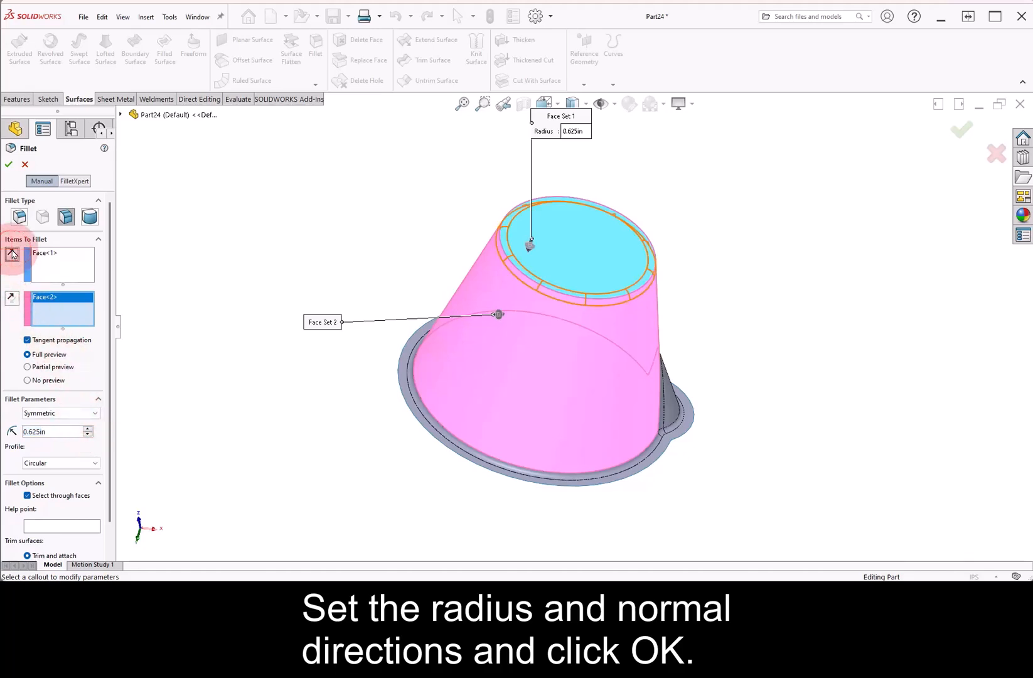
pyautogui.moveTo(261, 284); pyautogui.dragTo(319, 247, button='middle')
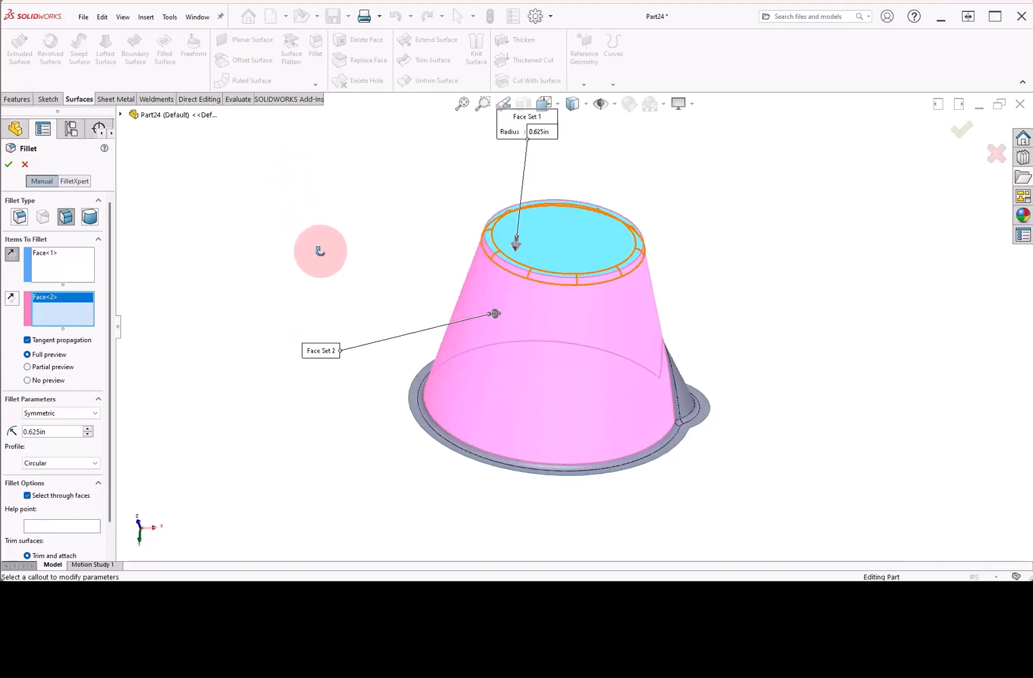
pyautogui.click(8, 164)
# Step: Thicken the filleted surface body by 0.125 in toward the container's inside only
pyautogui.moveTo(249, 311); pyautogui.dragTo(304, 265, button='middle')
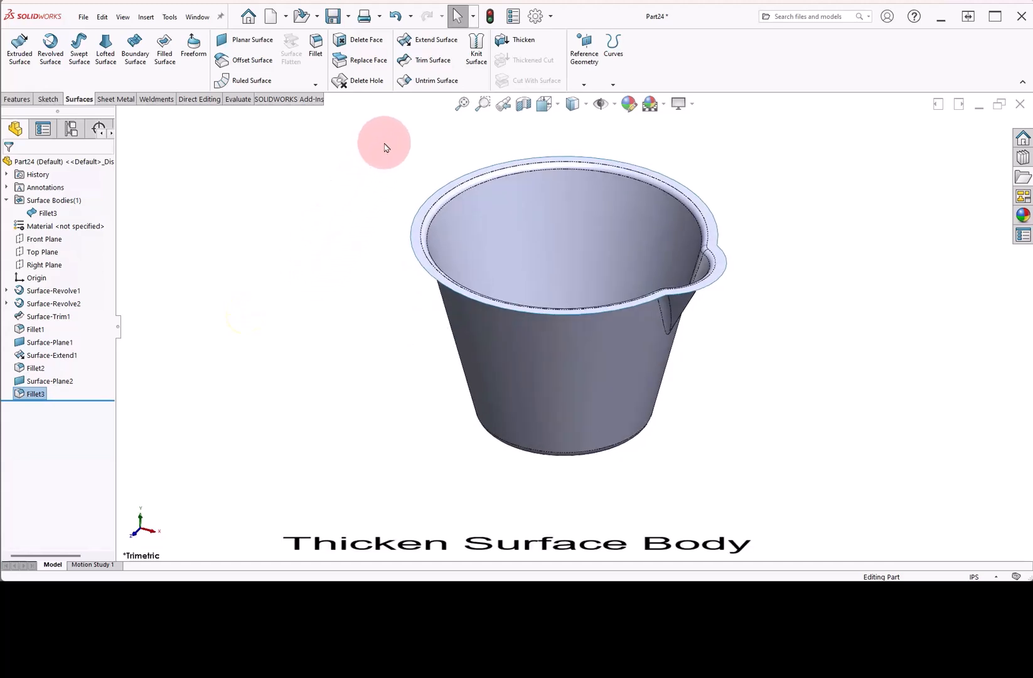
pyautogui.click(506, 42)
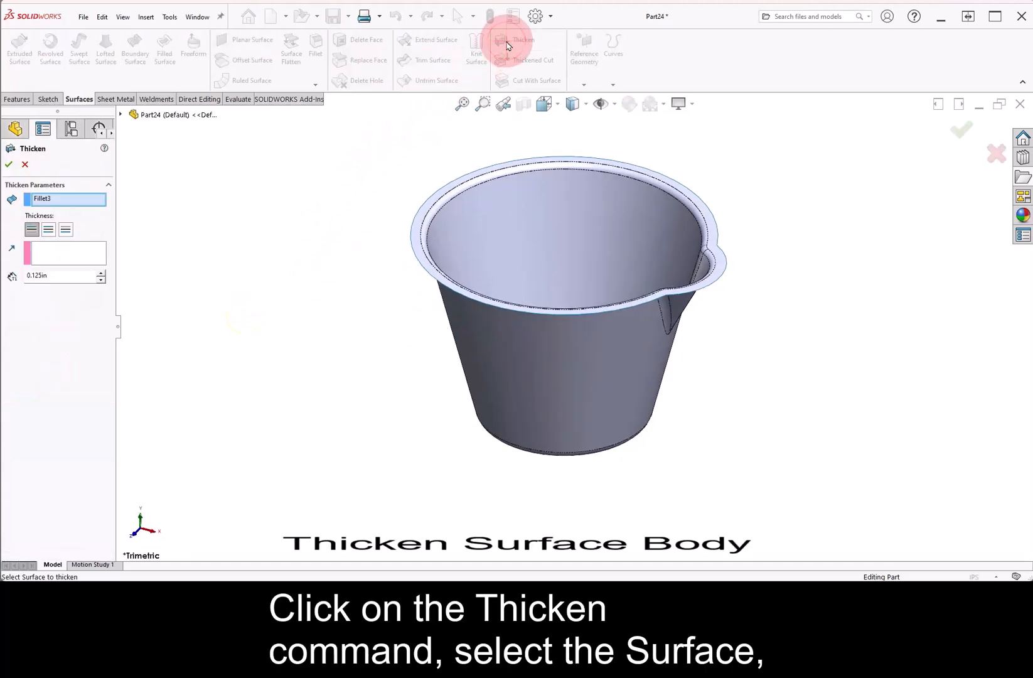
pyautogui.click(460, 241)
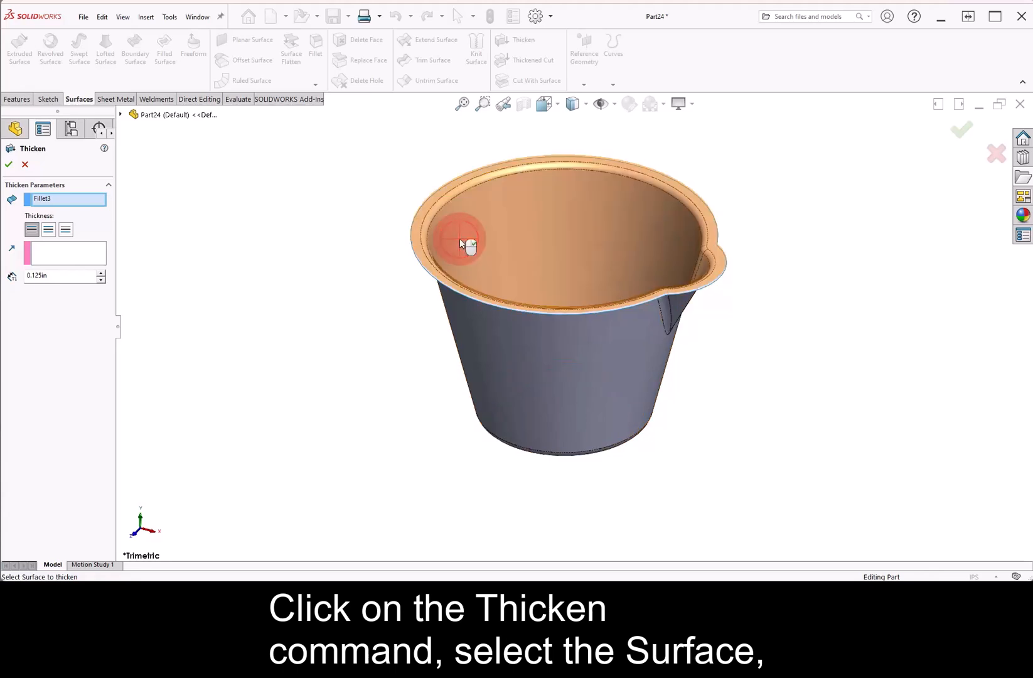
pyautogui.click(65, 230)
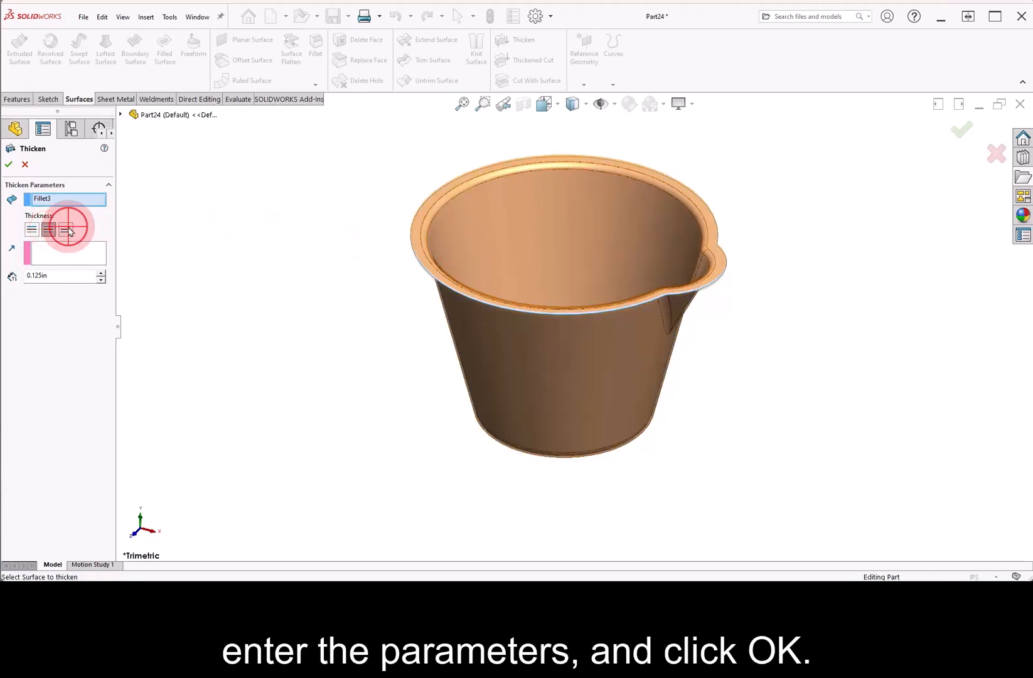
pyautogui.click(33, 230)
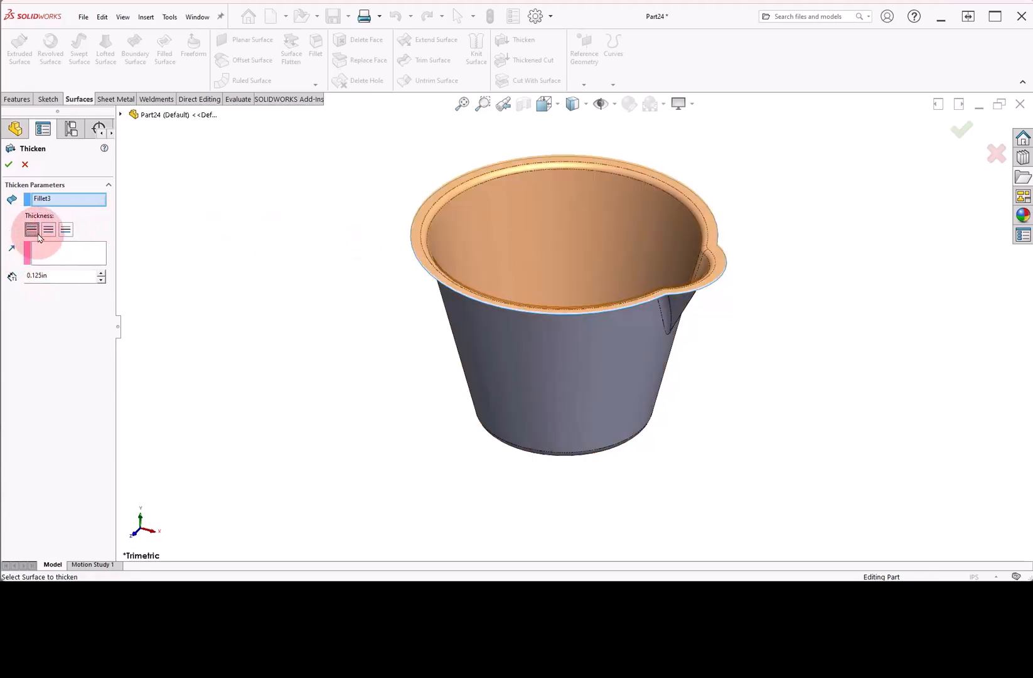
pyautogui.click(10, 165)
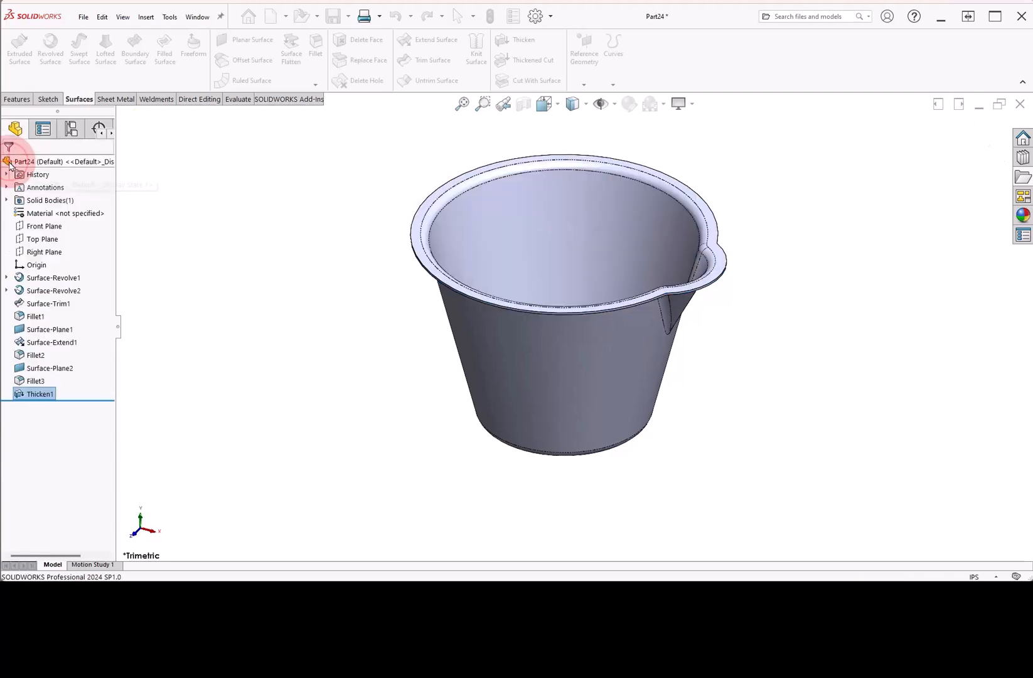
# Step: Examine the thickened container by highlighting its entry among the part's solid bodies, and clear the selection
pyautogui.click(7, 199)
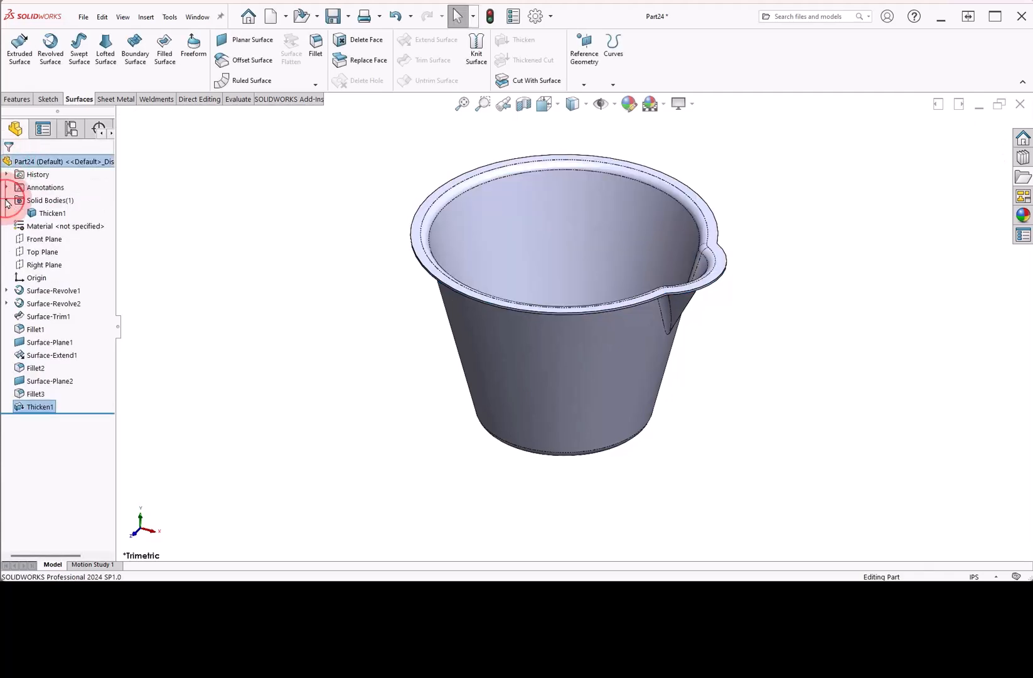
pyautogui.click(45, 214)
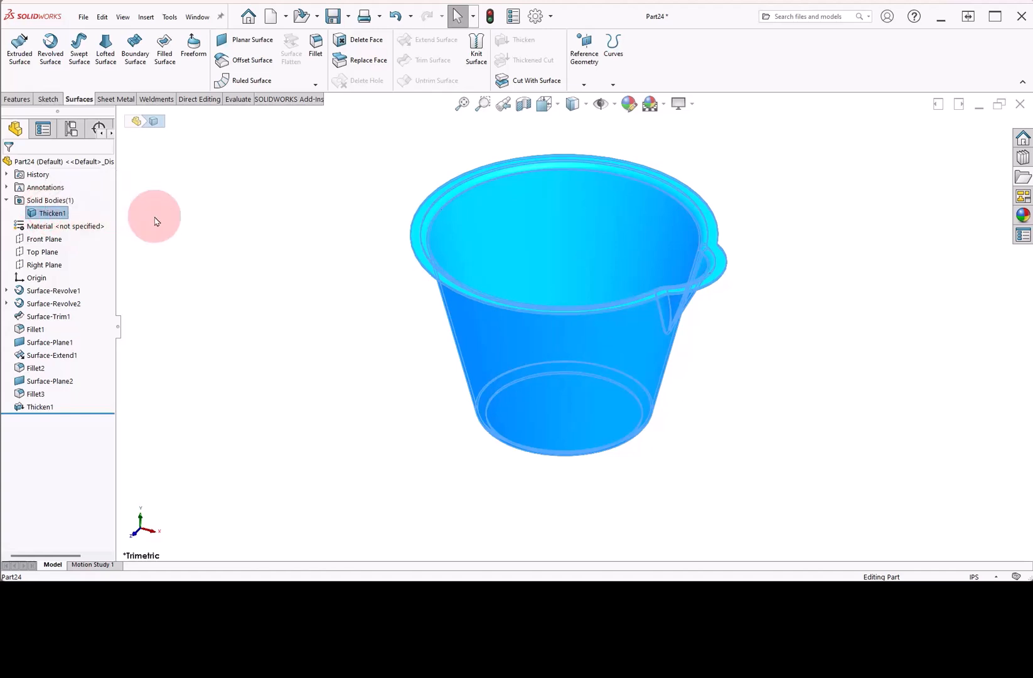
pyautogui.click(154, 216)
# Step: Sketch a circle of about 0.71 in radius on the Front Plane, centred above the origin just below the rim
pyautogui.moveTo(296, 272); pyautogui.dragTo(260, 236, button='right')
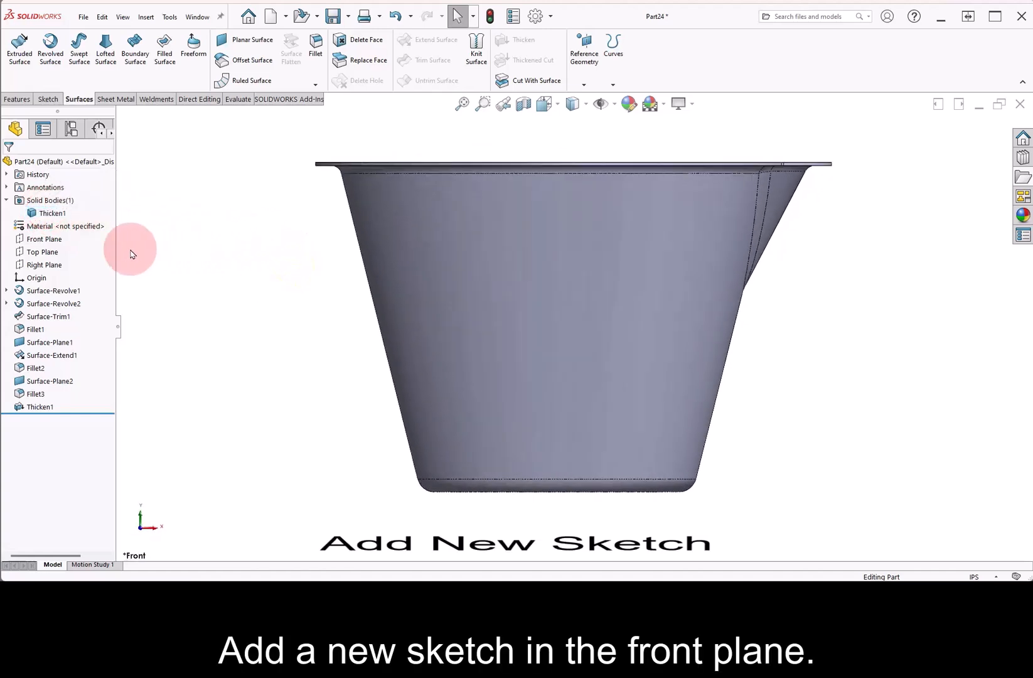
pyautogui.click(42, 239)
pyautogui.click(52, 223)
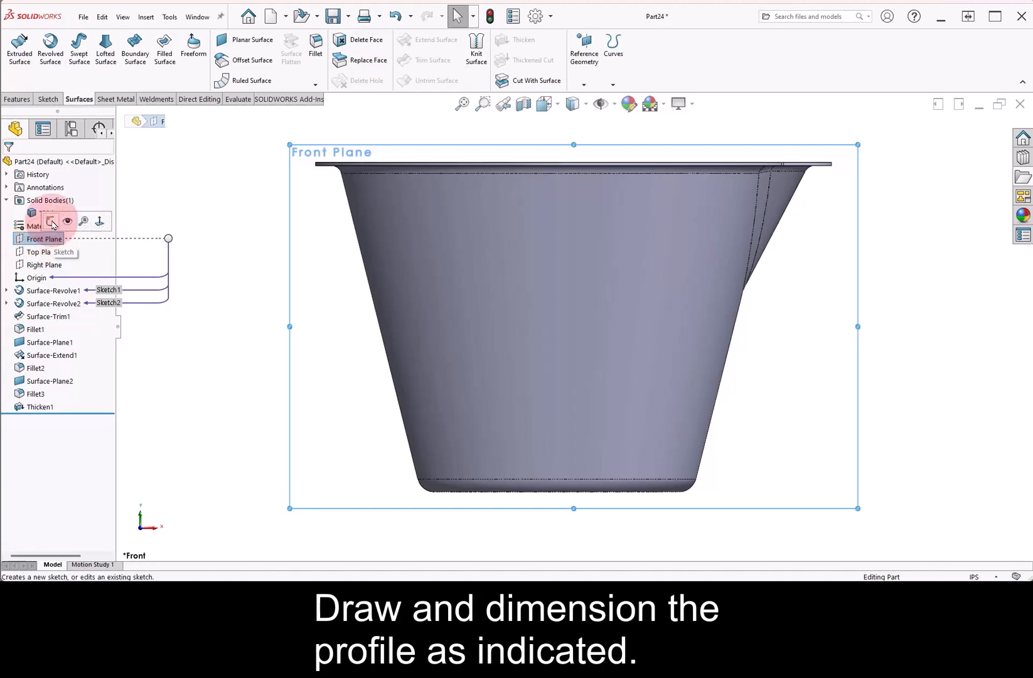
pyautogui.click(214, 242)
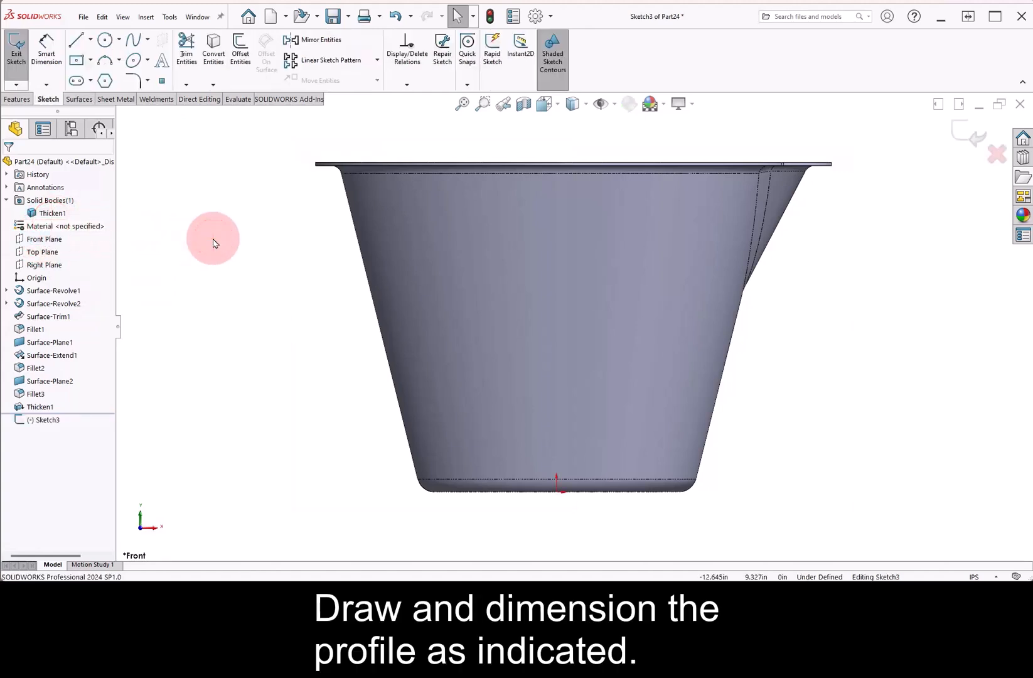
pyautogui.moveTo(213, 240); pyautogui.dragTo(248, 240, button='right')
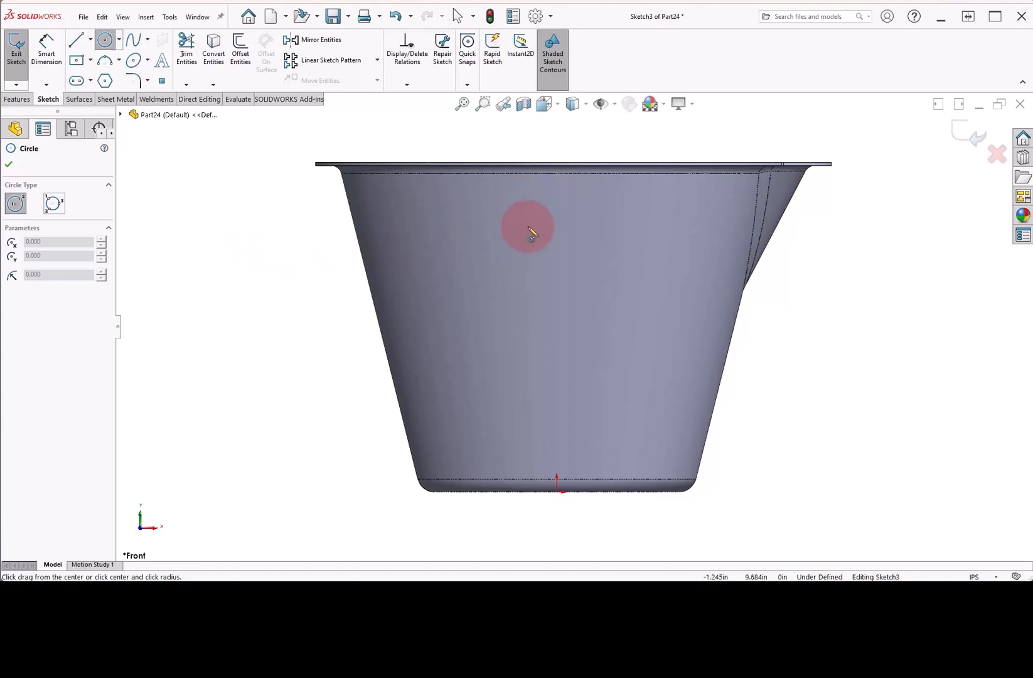
pyautogui.click(556, 208)
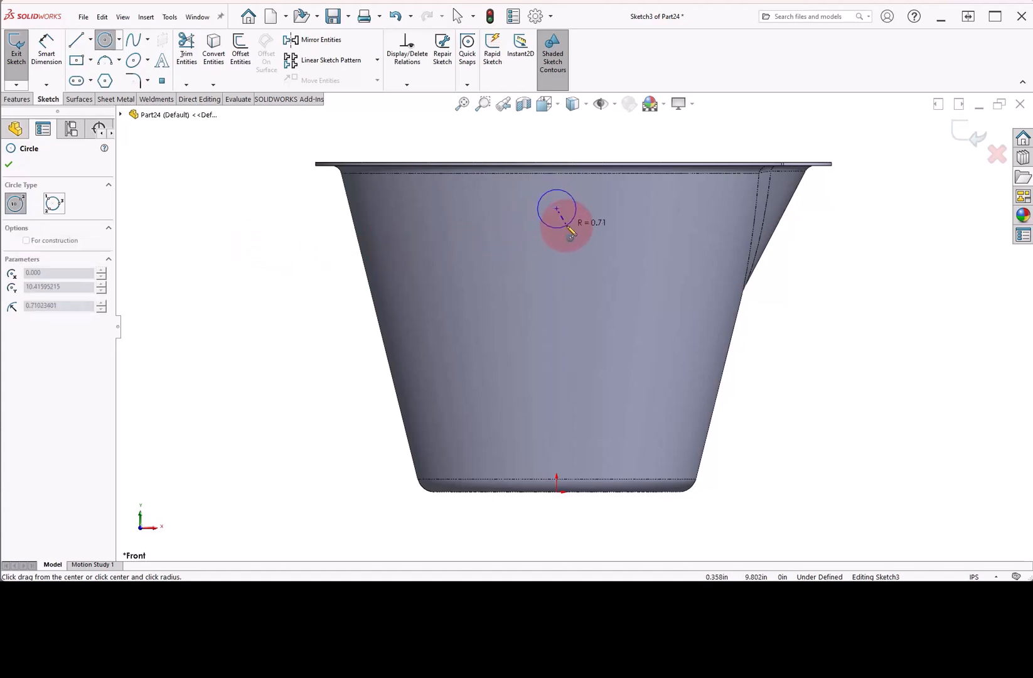
pyautogui.click(570, 233)
# Step: Dimension the sketched circle with a diameter of 1.375 in
pyautogui.moveTo(627, 284); pyautogui.dragTo(621, 230, button='right')
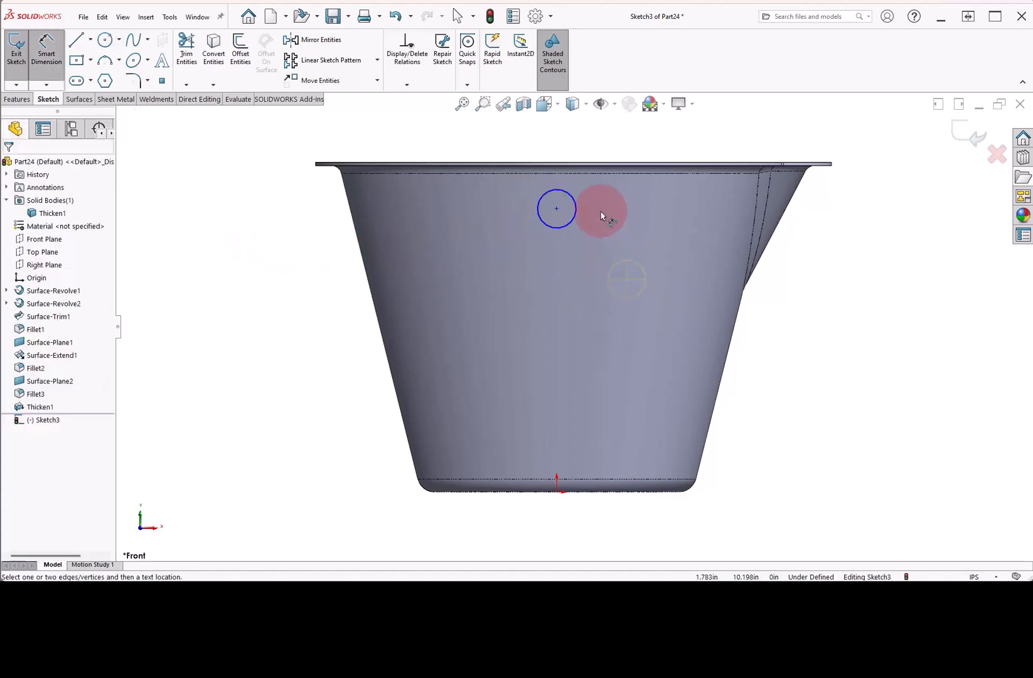
pyautogui.click(570, 195)
pyautogui.click(639, 145)
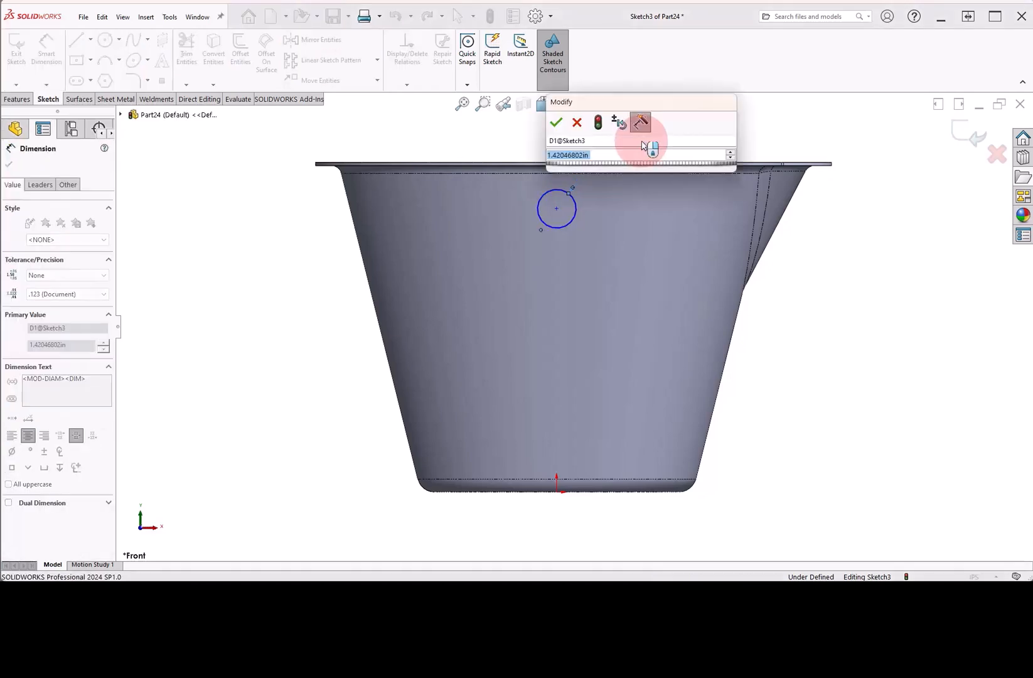
pyautogui.write('1.375')
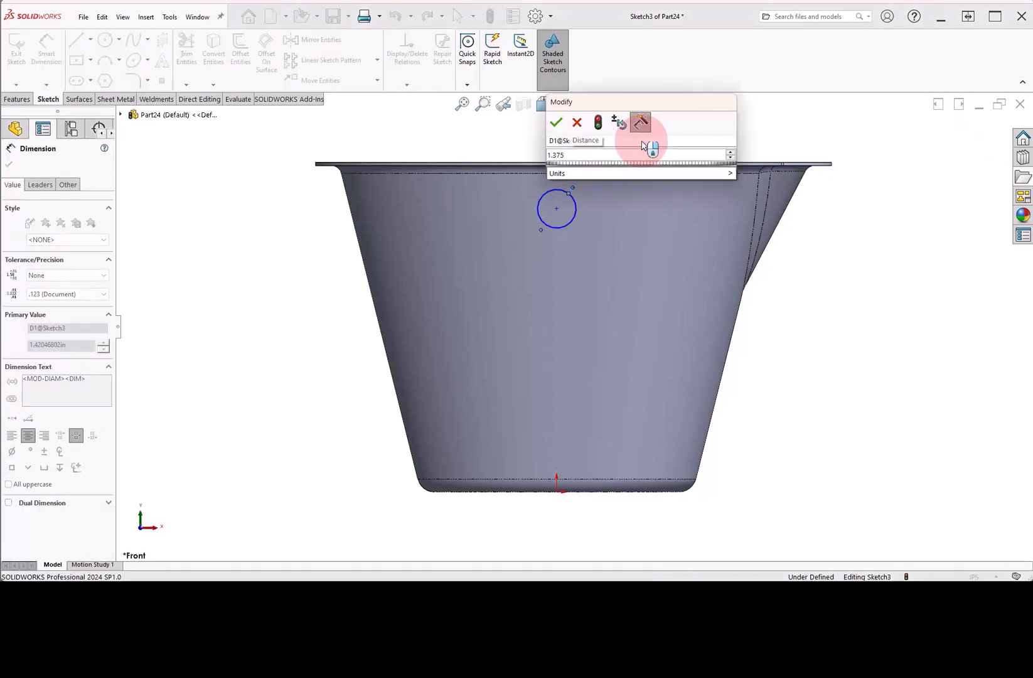
pyautogui.press('Return')
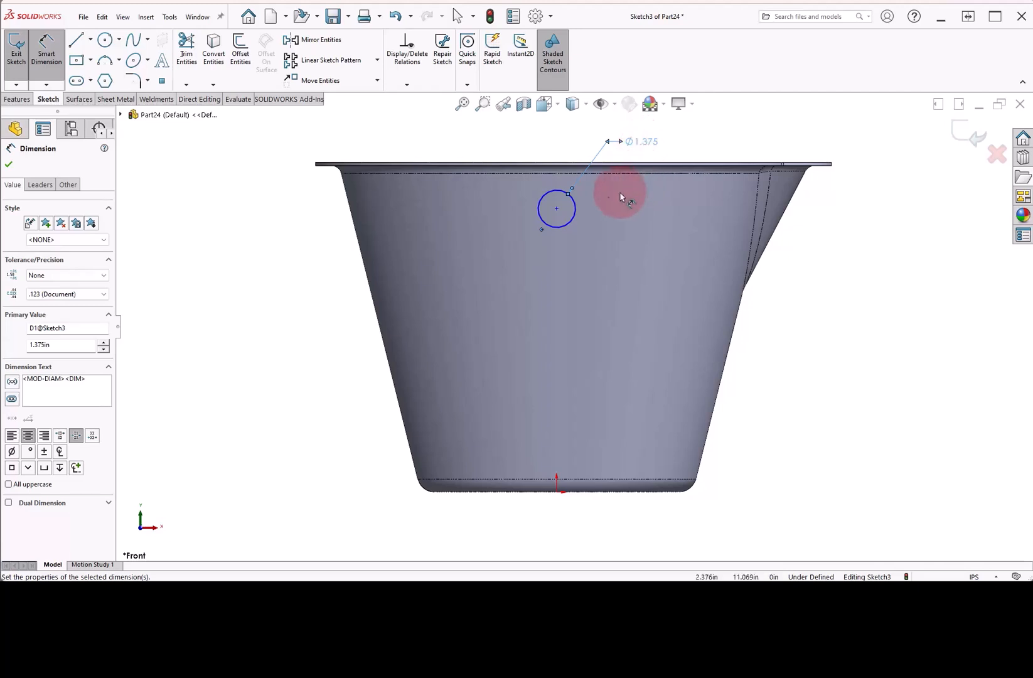
# Step: Dimension the circle's centre at a vertical distance of 10.75 in from the origin
pyautogui.click(570, 216)
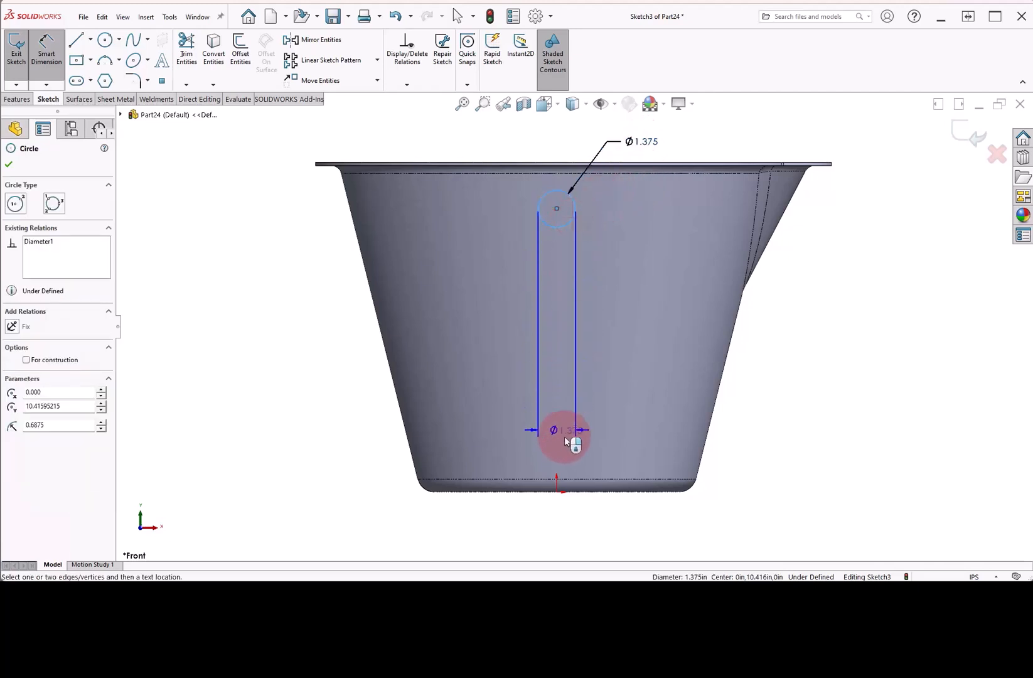
pyautogui.click(558, 494)
pyautogui.click(795, 350)
pyautogui.write('10.75')
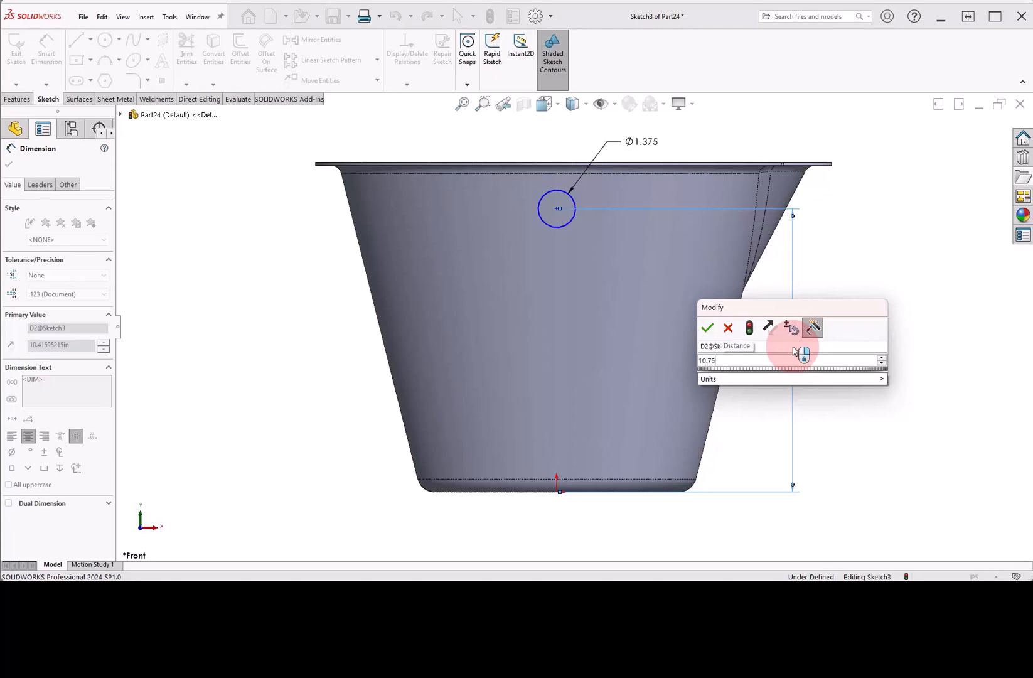
pyautogui.press('Return')
pyautogui.rightClick(849, 323)
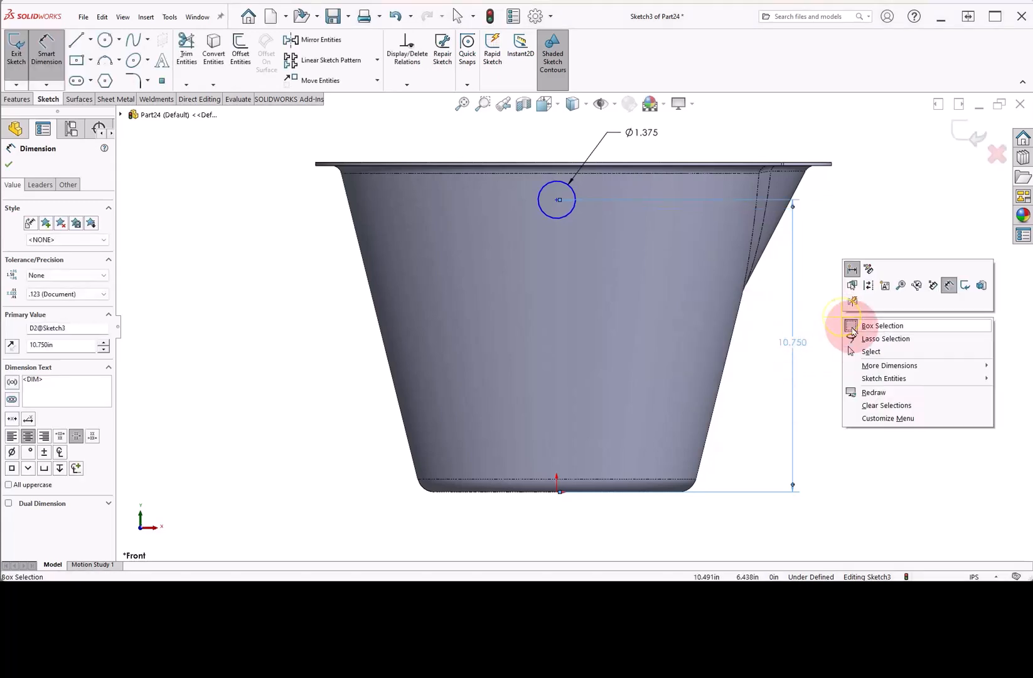
pyautogui.click(872, 352)
# Step: Add a Vertical relation between the circle's centre point and the origin
pyautogui.keyDown('ctrl'); pyautogui.click(557, 201); pyautogui.keyUp('ctrl')
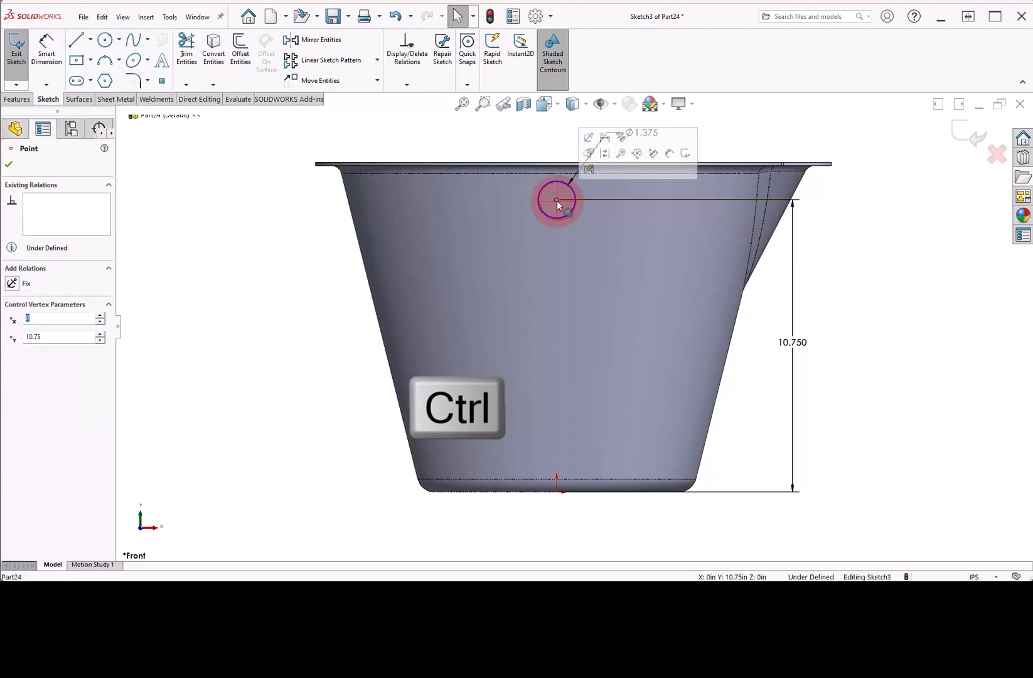
pyautogui.keyDown('ctrl'); pyautogui.click(558, 493); pyautogui.keyUp('ctrl')
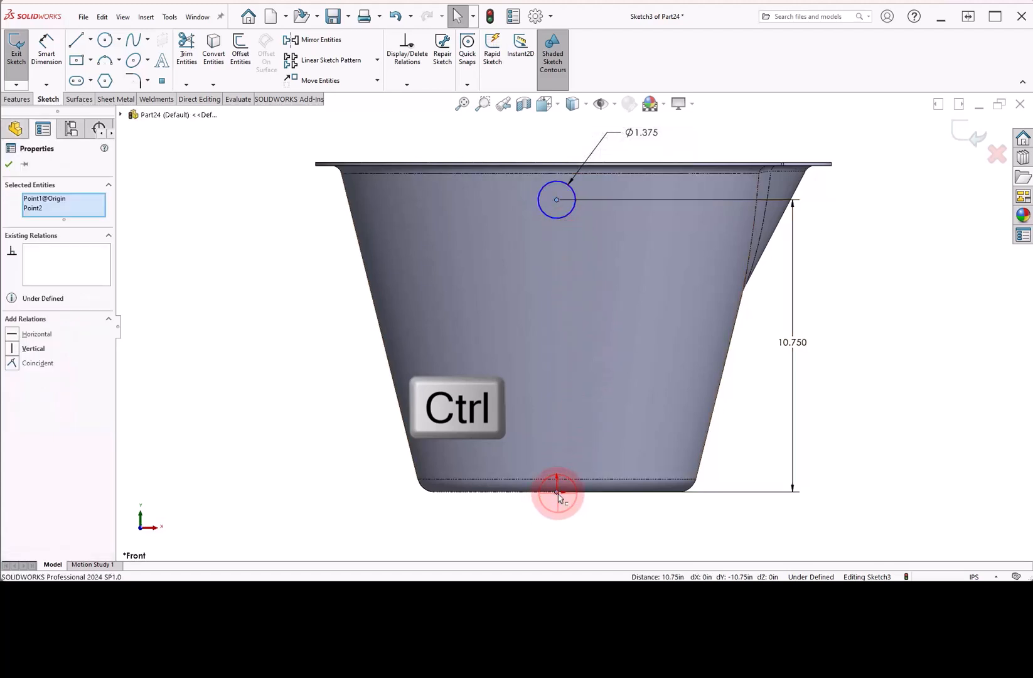
pyautogui.click(605, 430)
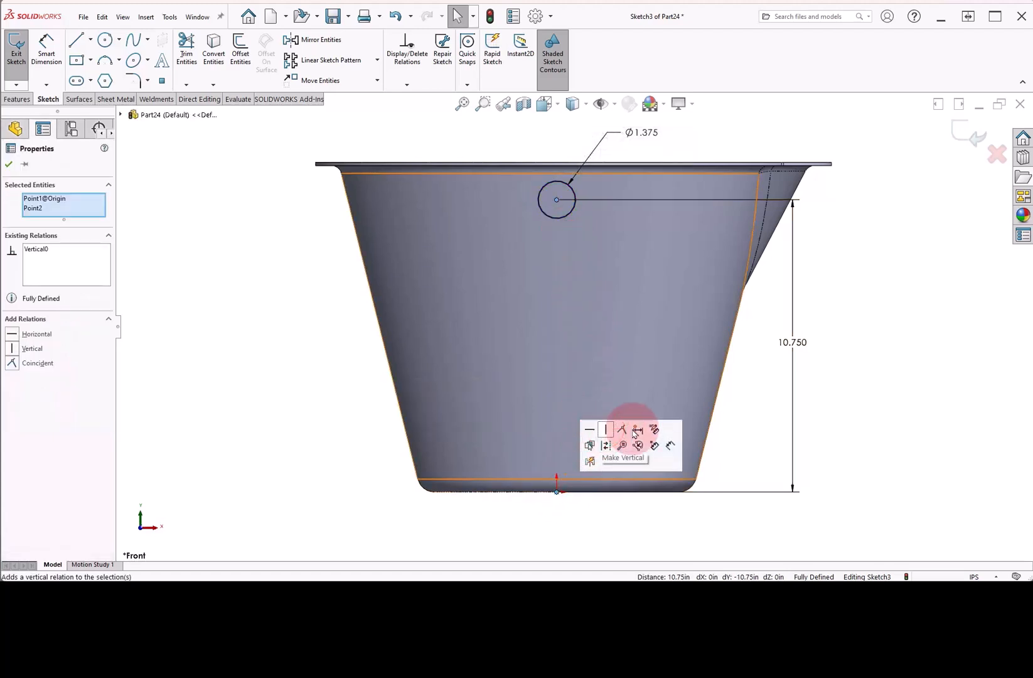
pyautogui.click(740, 431)
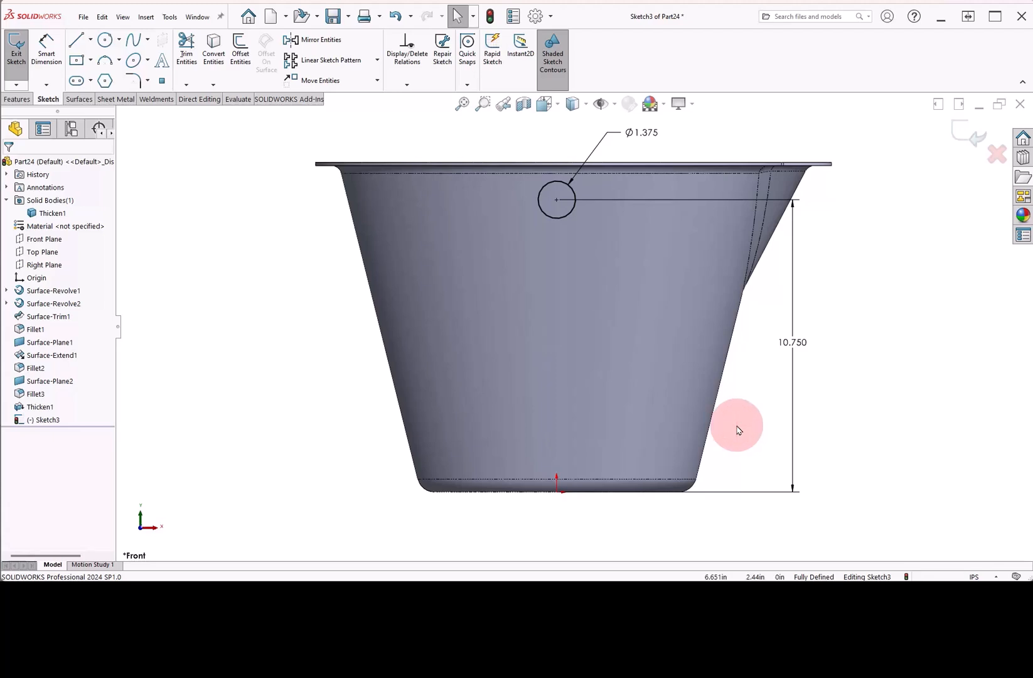
# Step: Start a boss extrusion of the 1.375 in circle, beginning at an 8.25 in offset from the sketch plane
pyautogui.click(13, 101)
pyautogui.click(25, 74)
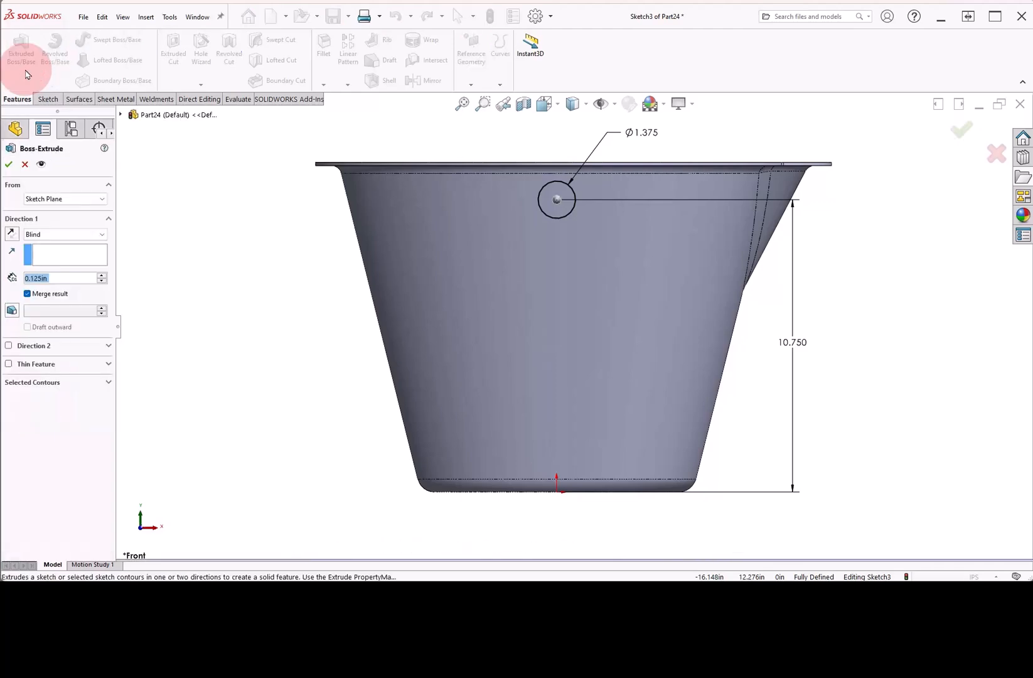
pyautogui.moveTo(197, 254); pyautogui.dragTo(239, 226, button='right')
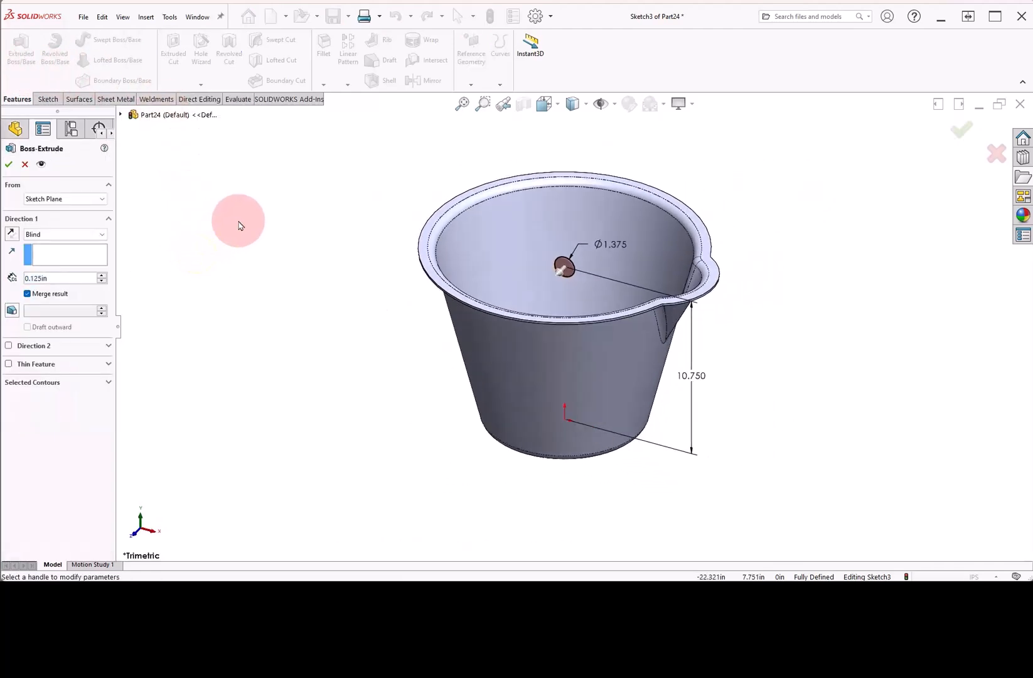
pyautogui.click(103, 200)
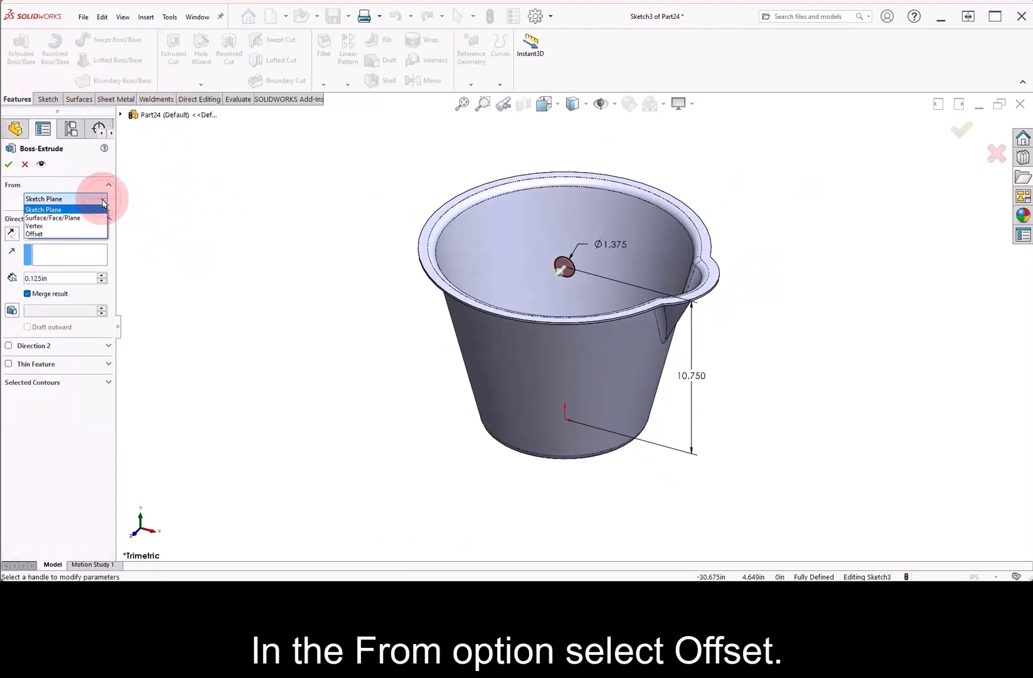
pyautogui.click(93, 229)
pyautogui.moveTo(93, 217); pyautogui.dragTo(16, 229)
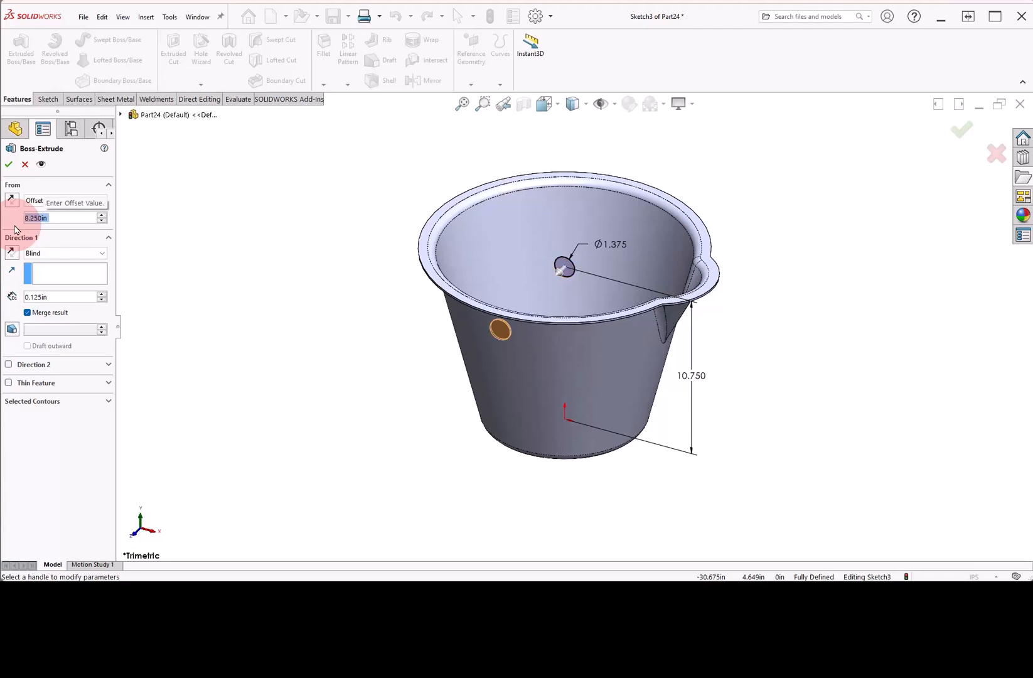
# Step: Complete the boss extrusion in the reversed direction, Up To Next, with Merge result off to make a separate body
pyautogui.moveTo(351, 383); pyautogui.dragTo(299, 365, button='middle')
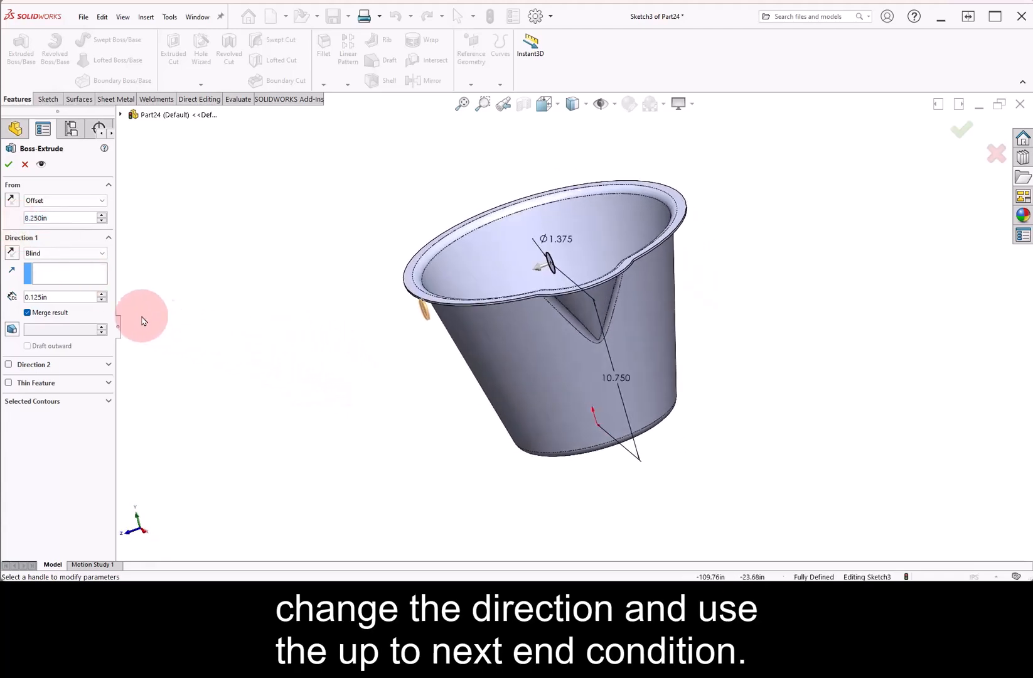
pyautogui.click(46, 253)
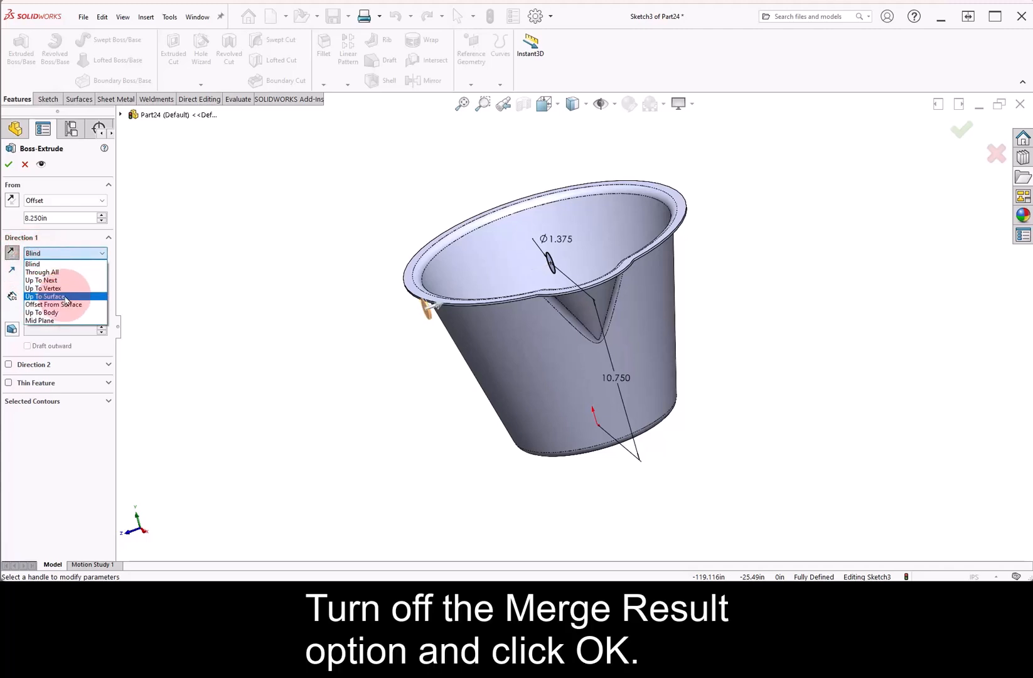
pyautogui.click(44, 280)
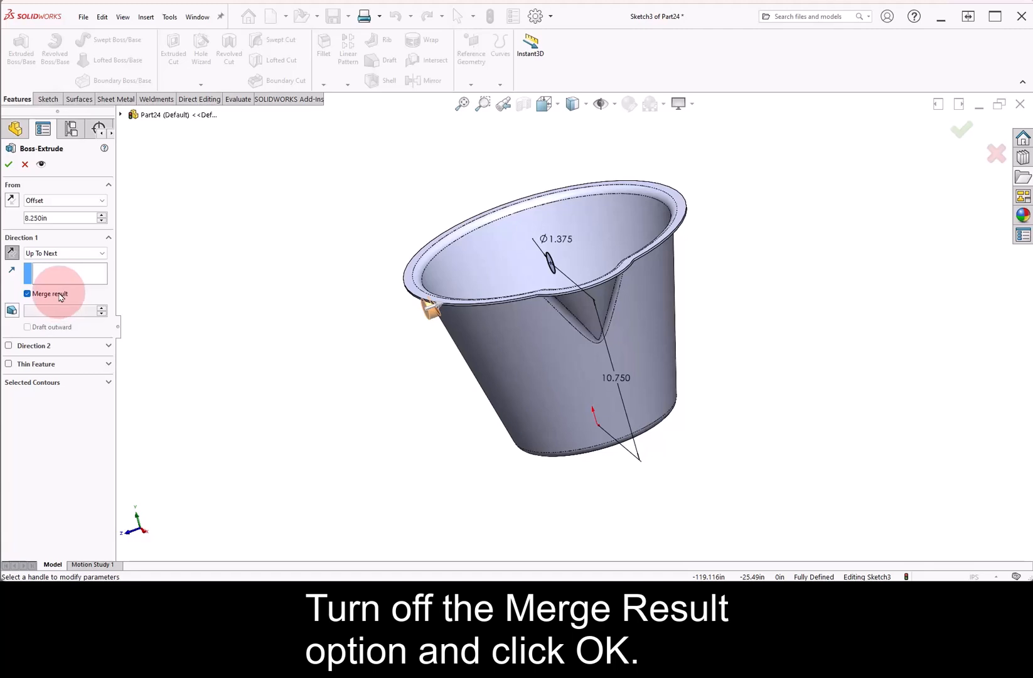
pyautogui.moveTo(341, 311); pyautogui.dragTo(401, 311, button='middle')
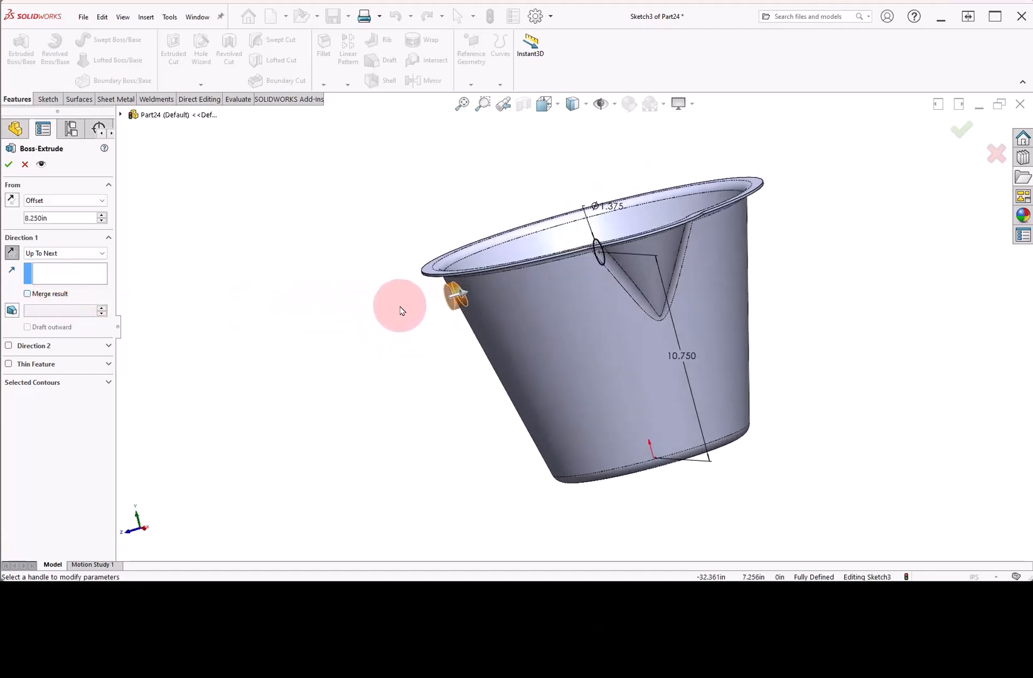
pyautogui.click(9, 164)
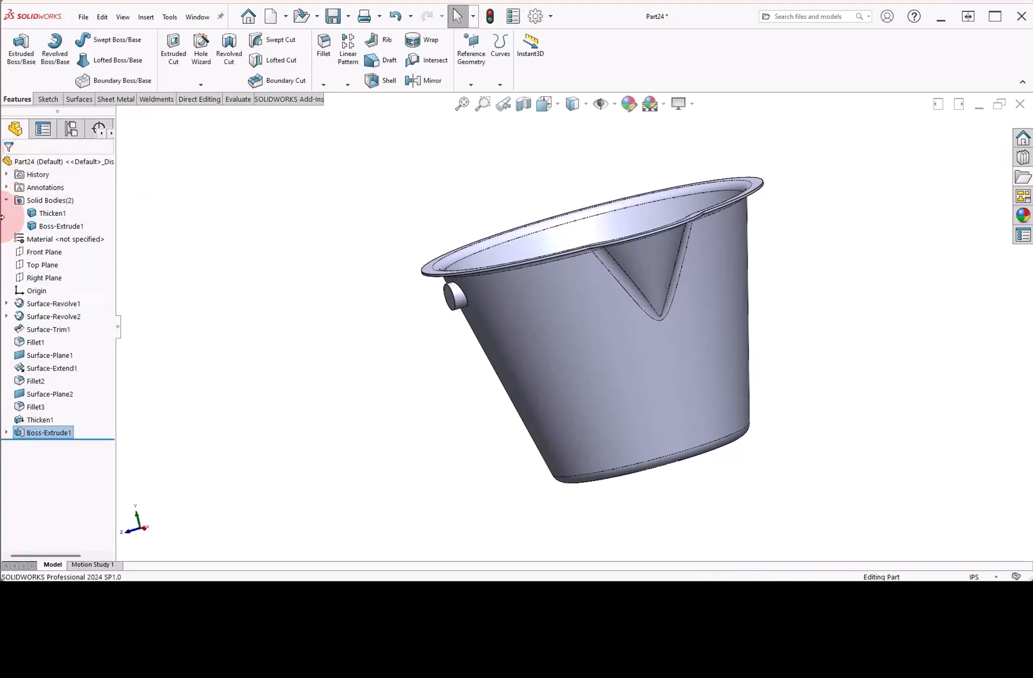
pyautogui.moveTo(342, 269); pyautogui.dragTo(362, 258, button='middle')
pyautogui.click(63, 215)
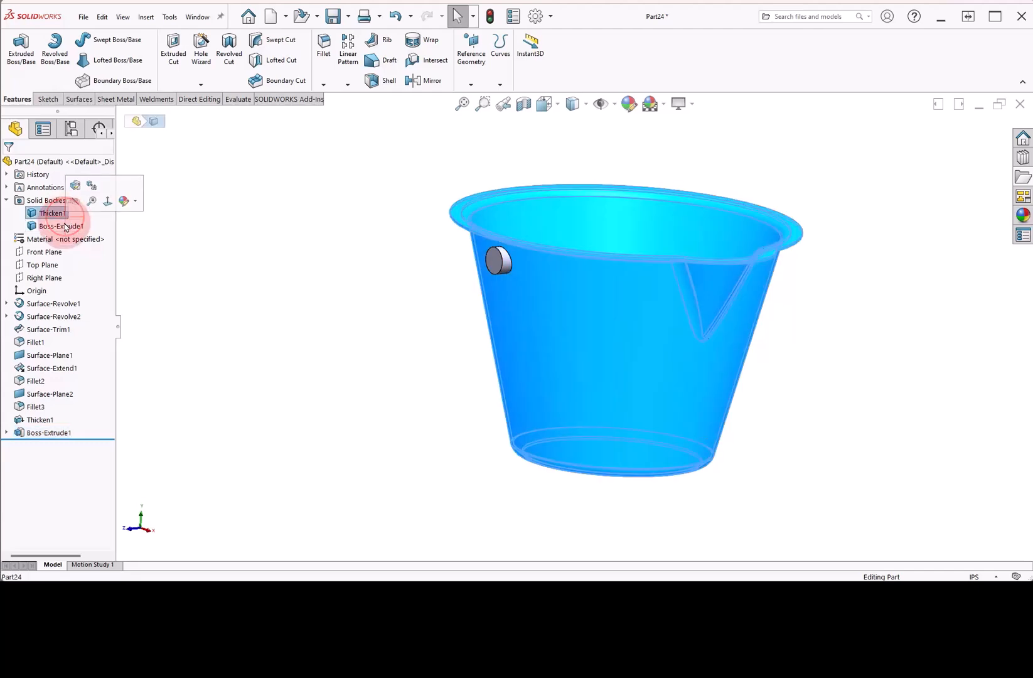
pyautogui.click(64, 228)
pyautogui.click(291, 272)
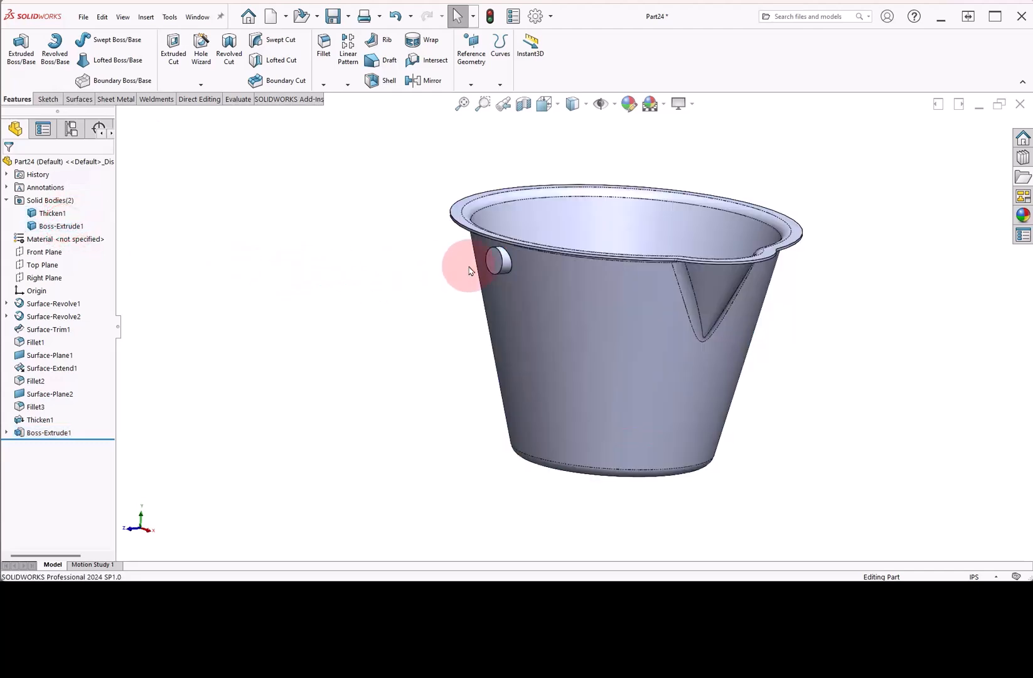
# Step: Sketch a circle of about 0.42 in radius on the boss's outer face, concentric with the boss
pyautogui.scroll(-5, 487, 268)
pyautogui.scroll(-2, 486, 268)
pyautogui.click(635, 300)
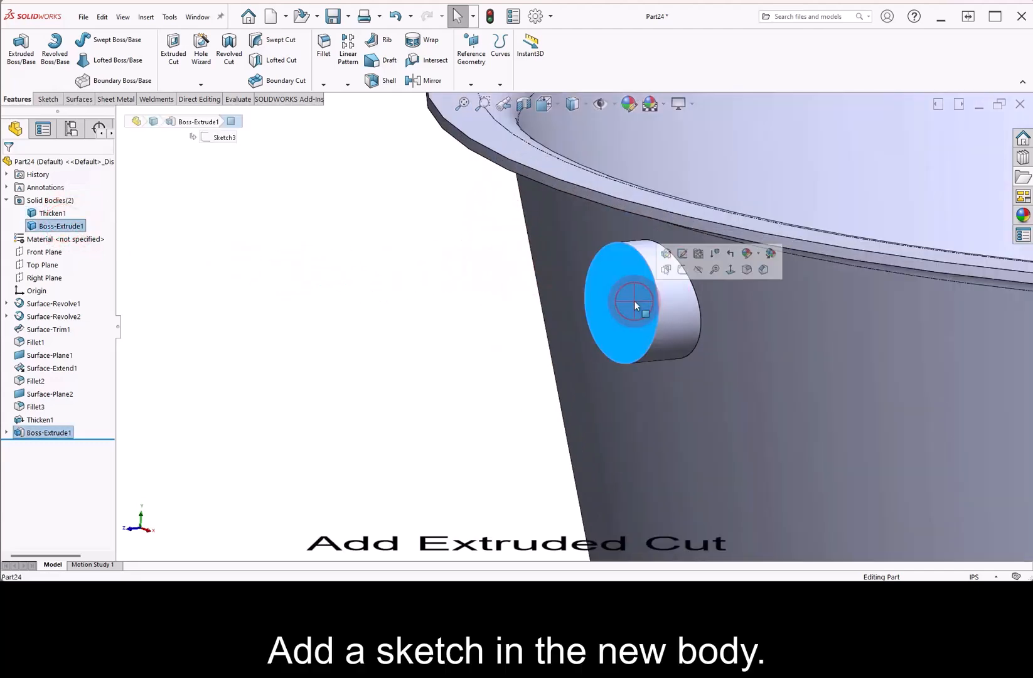
pyautogui.click(684, 271)
pyautogui.moveTo(729, 267); pyautogui.dragTo(787, 271, button='right')
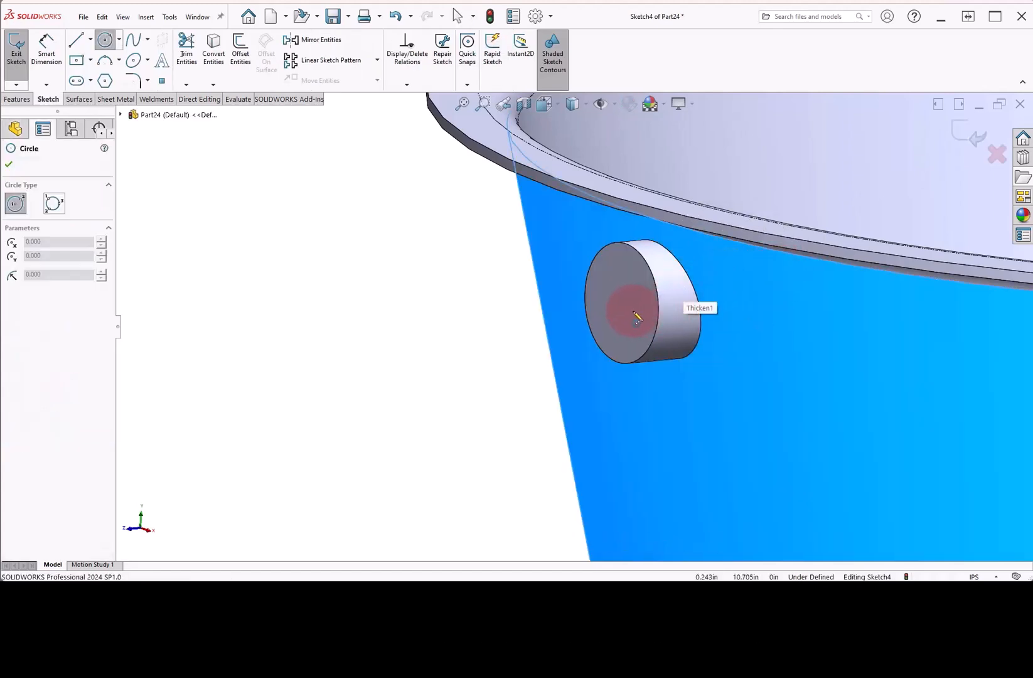
pyautogui.click(621, 303)
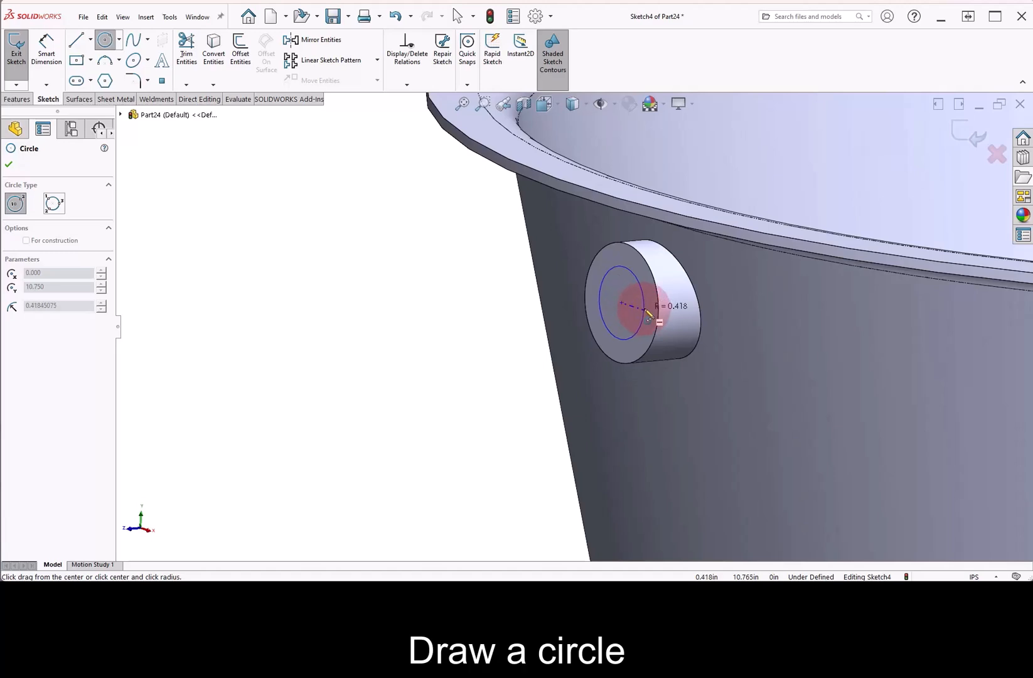
pyautogui.click(644, 309)
# Step: Dimension the circle on the boss face with a diameter of 0.625 in
pyautogui.moveTo(718, 299); pyautogui.dragTo(653, 289, button='right')
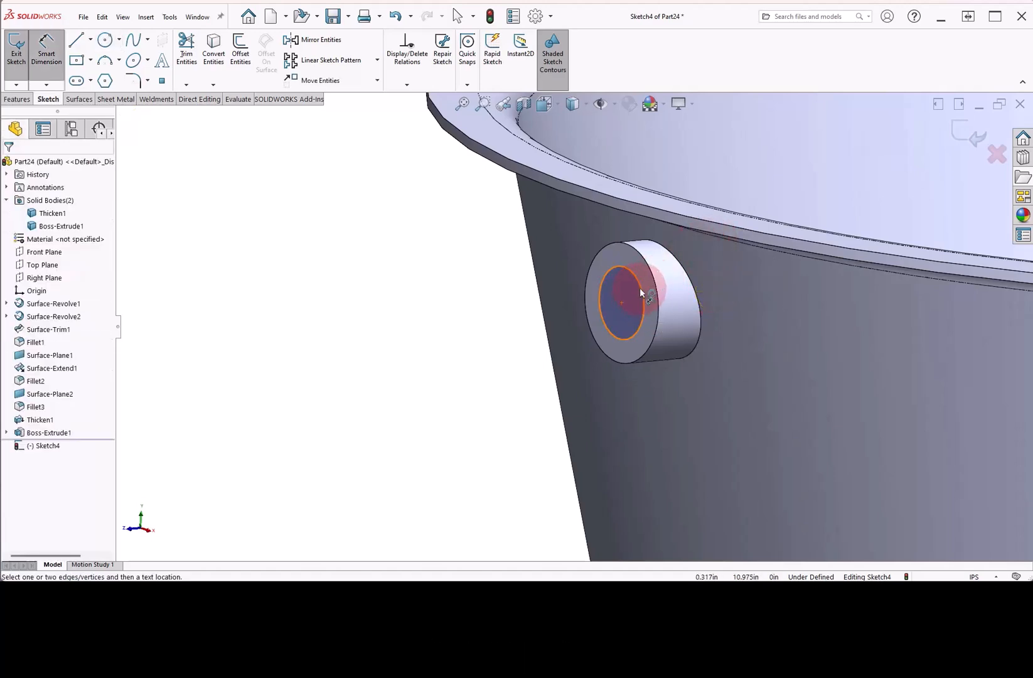
pyautogui.click(641, 293)
pyautogui.click(719, 262)
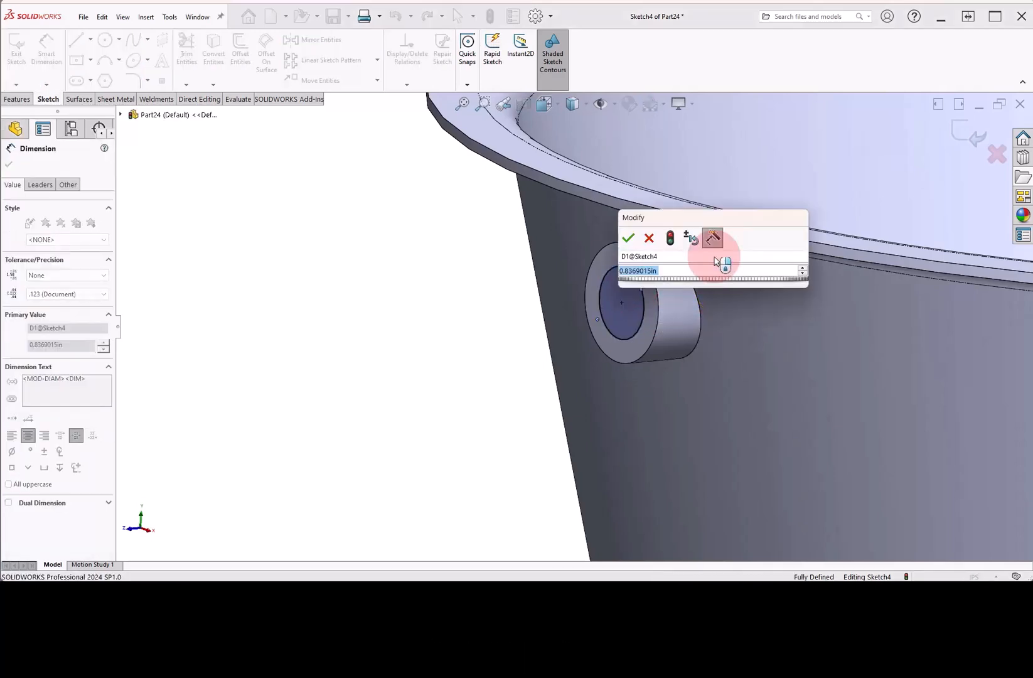
pyautogui.write('0.625')
pyautogui.press('Return')
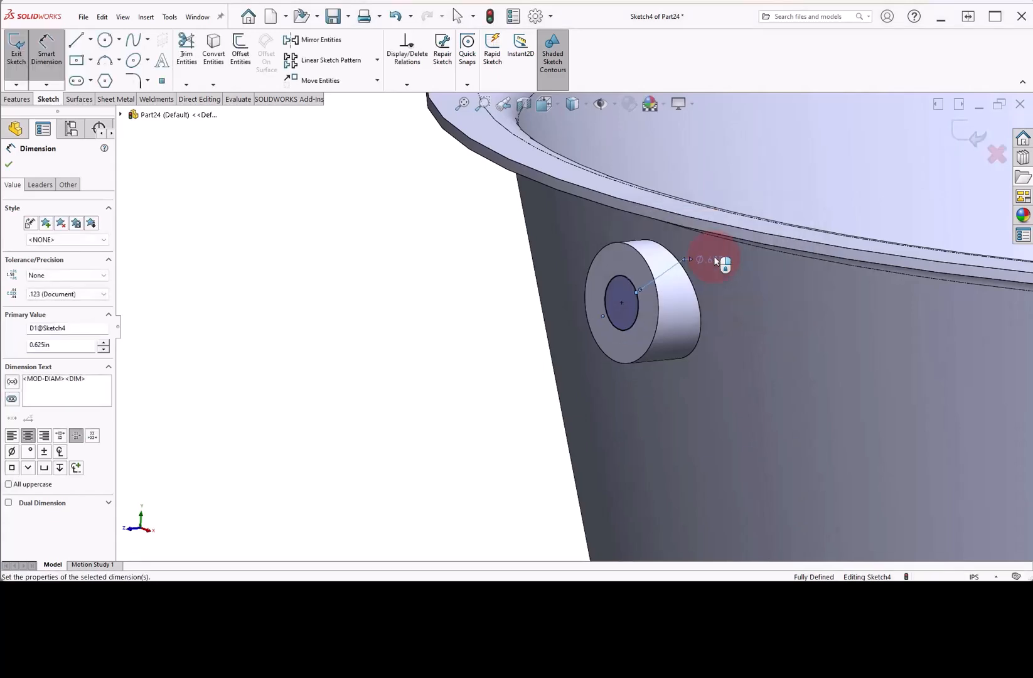
# Step: Cut the 0.625 in circle Through All, with auto-select off and the feature scope limited to the boss body
pyautogui.click(17, 99)
pyautogui.click(175, 50)
pyautogui.click(103, 234)
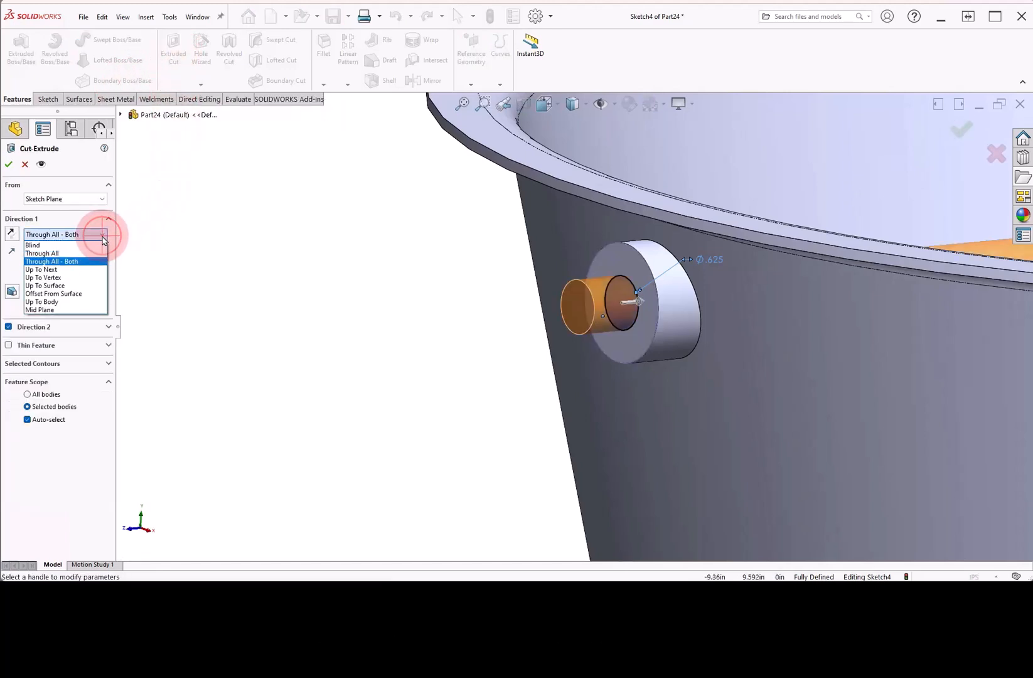
pyautogui.click(98, 254)
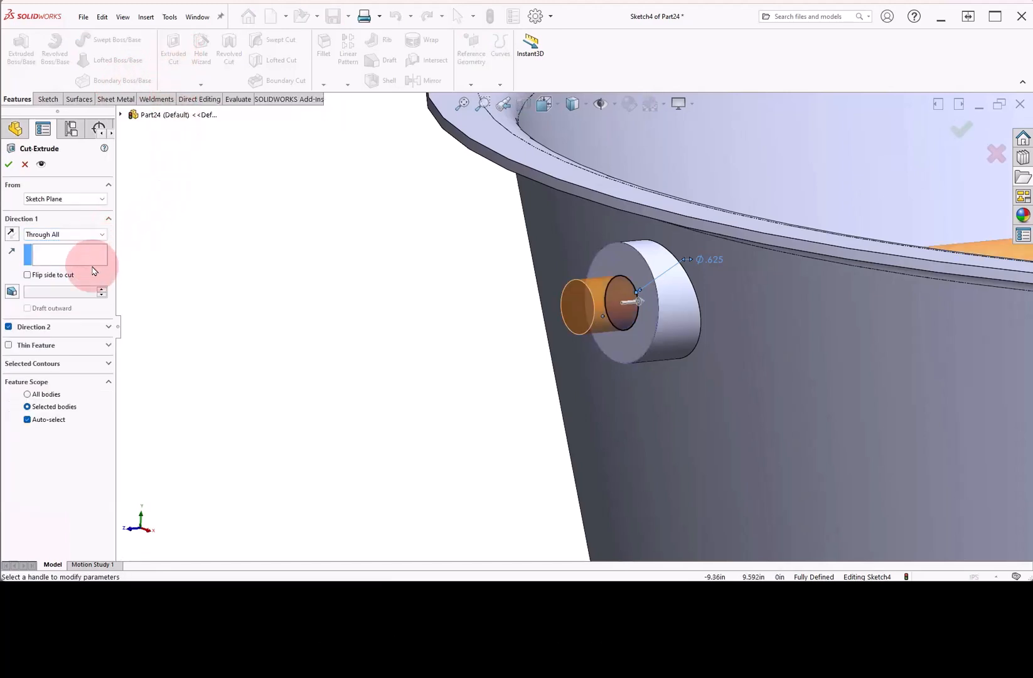
pyautogui.click(49, 419)
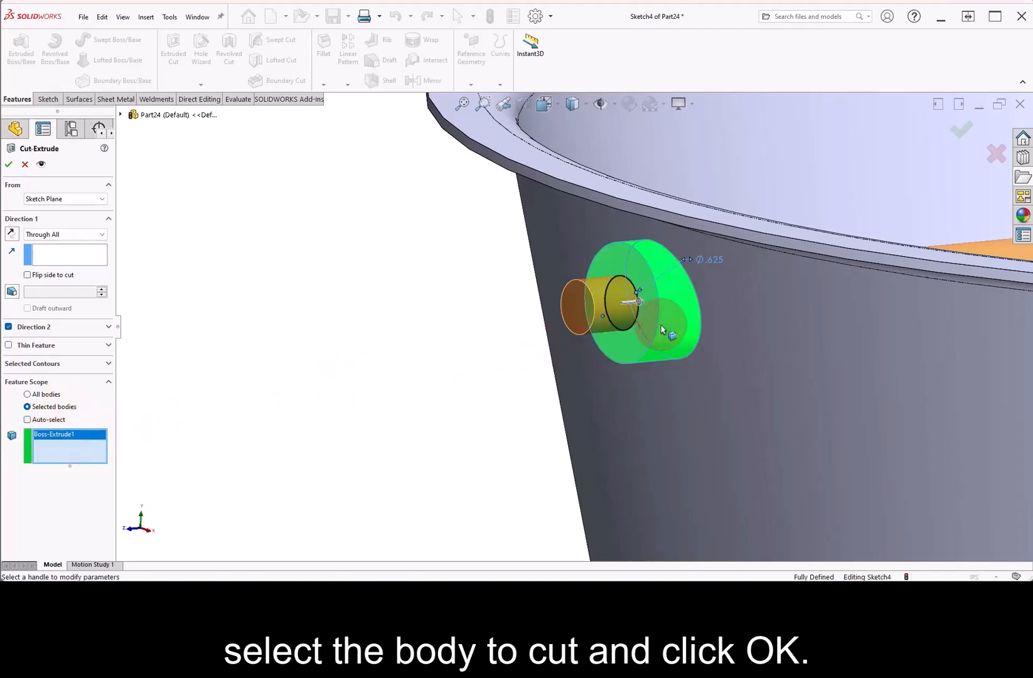
pyautogui.click(8, 167)
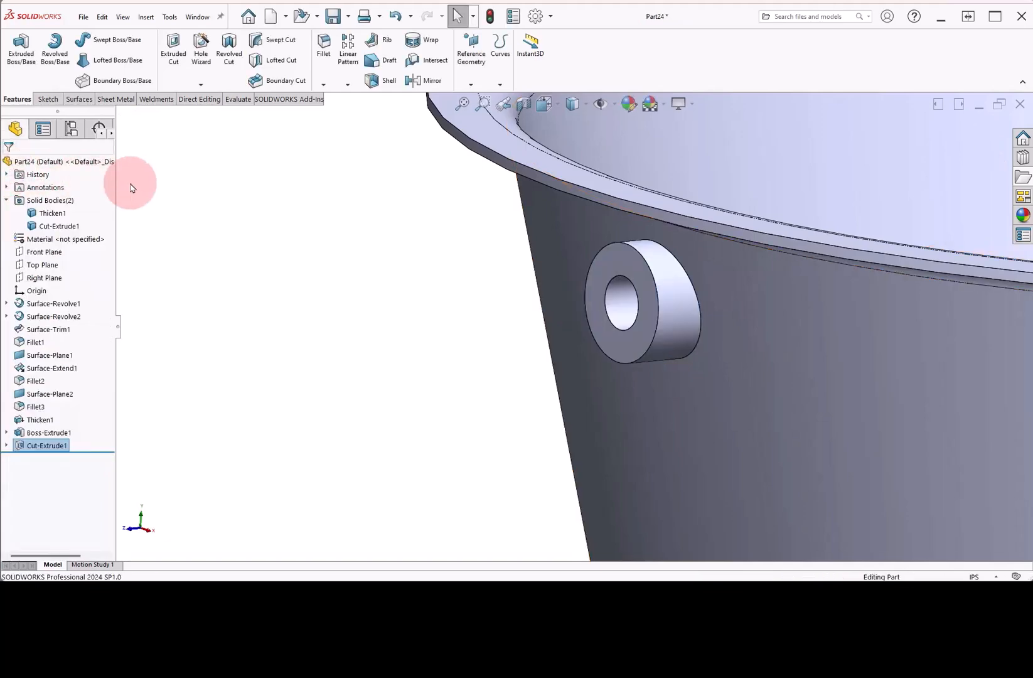
# Step: Mirror the drilled boss body about the Front Plane, using it as the body to mirror
pyautogui.moveTo(285, 233); pyautogui.dragTo(334, 203, button='right')
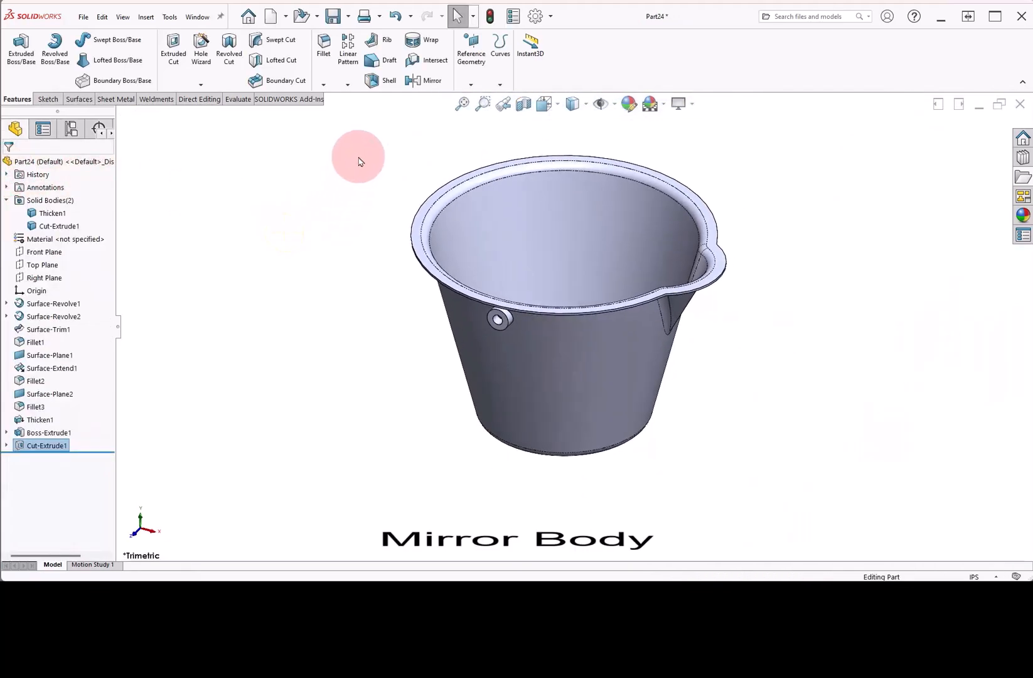
pyautogui.click(409, 86)
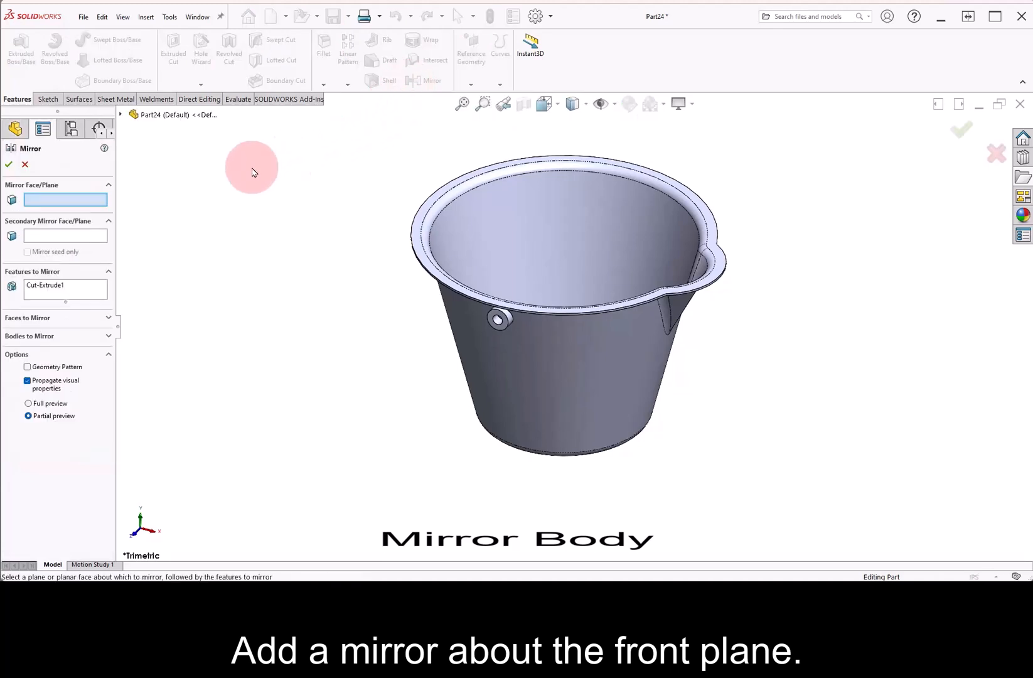
pyautogui.click(122, 115)
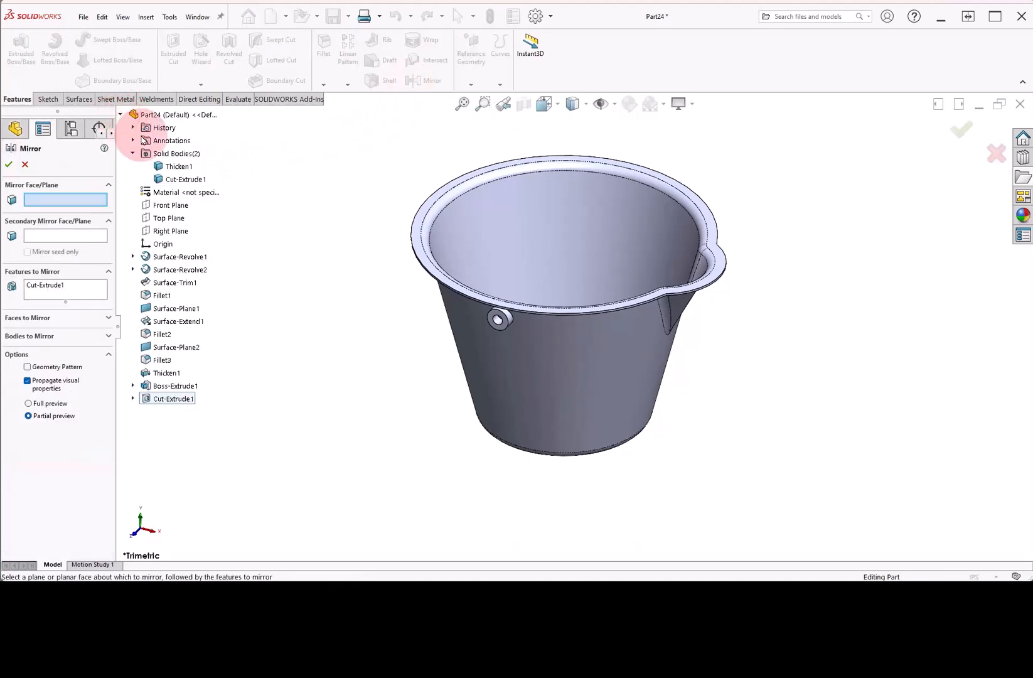
pyautogui.click(170, 206)
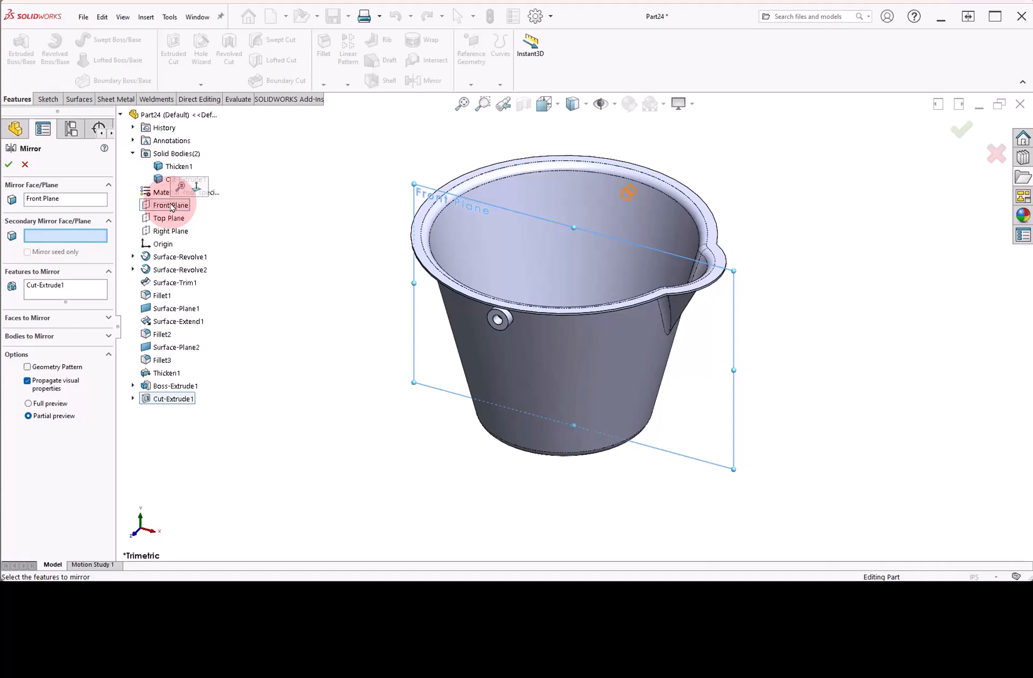
pyautogui.click(109, 273)
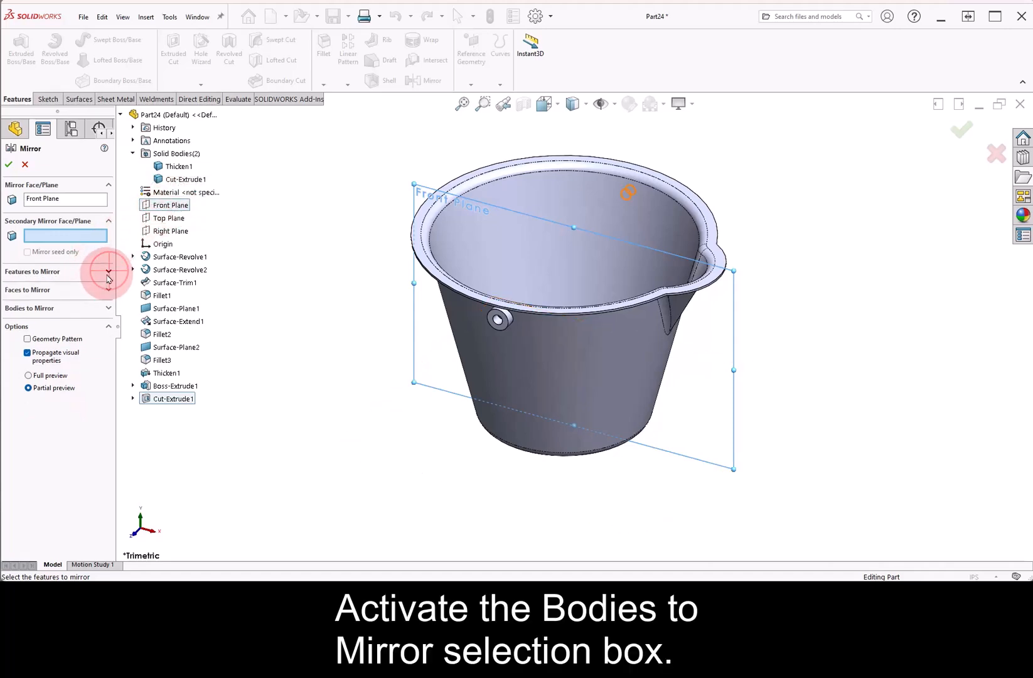
pyautogui.click(109, 309)
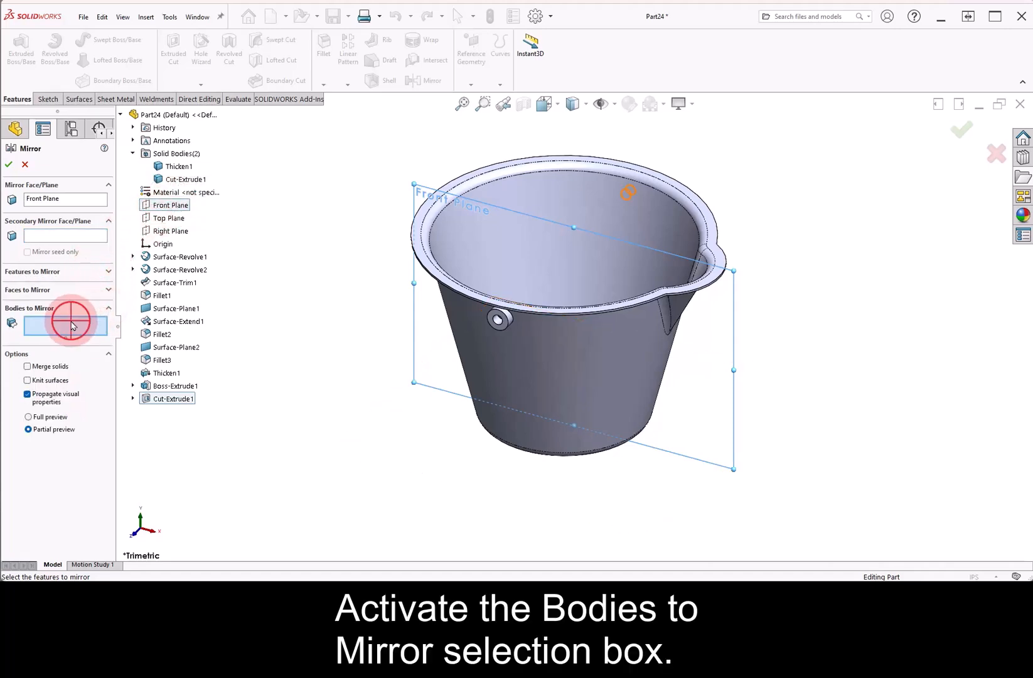
pyautogui.click(496, 319)
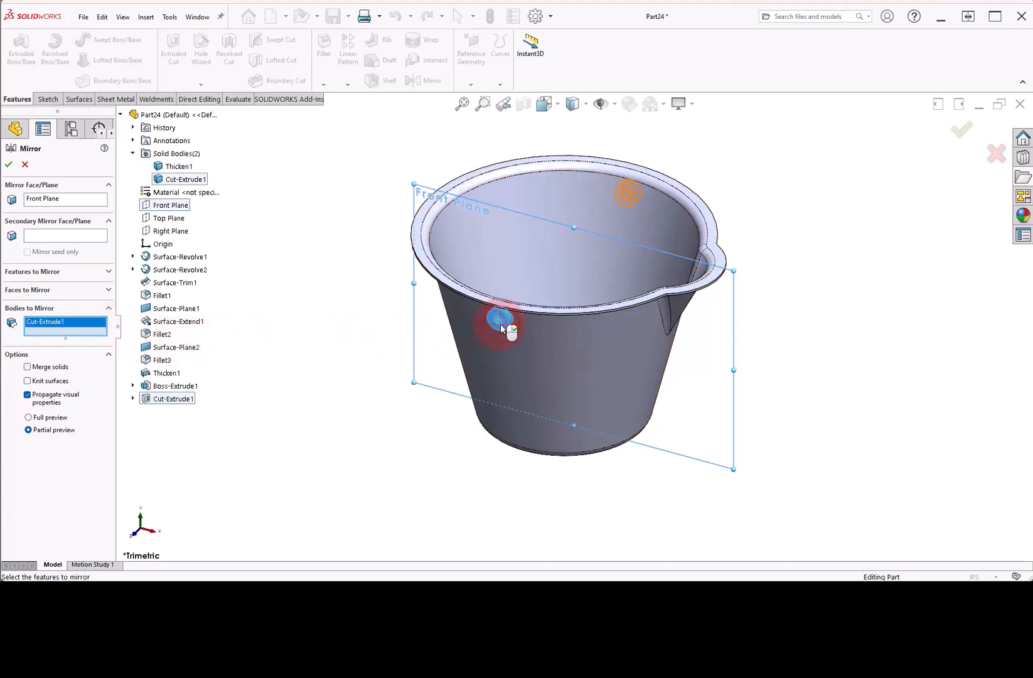
pyautogui.click(10, 166)
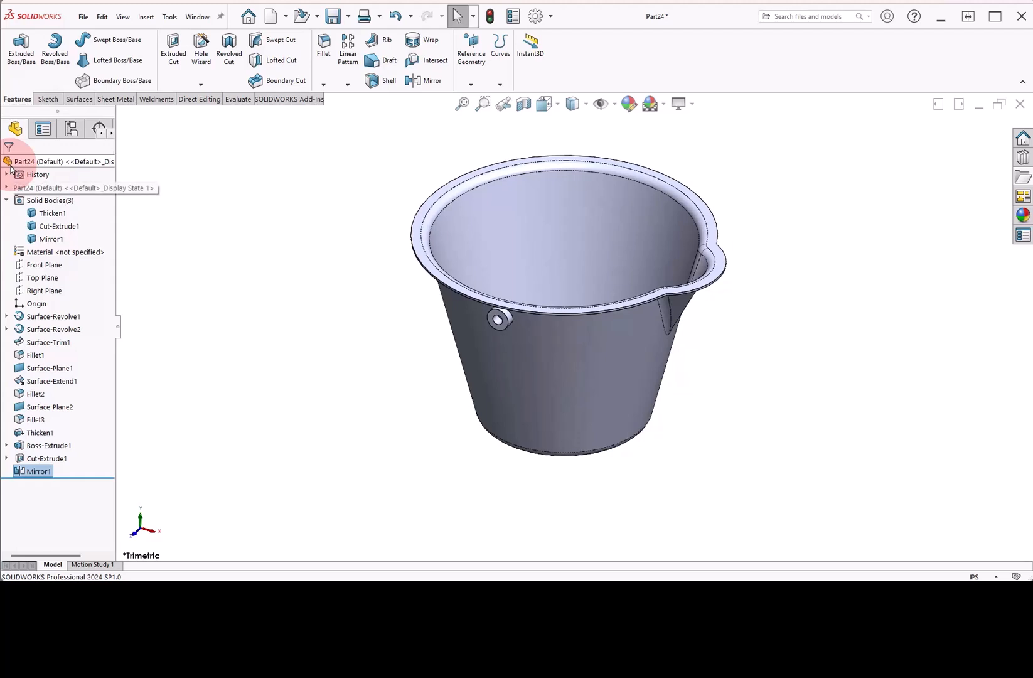
# Step: Combine the container body, the drilled boss body and its mirrored copy into one solid with the Add operation
pyautogui.click(38, 212)
pyautogui.click(50, 226)
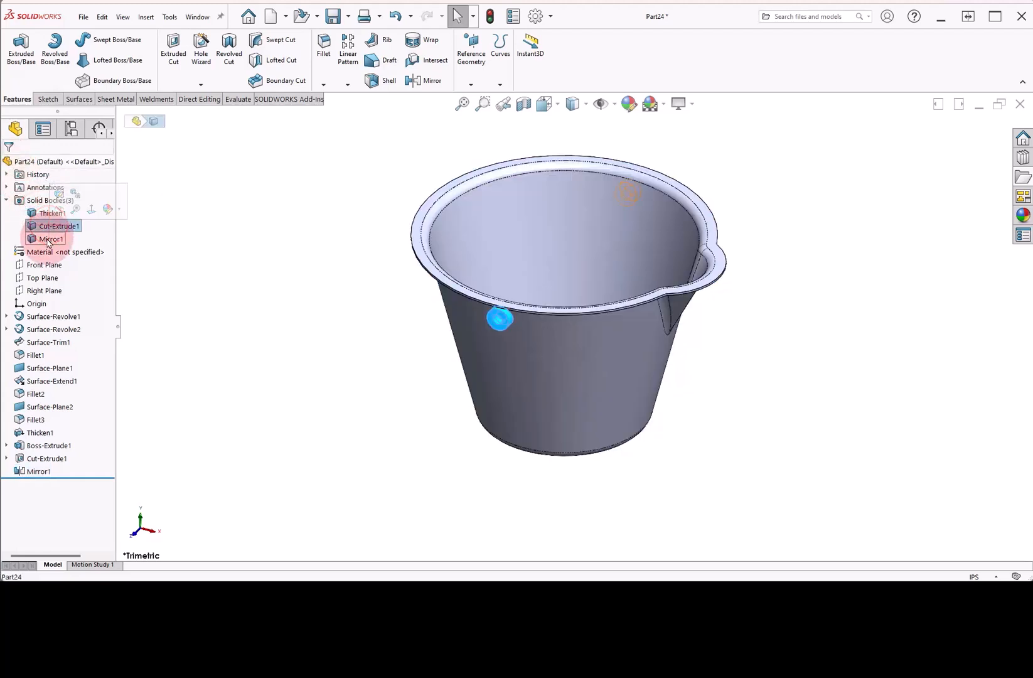
pyautogui.click(49, 241)
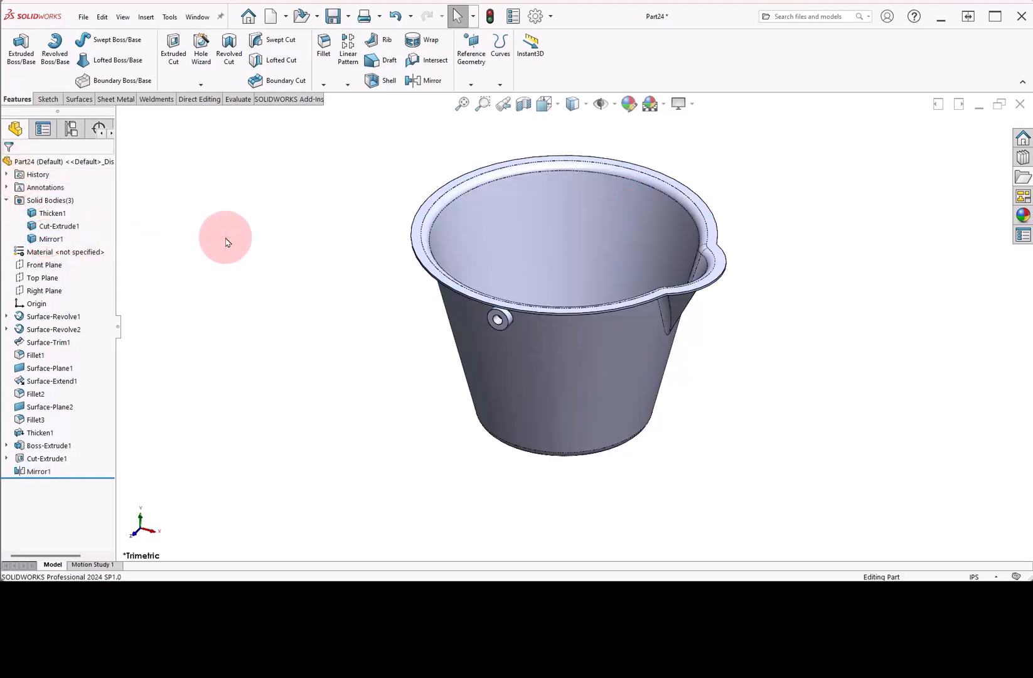
pyautogui.moveTo(92, 212); pyautogui.dragTo(29, 242)
pyautogui.rightClick(39, 242)
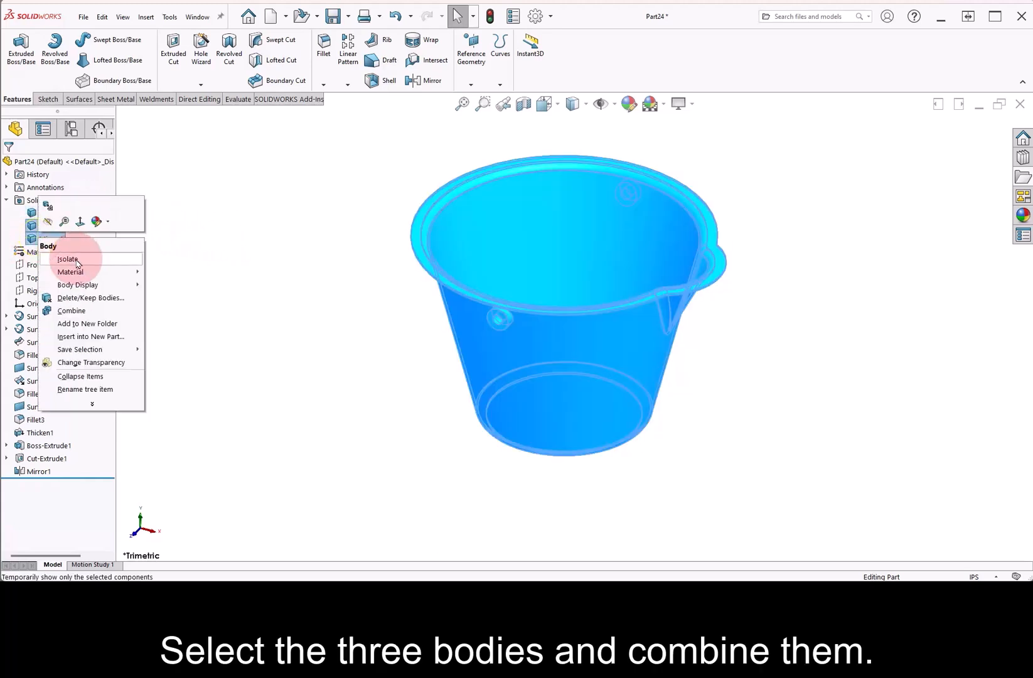
pyautogui.click(72, 307)
pyautogui.click(37, 197)
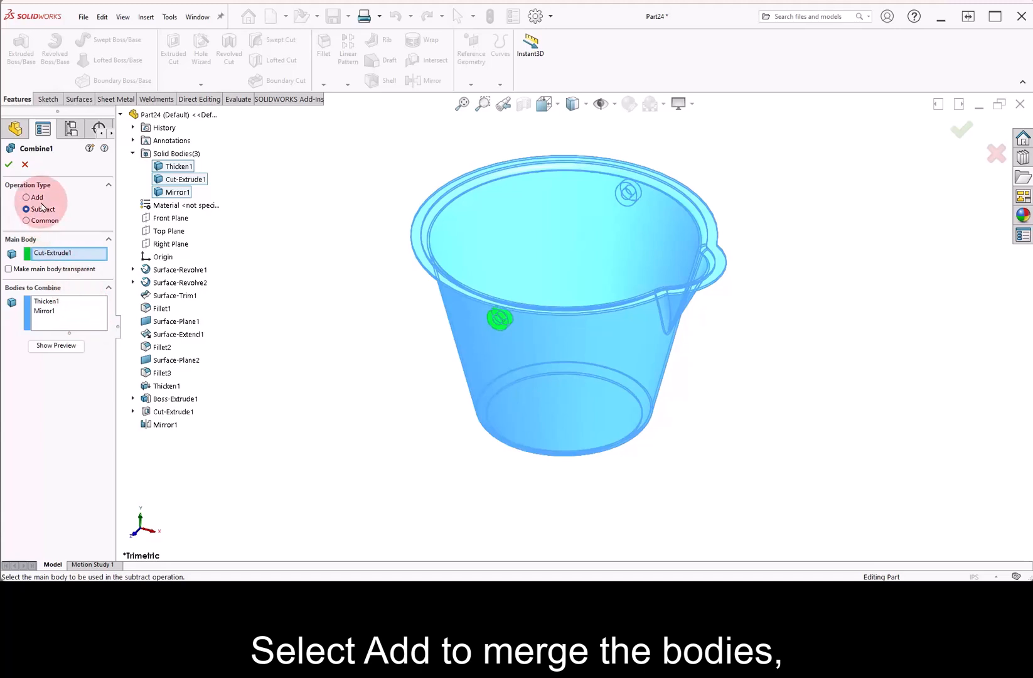
pyautogui.click(174, 181)
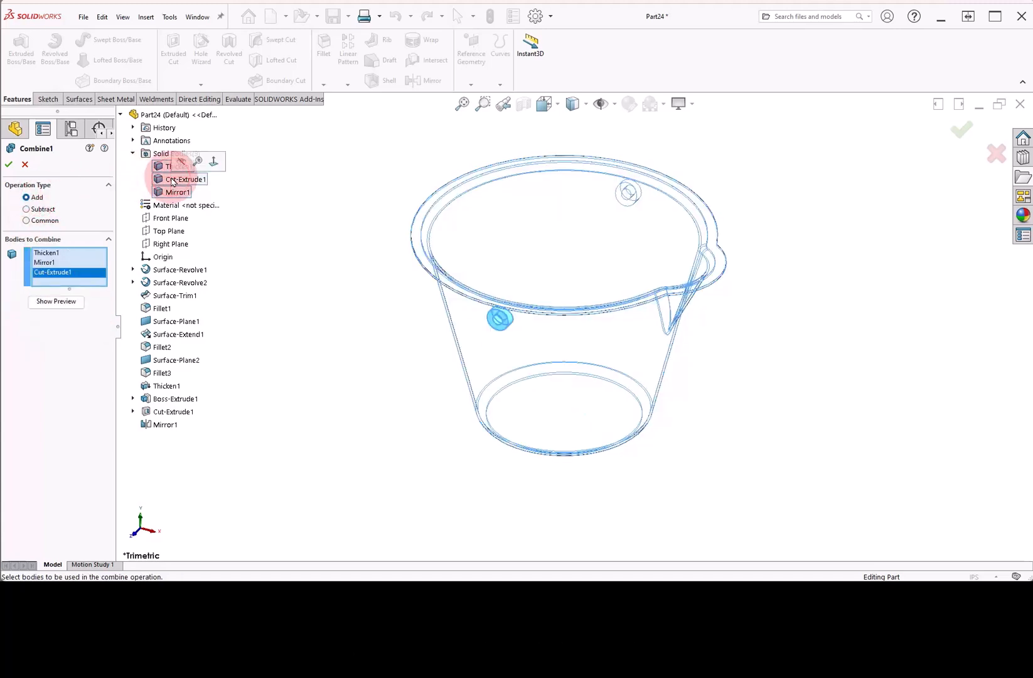
pyautogui.click(70, 302)
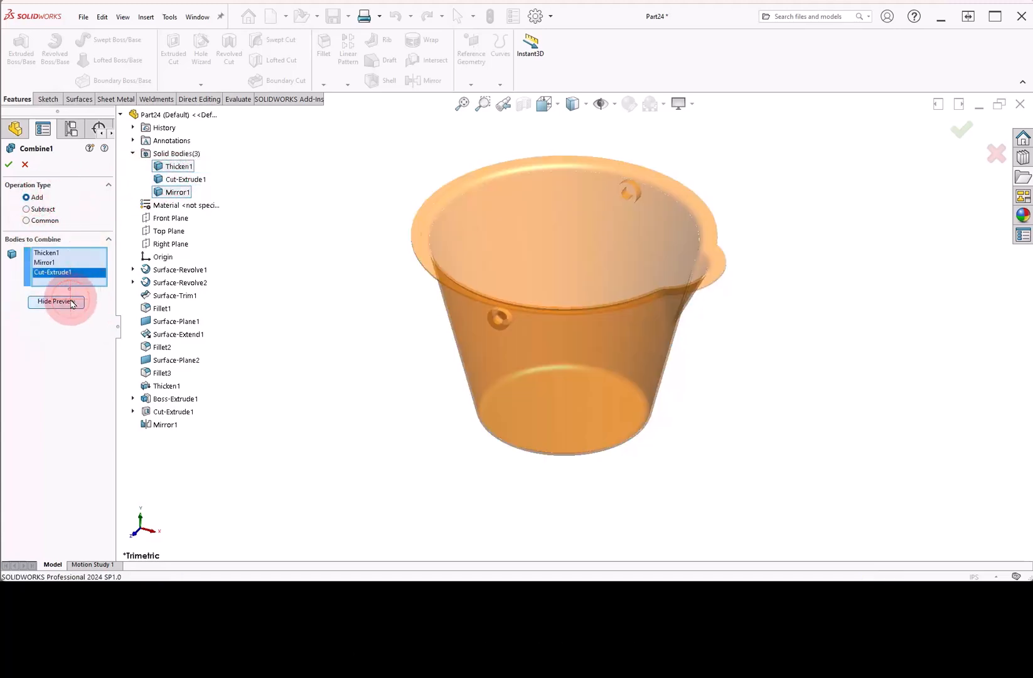
pyautogui.click(8, 164)
pyautogui.click(149, 224)
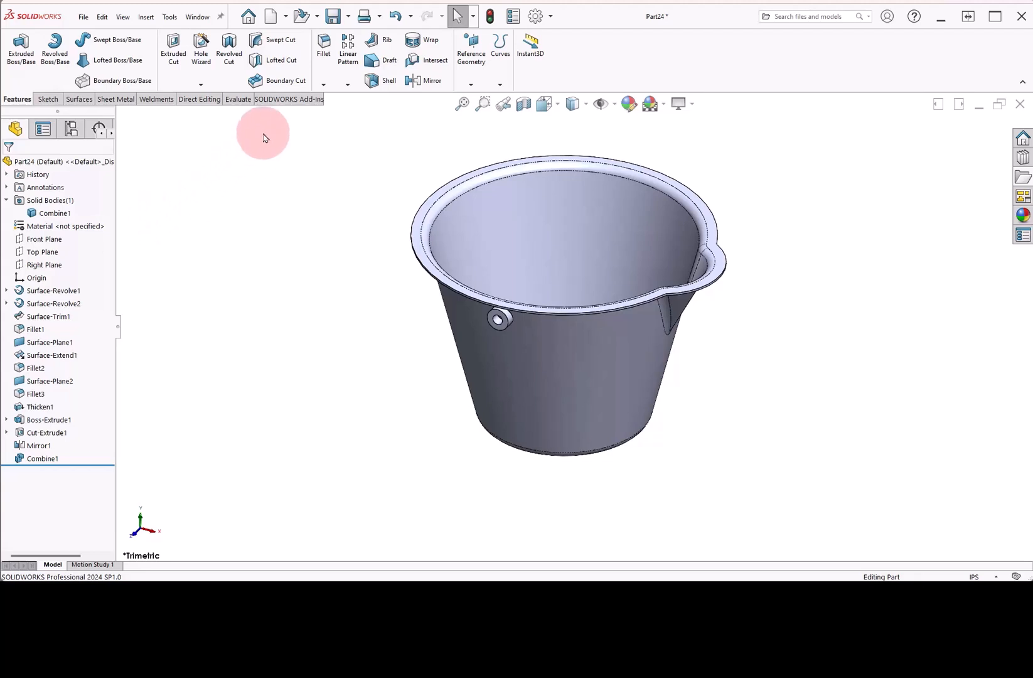
# Step: Add a constant-size fillet of 0.25 in radius to the container's outer wall face, rounding where both bosses meet it
pyautogui.click(322, 62)
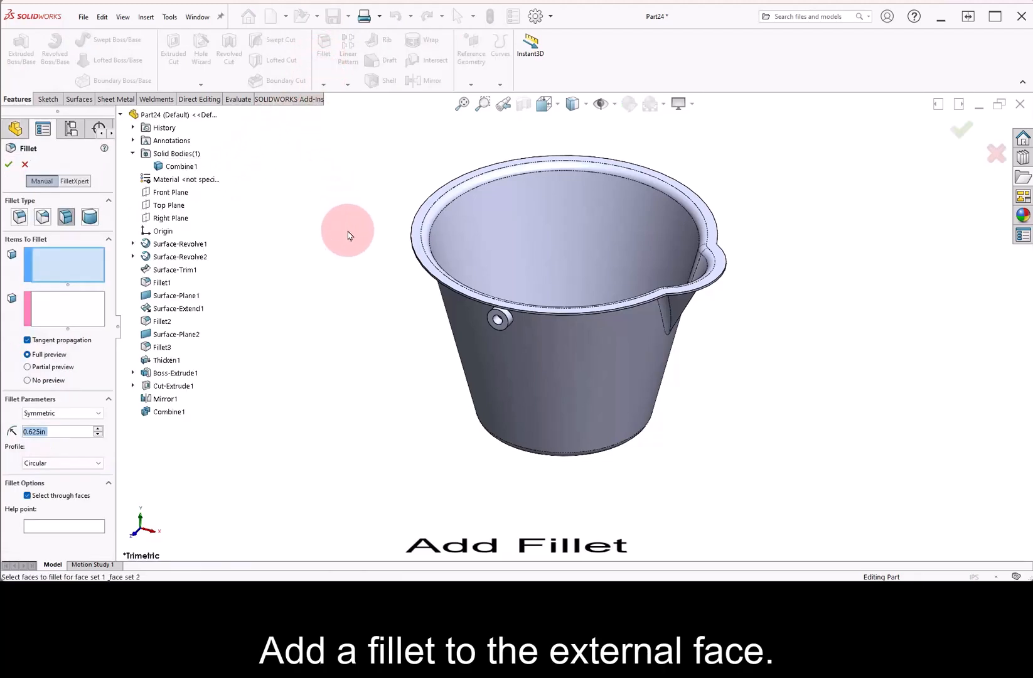
pyautogui.click(19, 217)
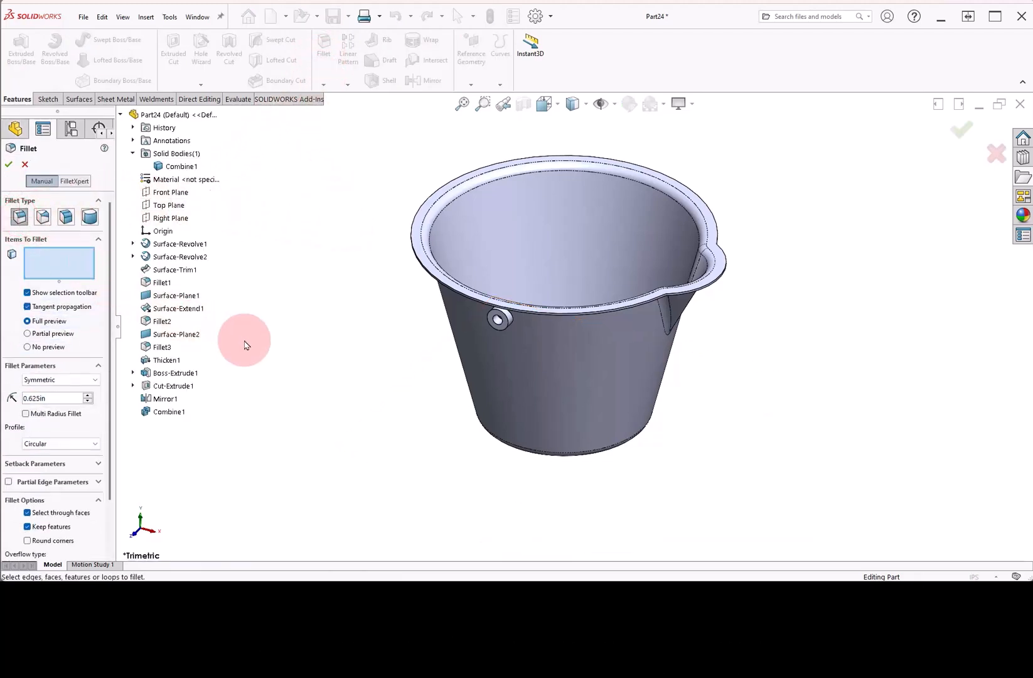
pyautogui.click(501, 364)
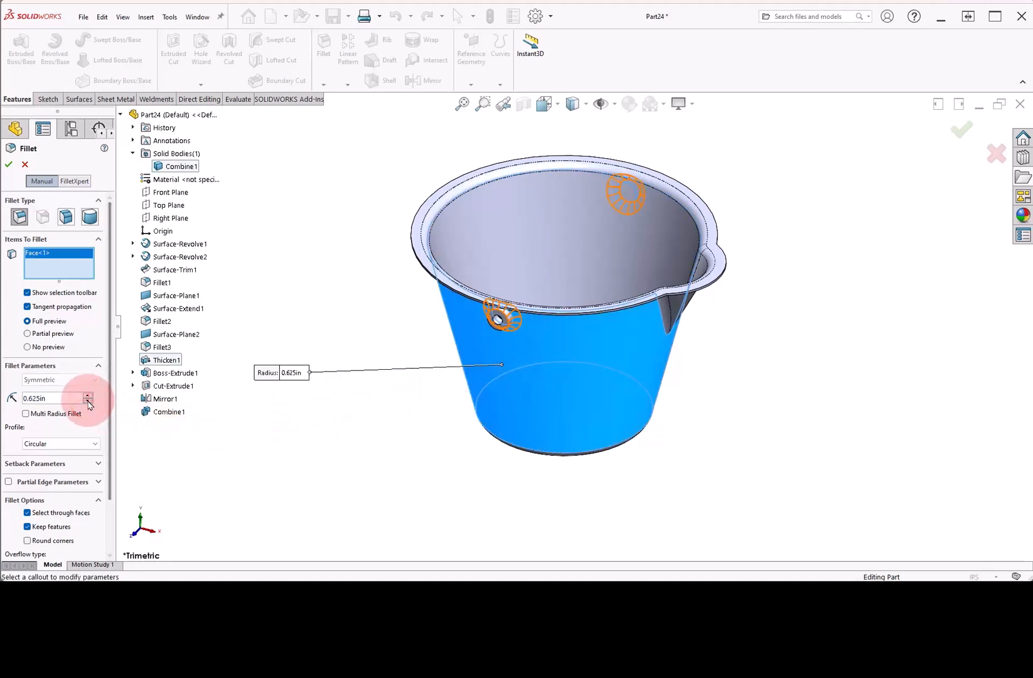
pyautogui.click(88, 401)
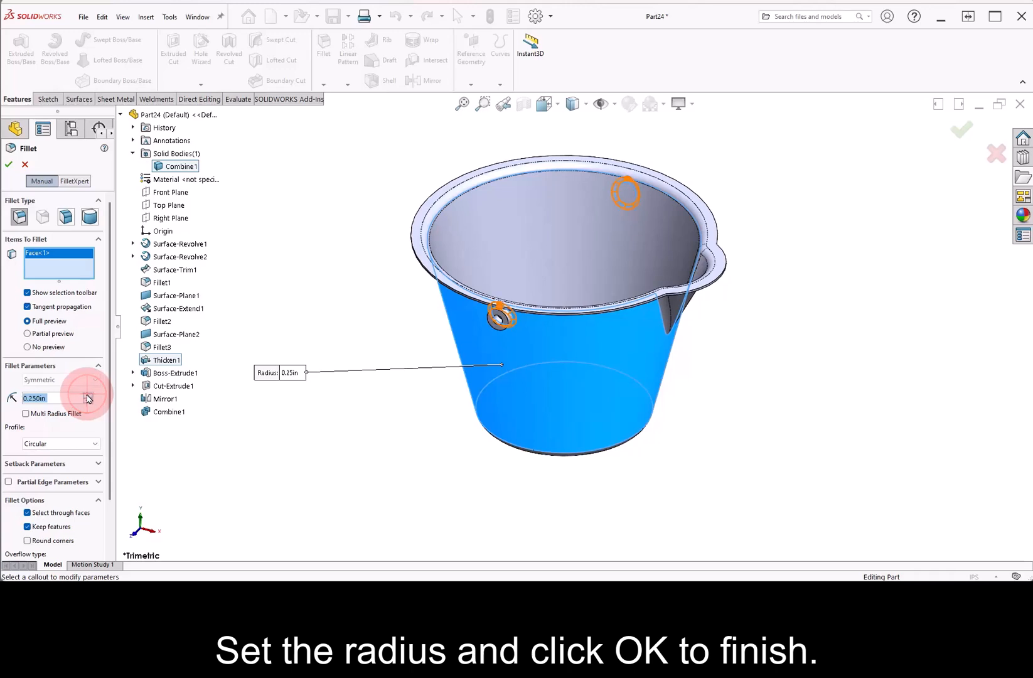
pyautogui.click(8, 165)
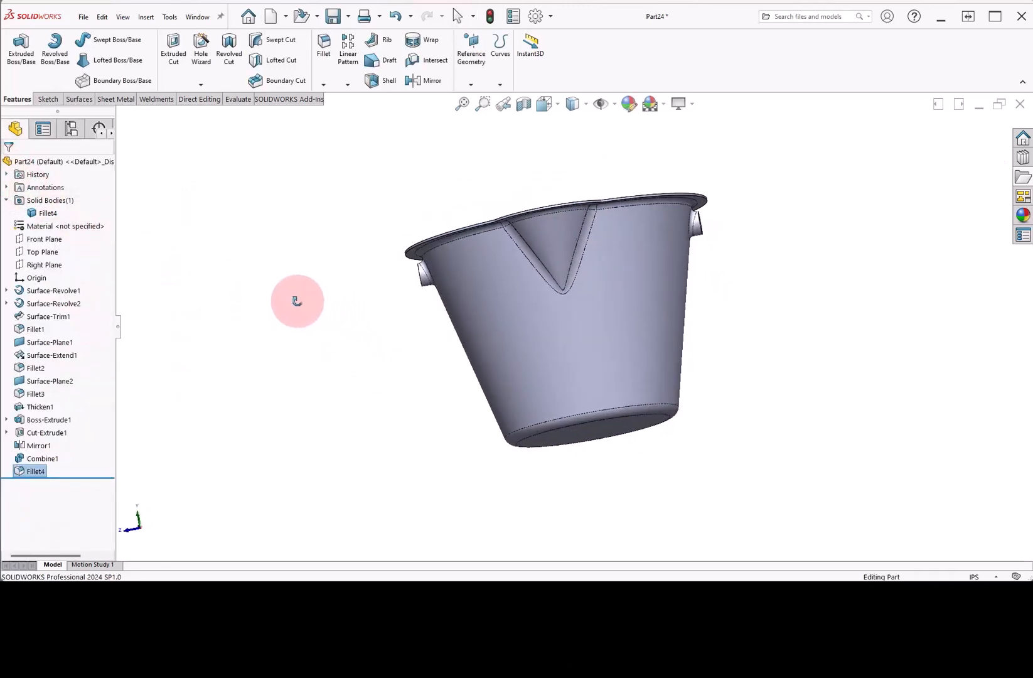